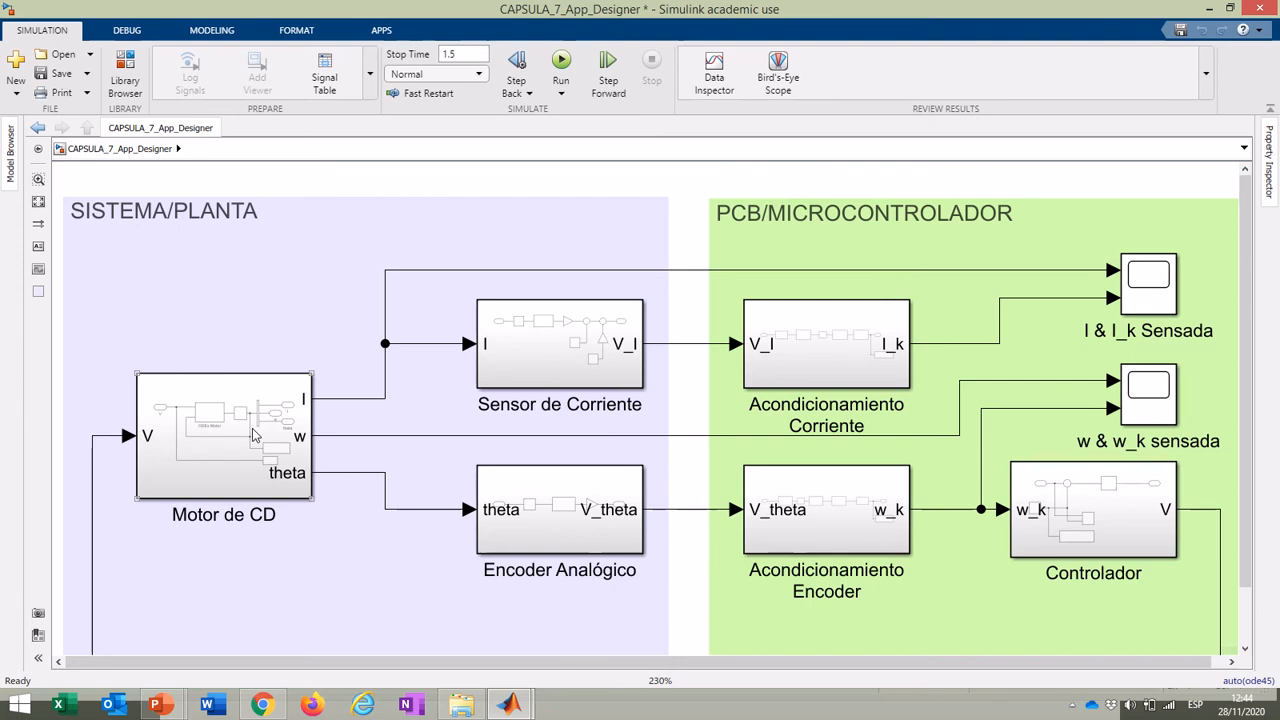
# Step: Switch to the presentation to review the GUI design slide's parameters and variables, and return to the Simulink model
pyautogui.hotkey('alt', 'Tab')
pyautogui.hotkey('alt', 'Tab')
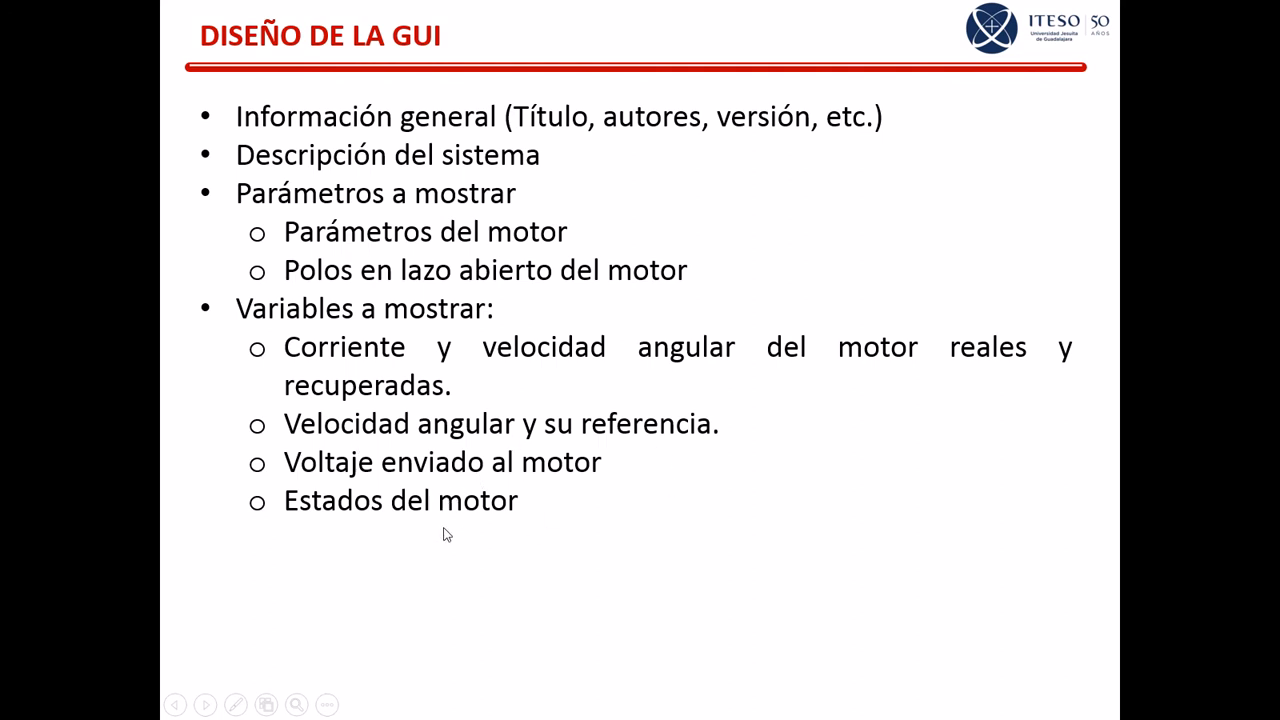
pyautogui.hotkey('alt', 'Tab')
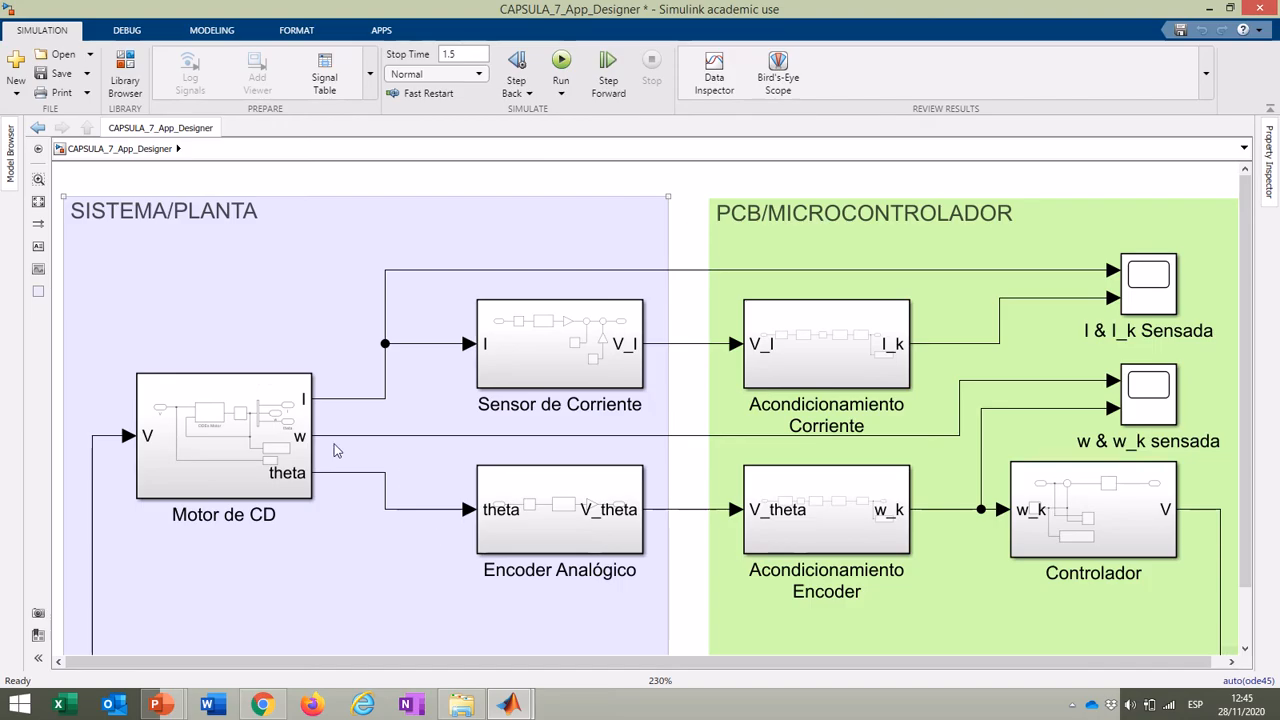
# Step: Inspect the out.Estados and out.V blocks inside the Motor de CD subsystem and return to the top-level model
pyautogui.doubleClick(268, 430)
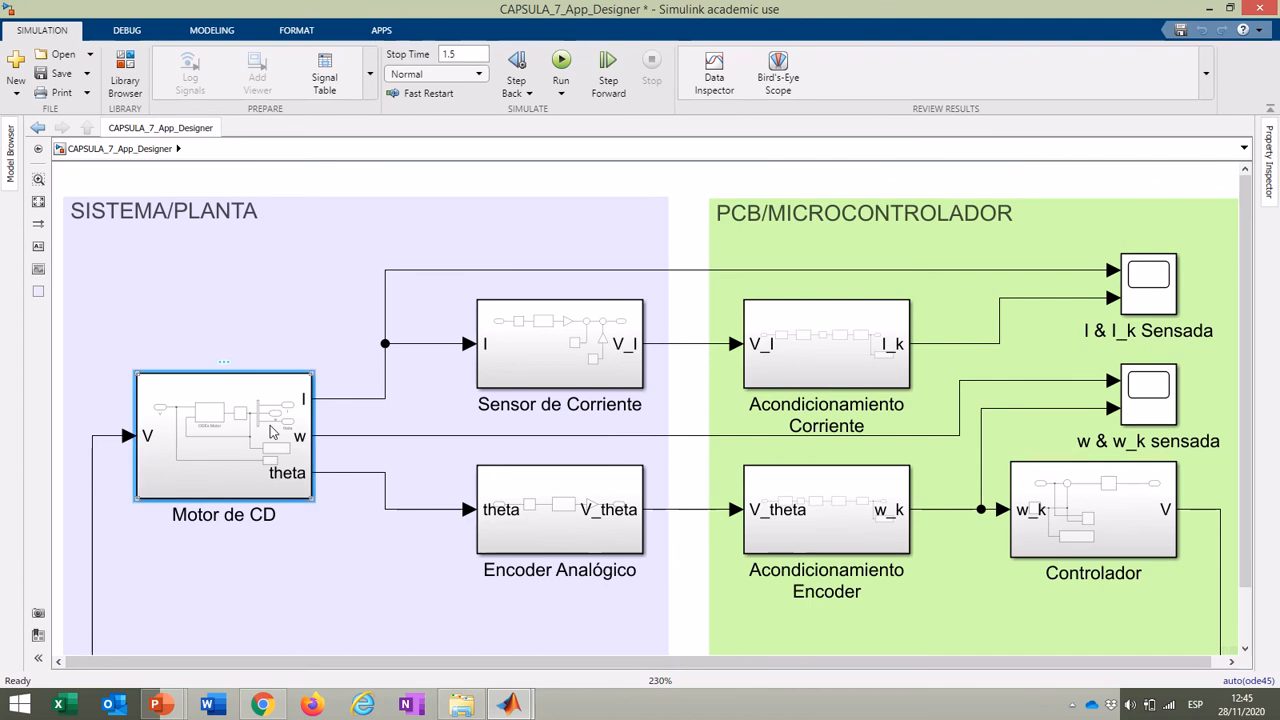
pyautogui.click(833, 552)
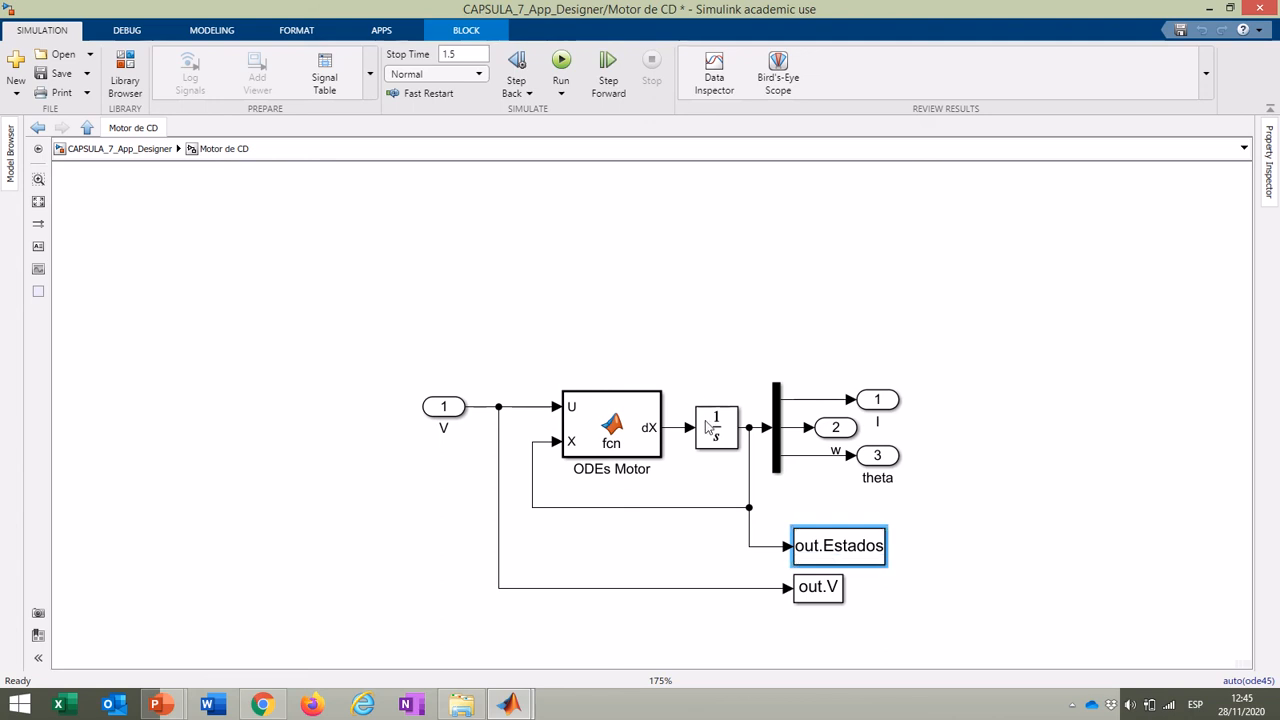
pyautogui.click(828, 596)
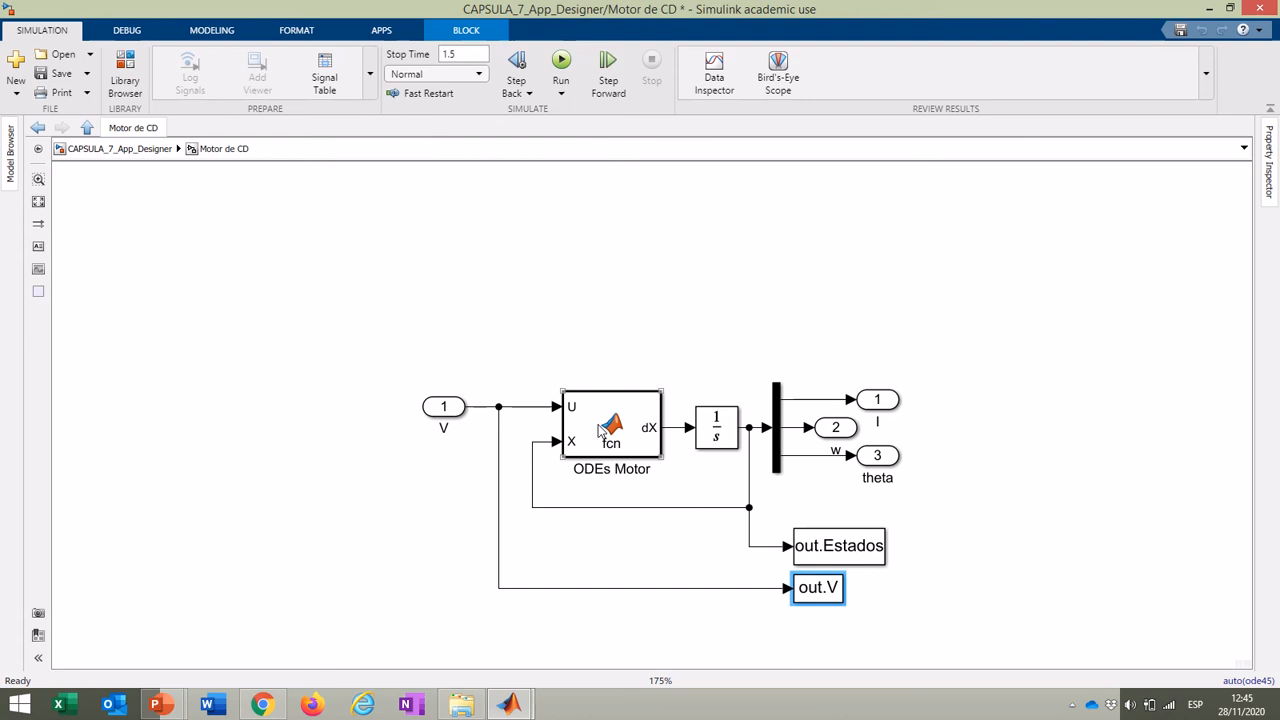
pyautogui.click(150, 149)
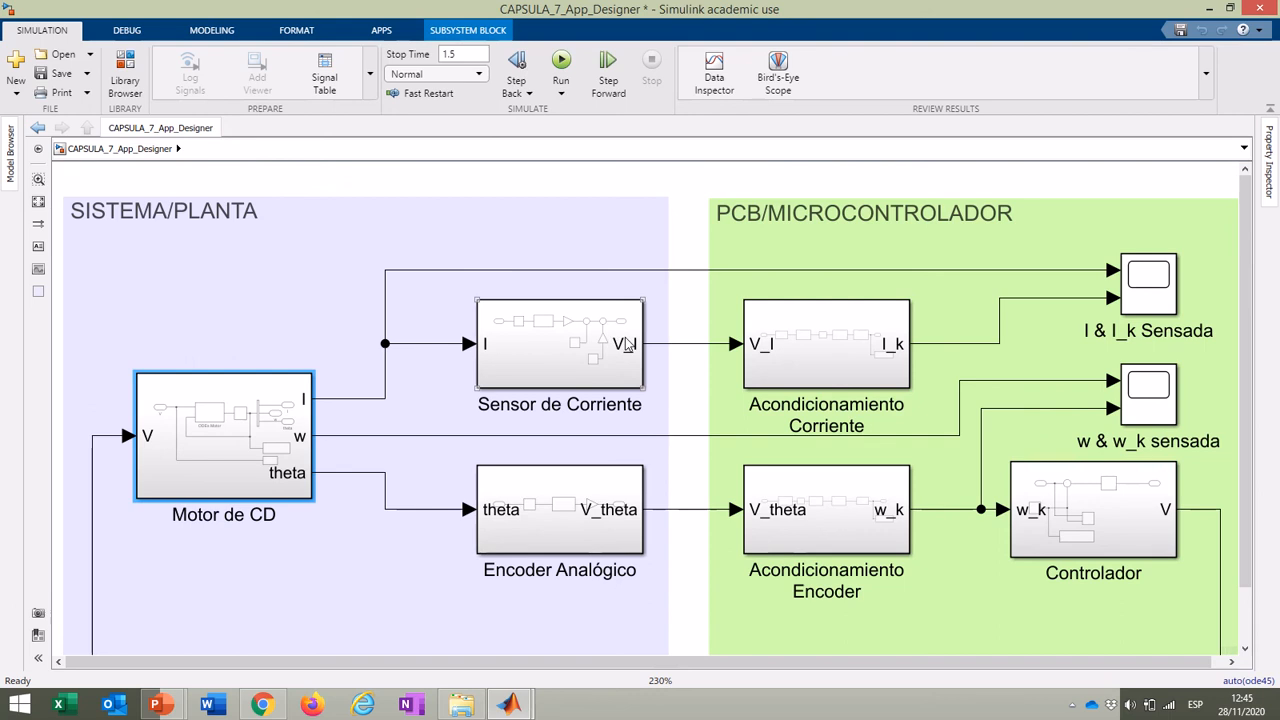
# Step: Examine the out.I_k block inside the Acondicionamiento Corriente subsystem and return to the top-level model
pyautogui.doubleClick(794, 349)
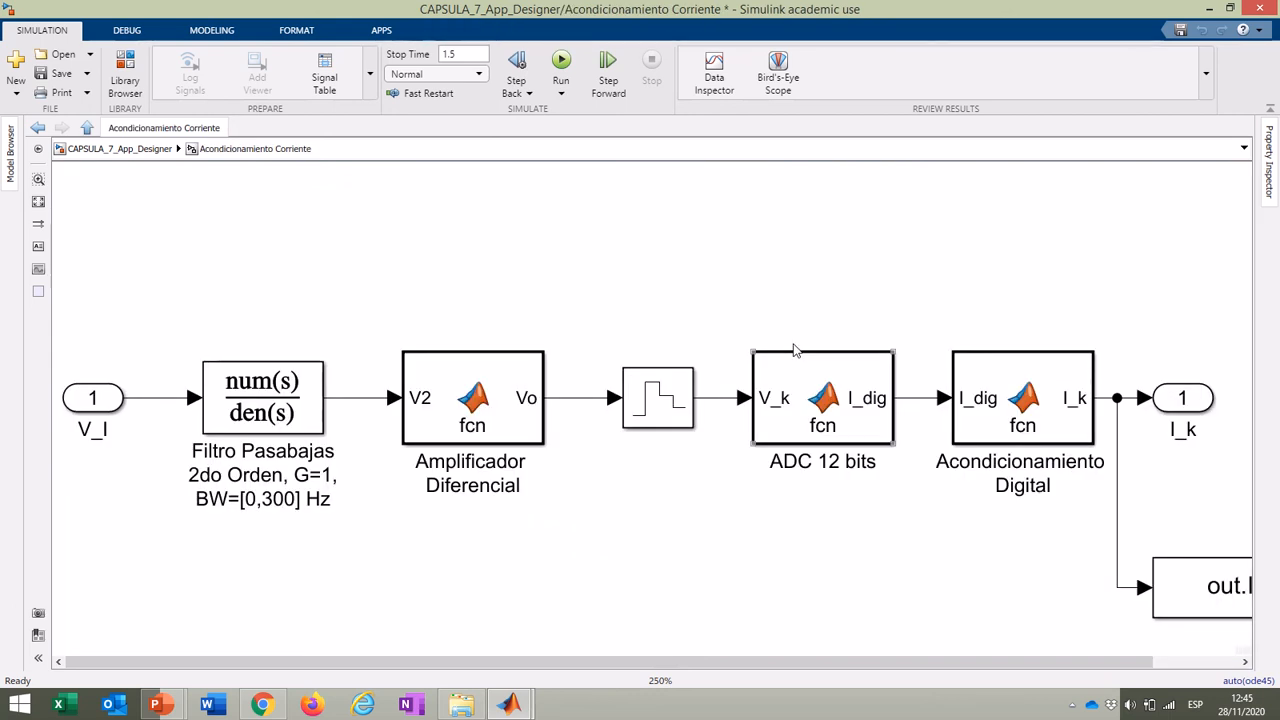
pyautogui.moveTo(1080, 662); pyautogui.dragTo(1166, 663)
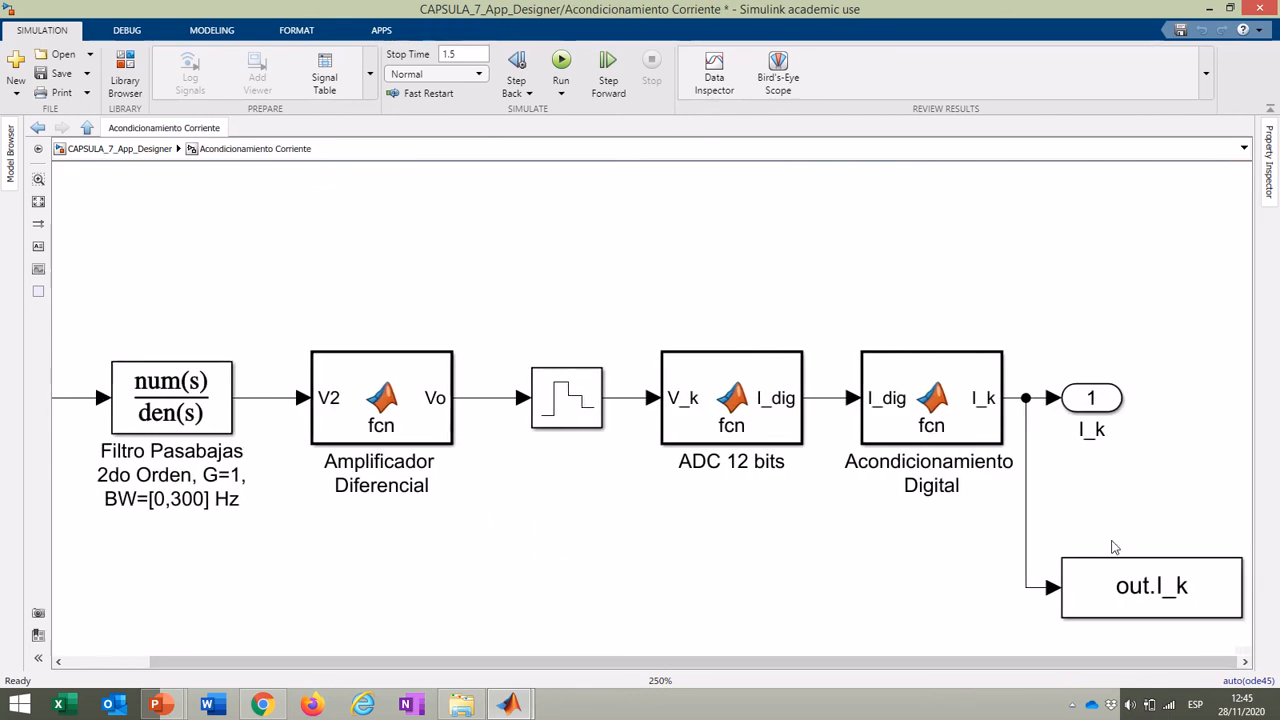
pyautogui.click(155, 146)
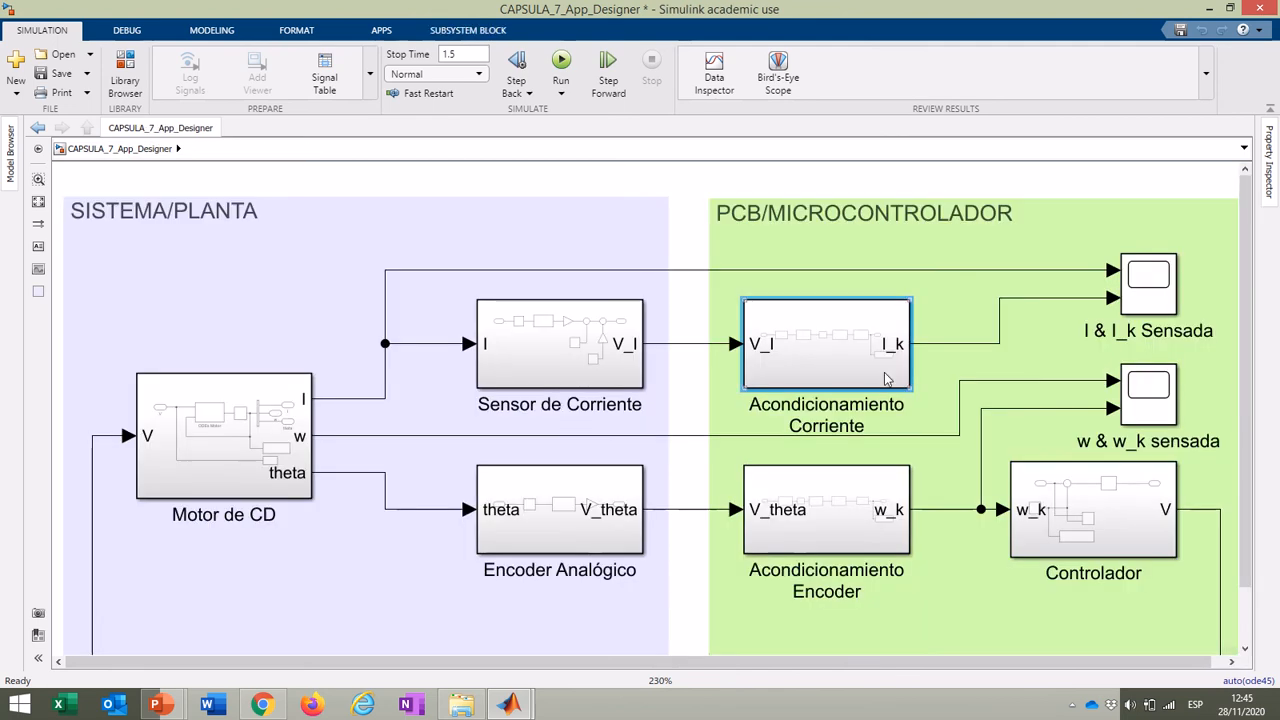
# Step: Examine the out.w_k block inside the Acondicionamiento Encoder subsystem and return to the top-level model
pyautogui.click(872, 515)
pyautogui.doubleClick(872, 515)
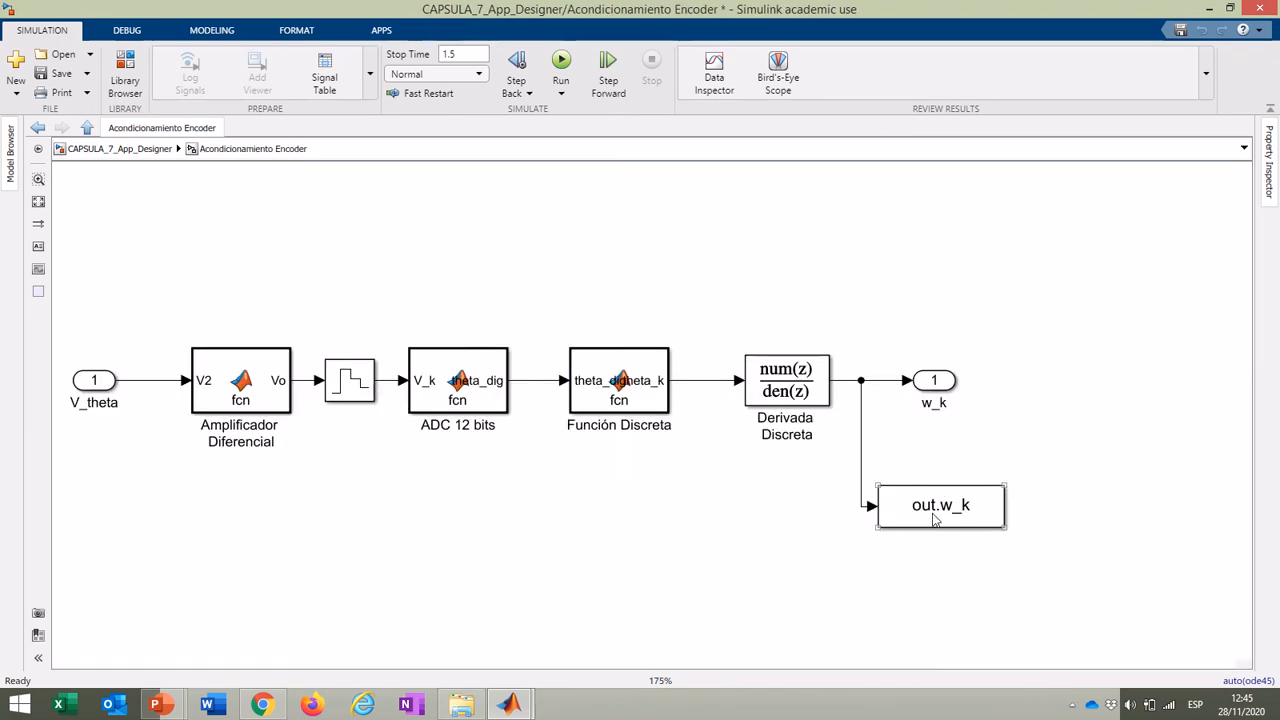
pyautogui.click(130, 149)
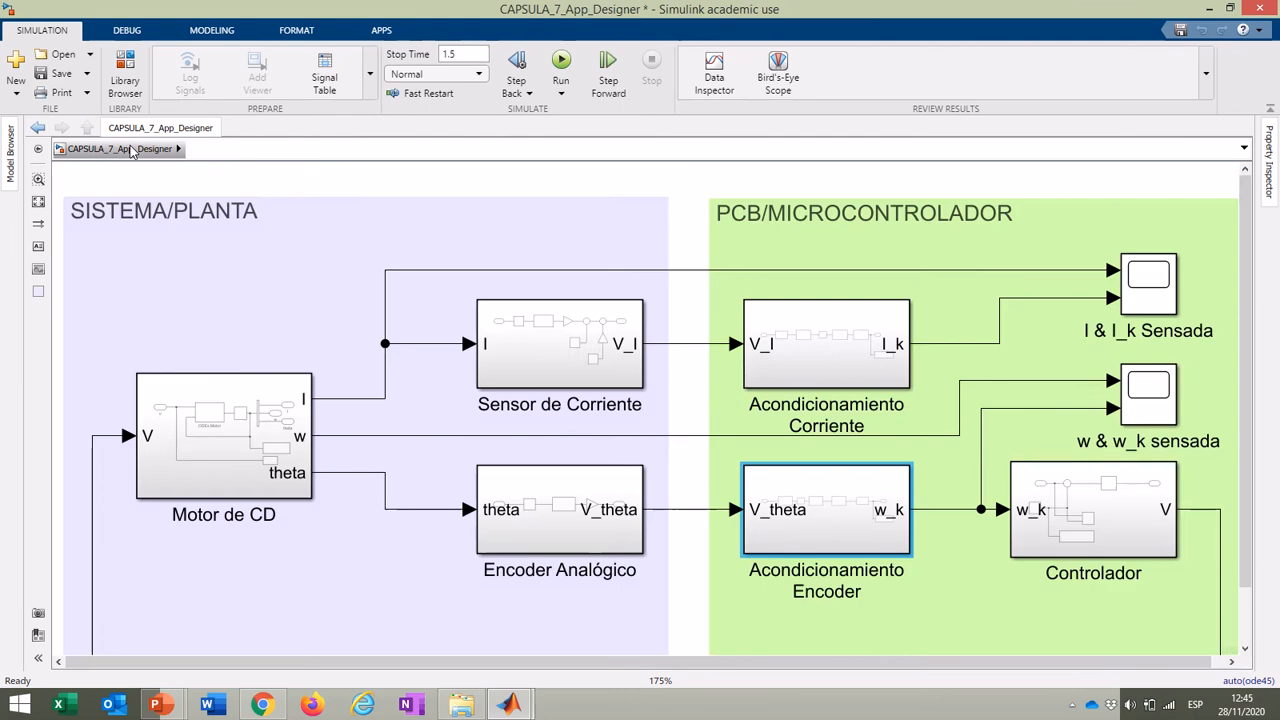
# Step: Open the Controlador subsystem and display the block parameters of its out.ref To Workspace block
pyautogui.click(1090, 509)
pyautogui.doubleClick(1090, 509)
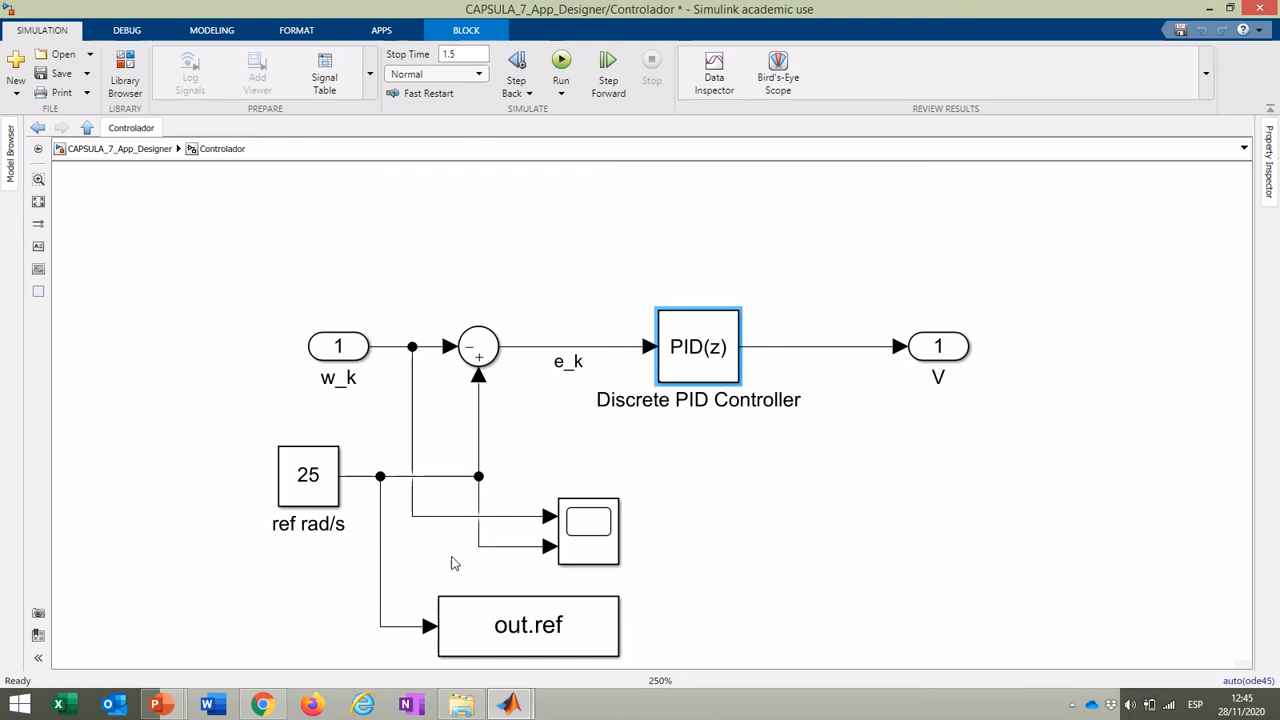
pyautogui.scroll(-2, 725, 545)
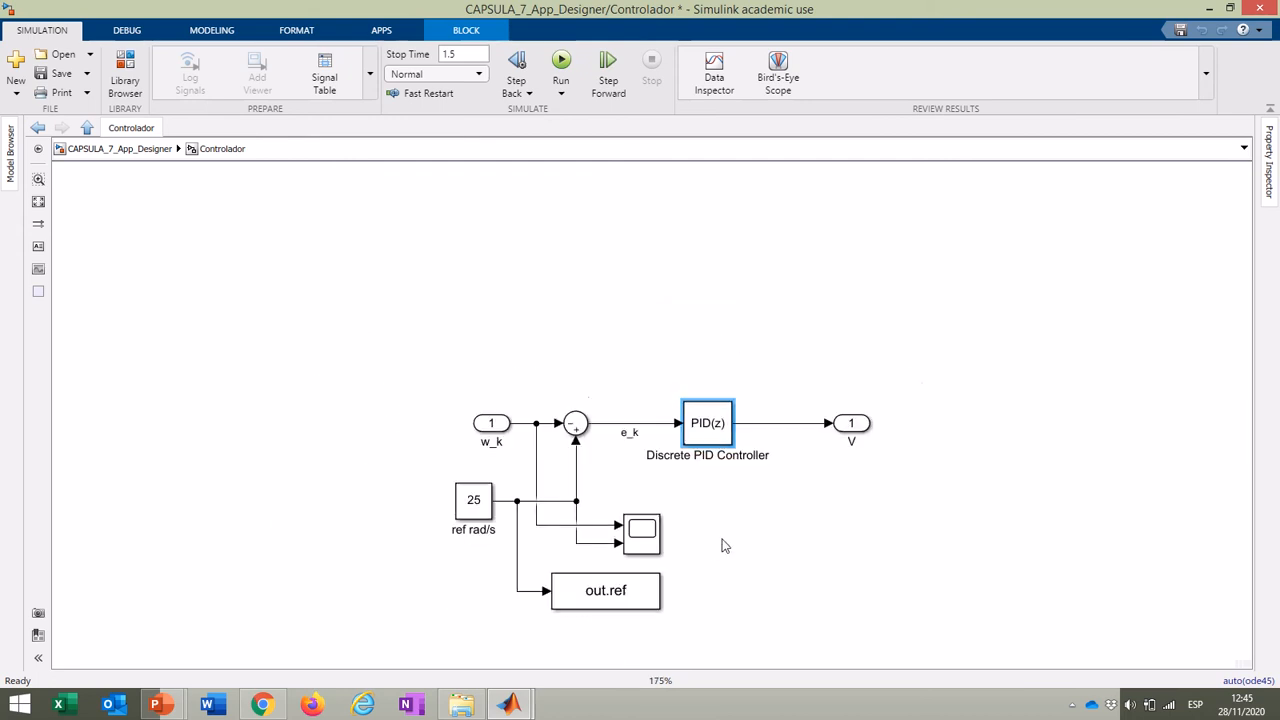
pyautogui.scroll(3, 725, 545)
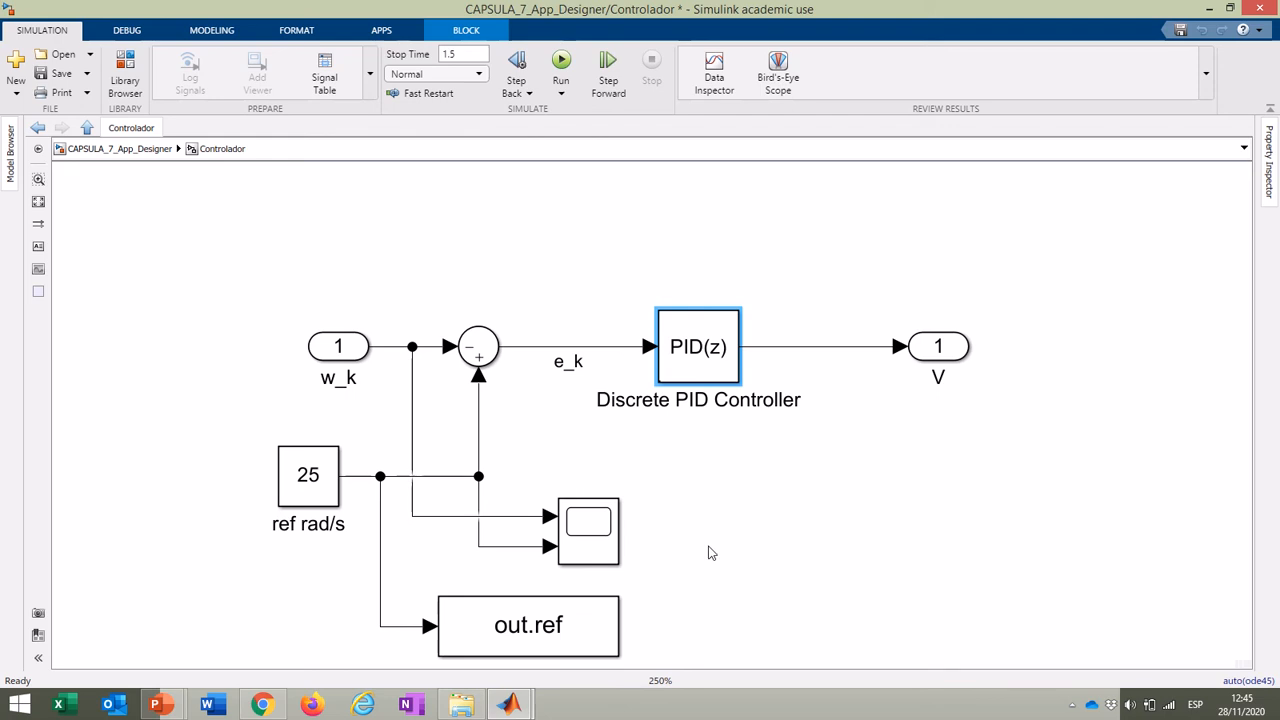
pyautogui.click(560, 612)
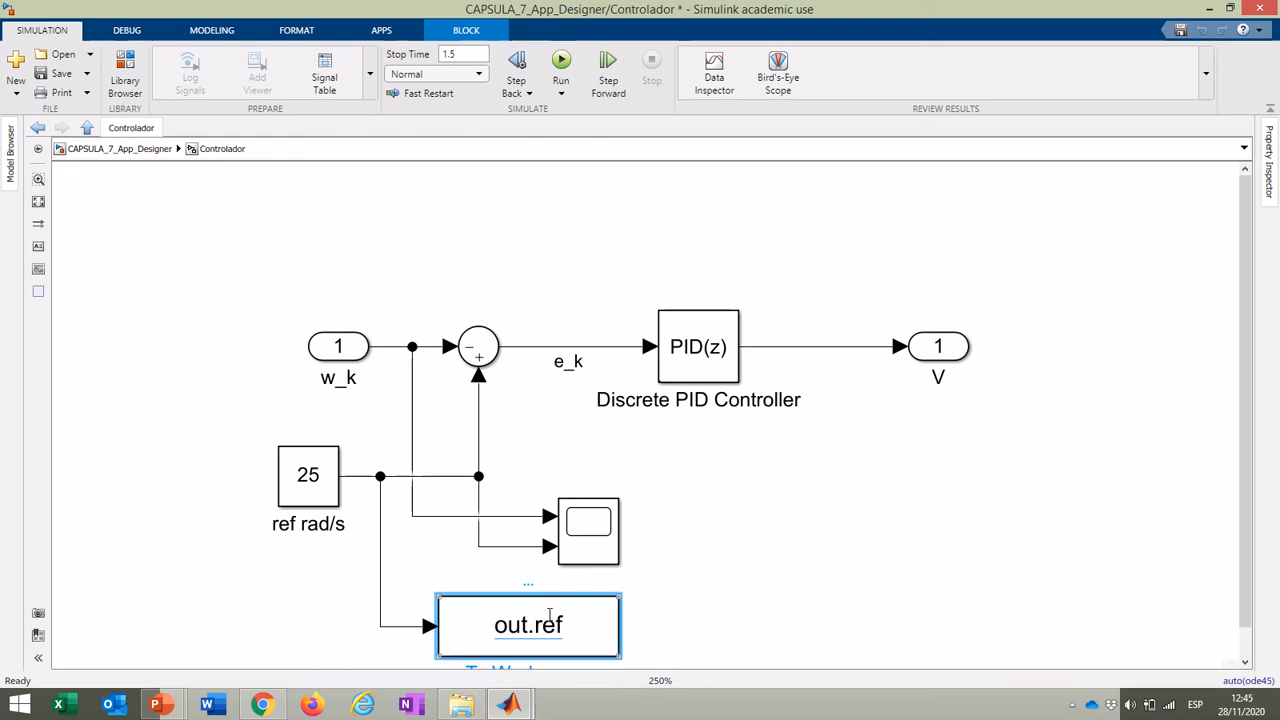
pyautogui.click(731, 596)
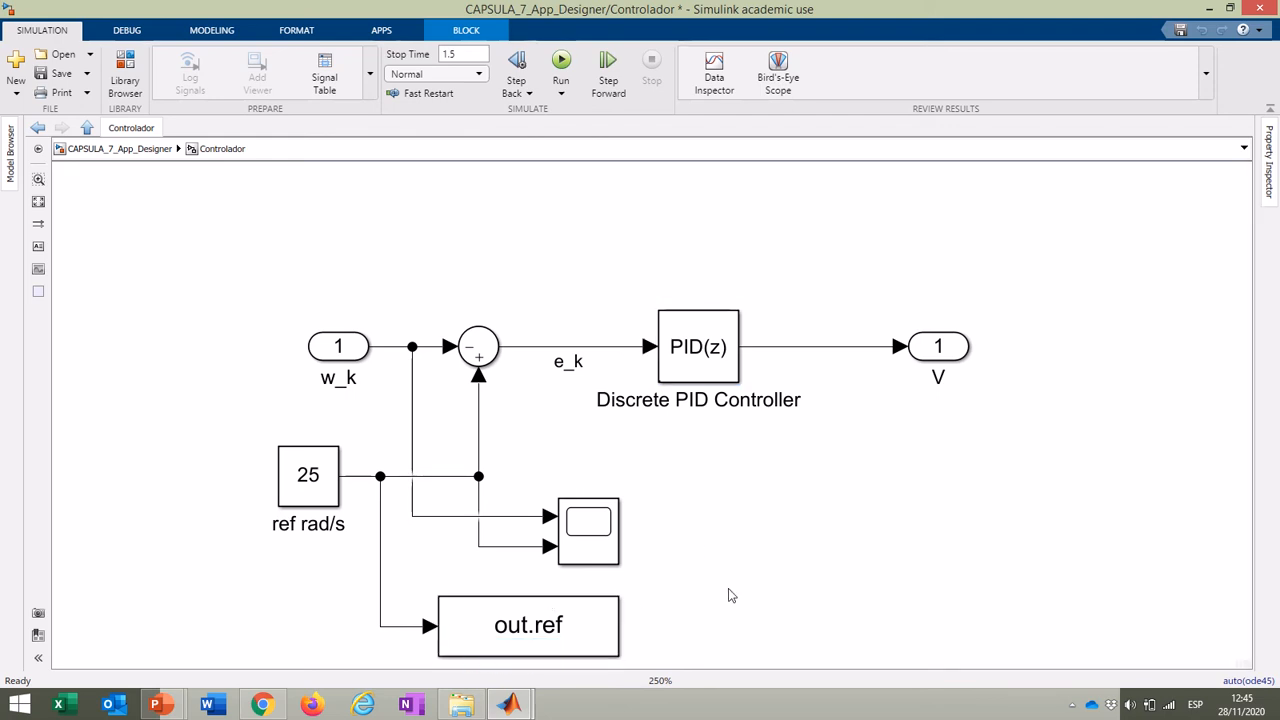
pyautogui.click(585, 625)
pyautogui.doubleClick(585, 625)
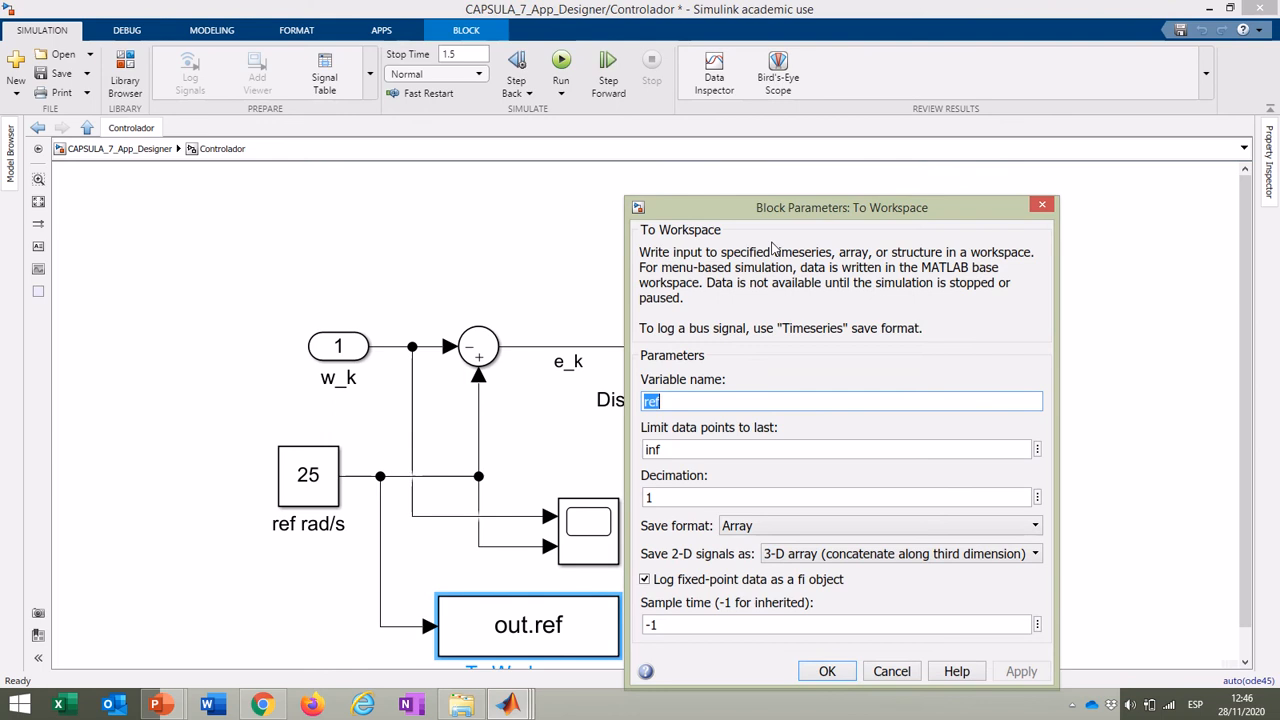
pyautogui.moveTo(843, 204); pyautogui.dragTo(829, 115)
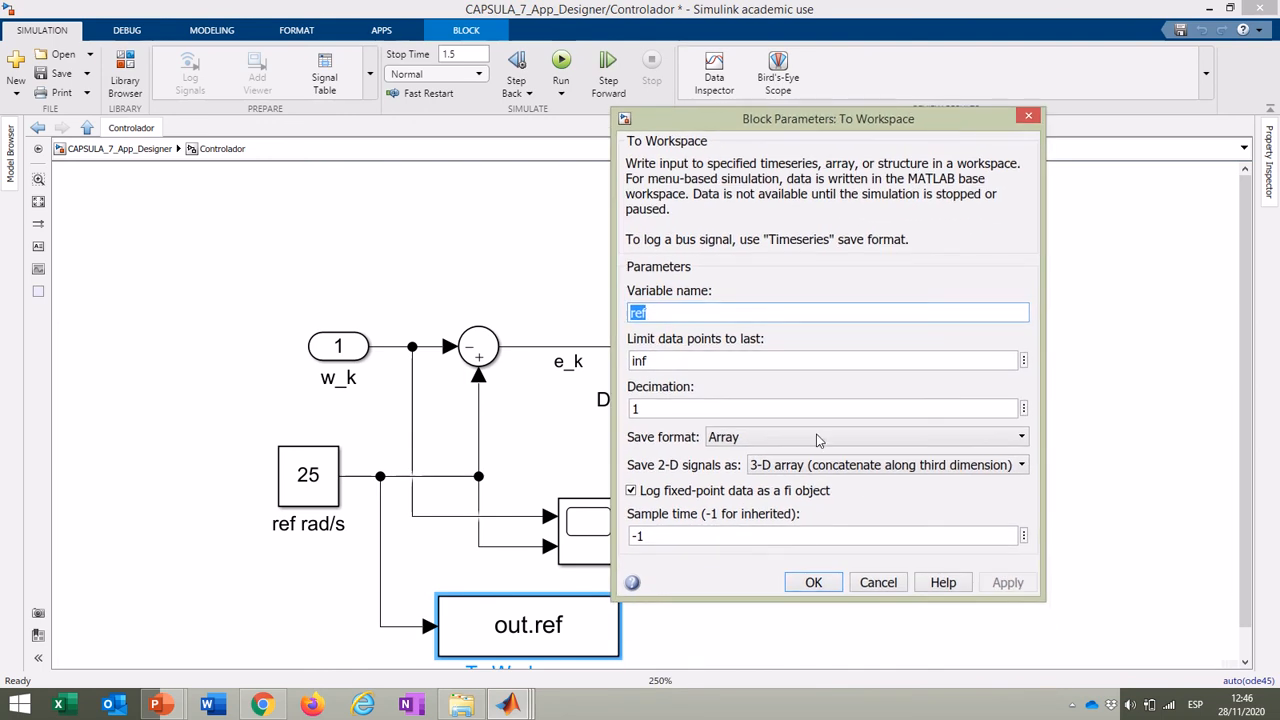
# Step: Try the Structure With Time and Timeseries save formats for the ref variable
pyautogui.click(1024, 439)
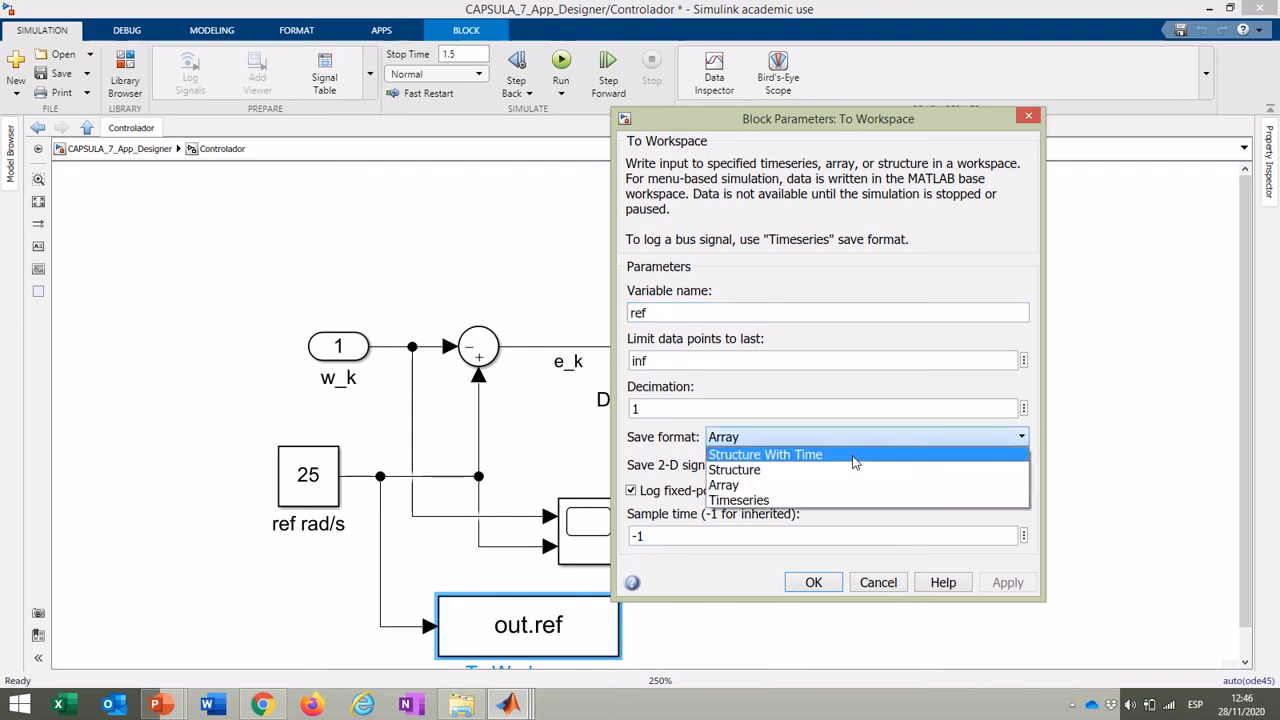
pyautogui.click(855, 456)
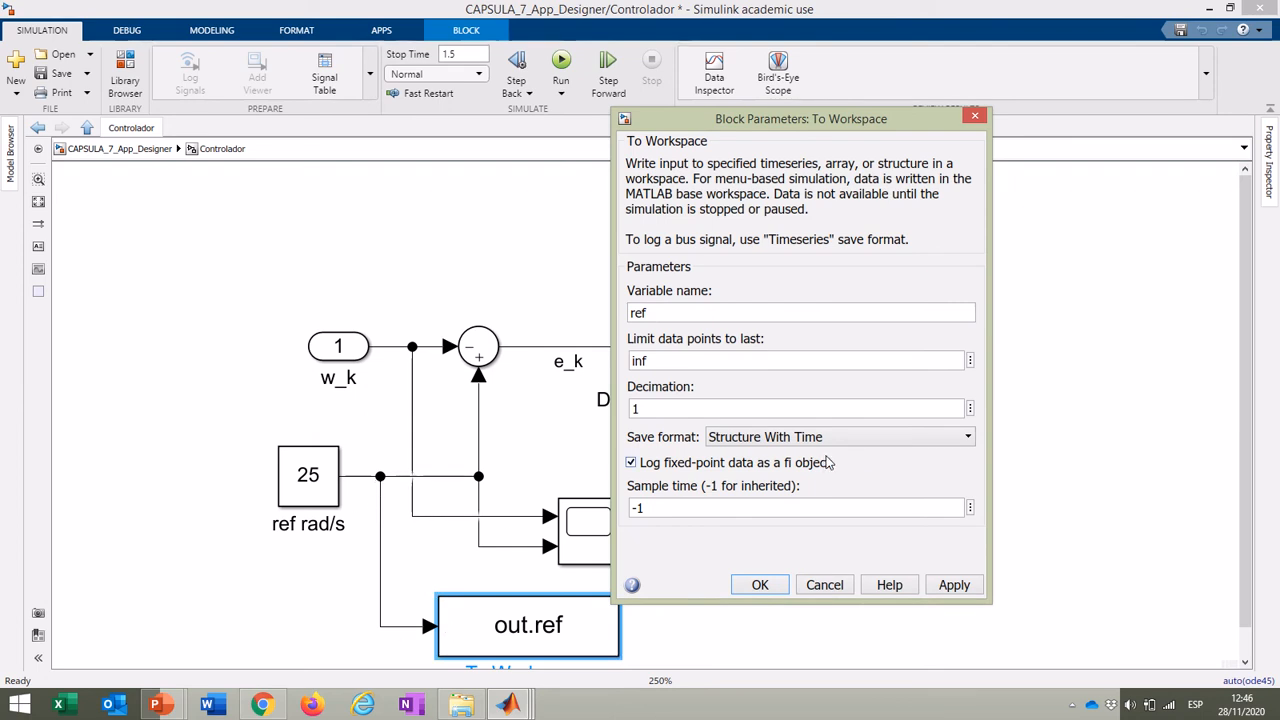
pyautogui.click(968, 444)
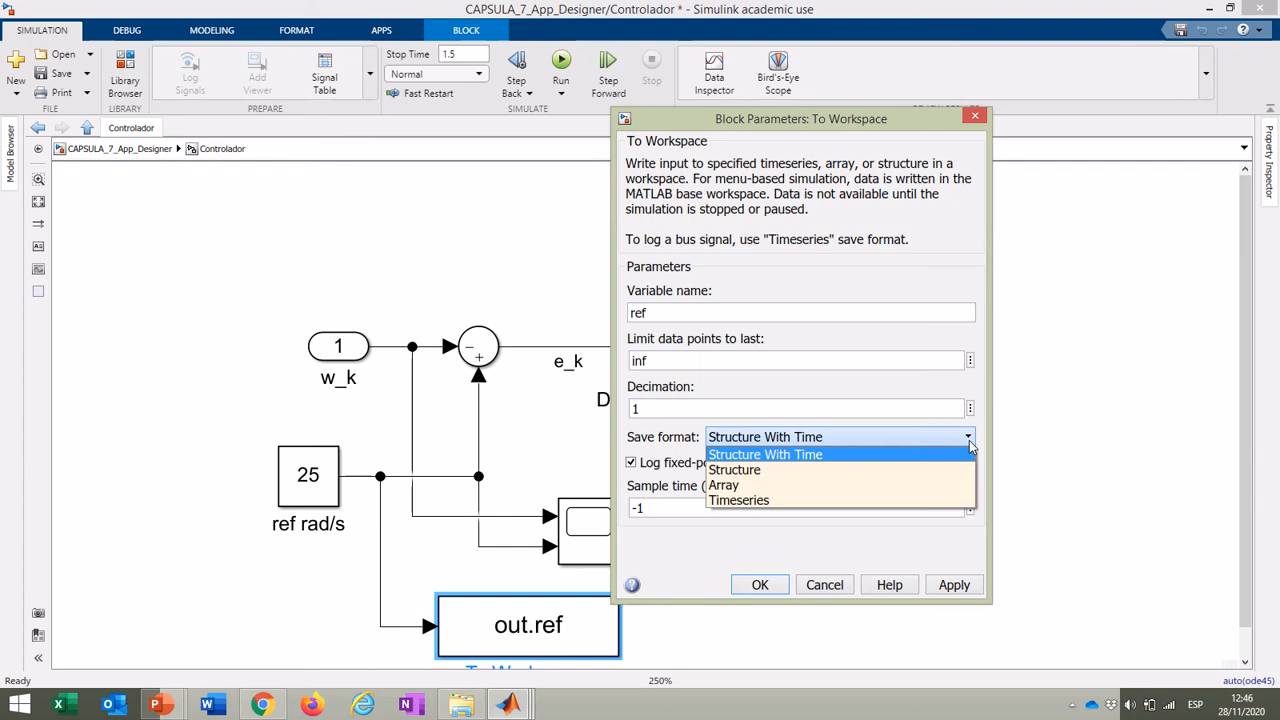
pyautogui.click(814, 500)
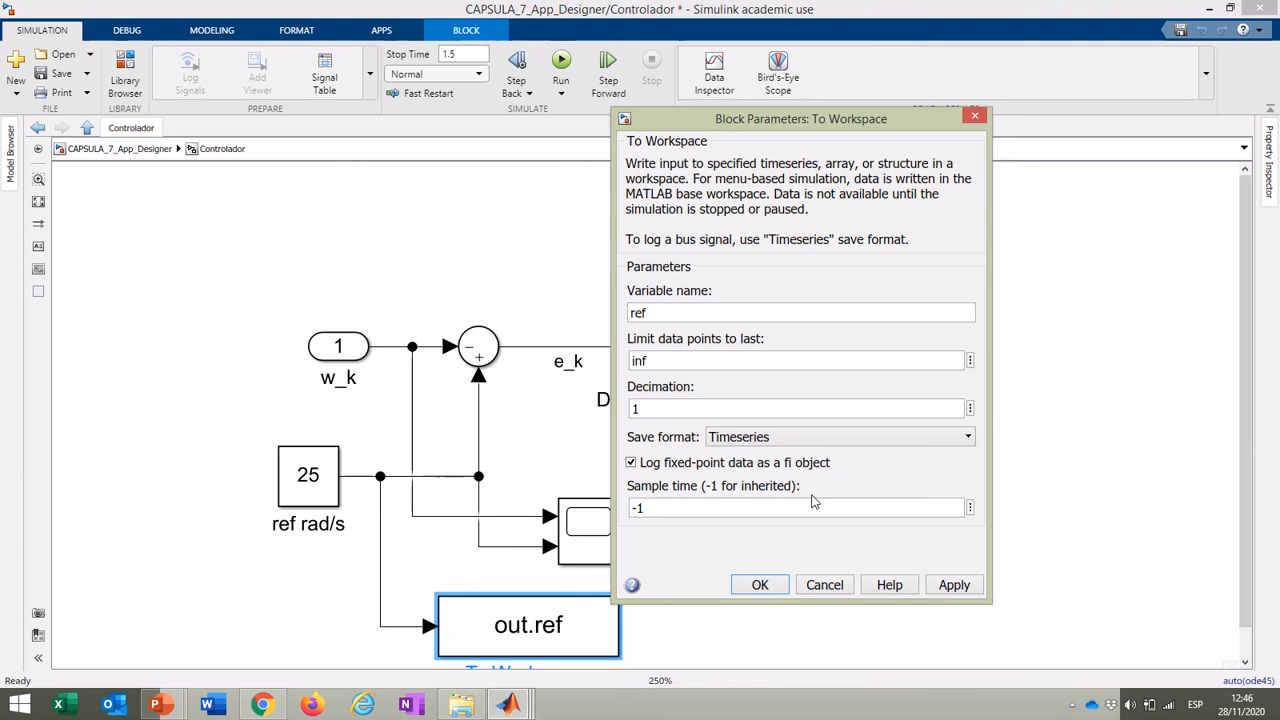
# Step: Set the ref variable's save format to Array and apply the To Workspace block parameters
pyautogui.click(966, 437)
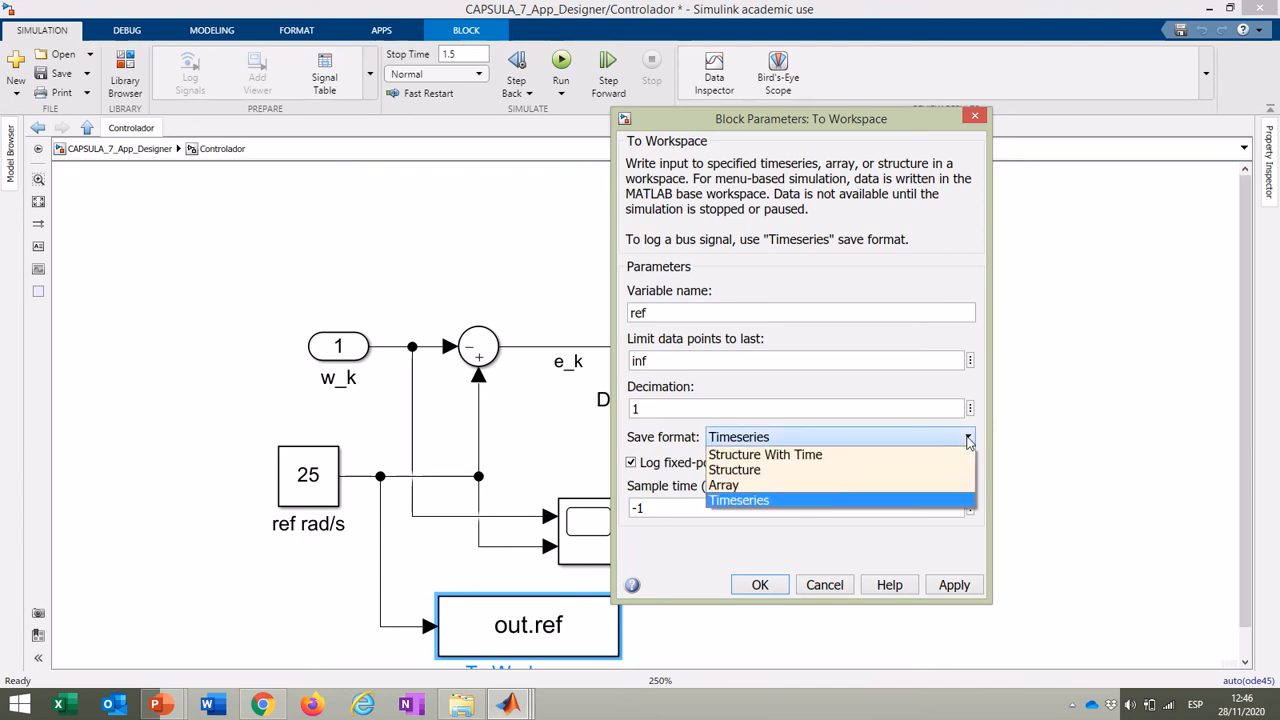
pyautogui.click(848, 485)
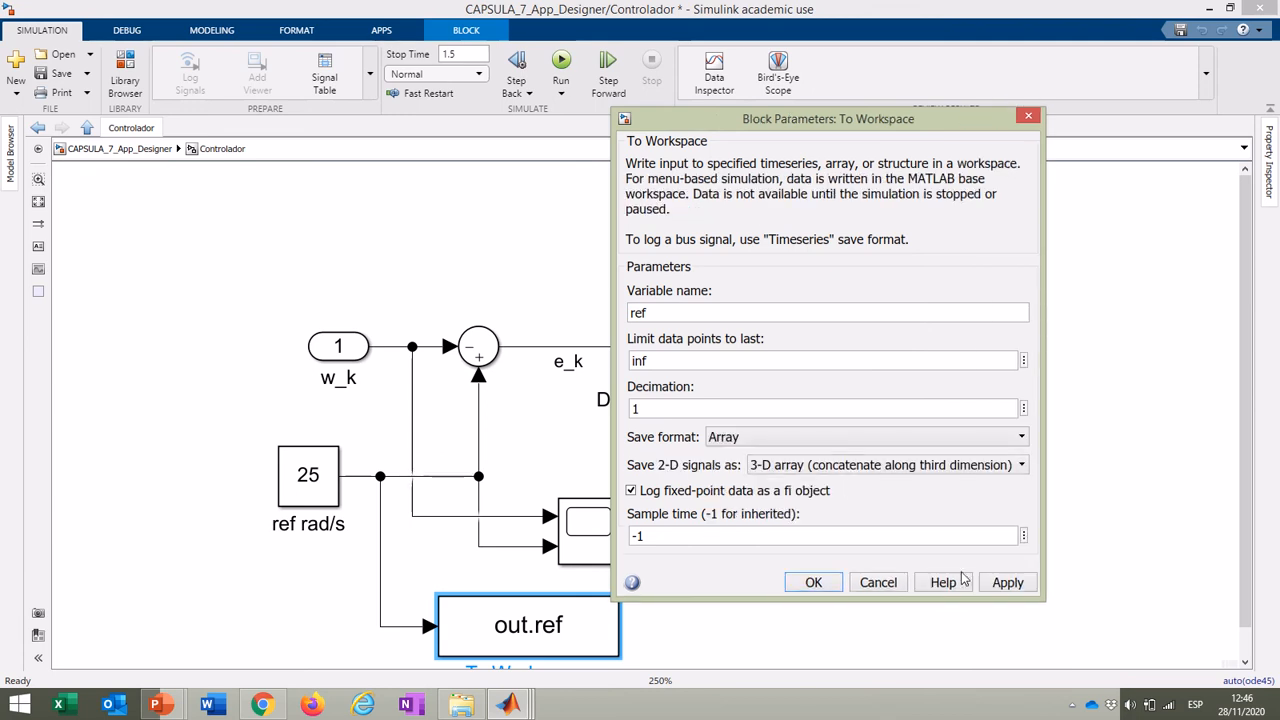
pyautogui.click(1007, 587)
pyautogui.click(814, 583)
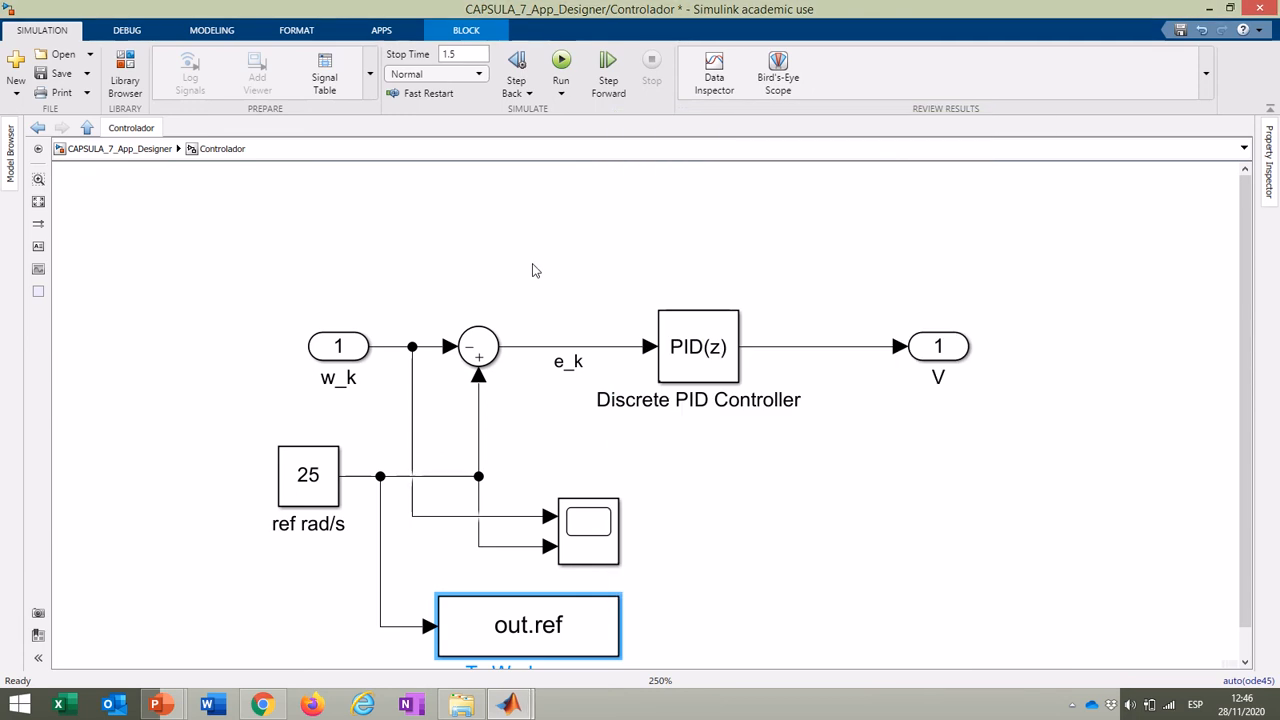
# Step: Check the save format of the out.I_k To Workspace block in the Acondicionamiento Corriente subsystem
pyautogui.click(148, 149)
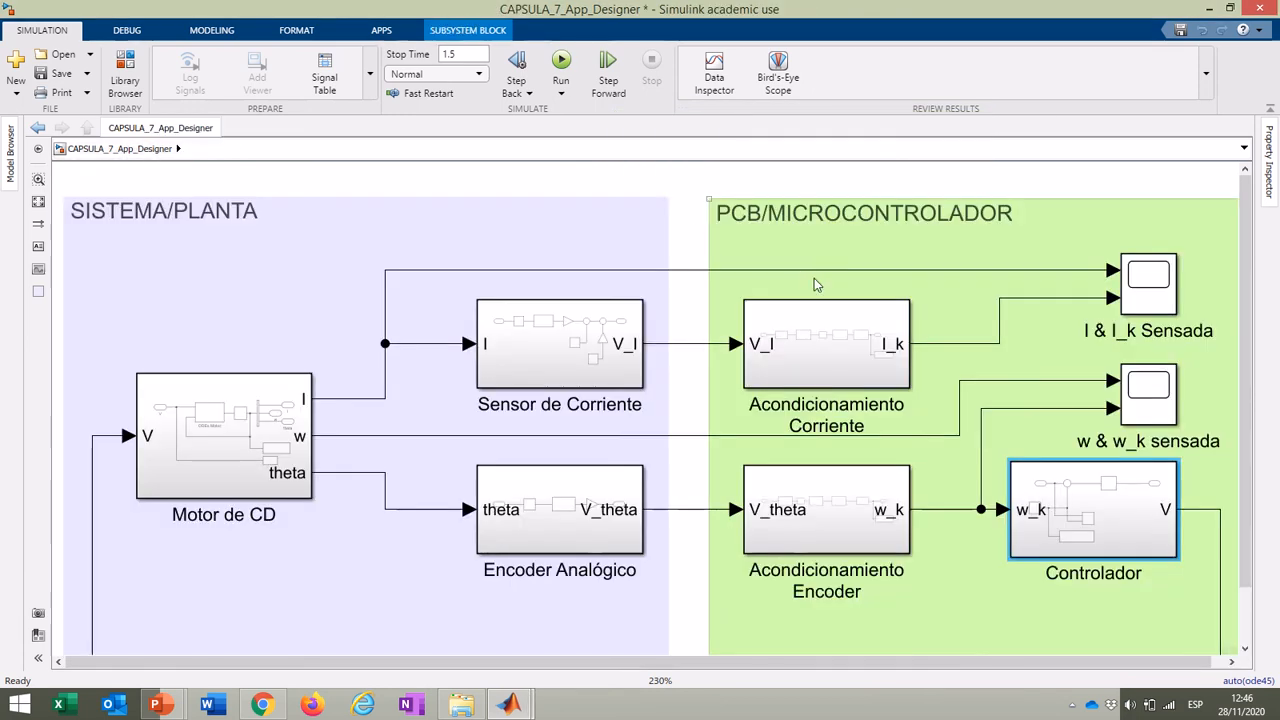
pyautogui.doubleClick(818, 343)
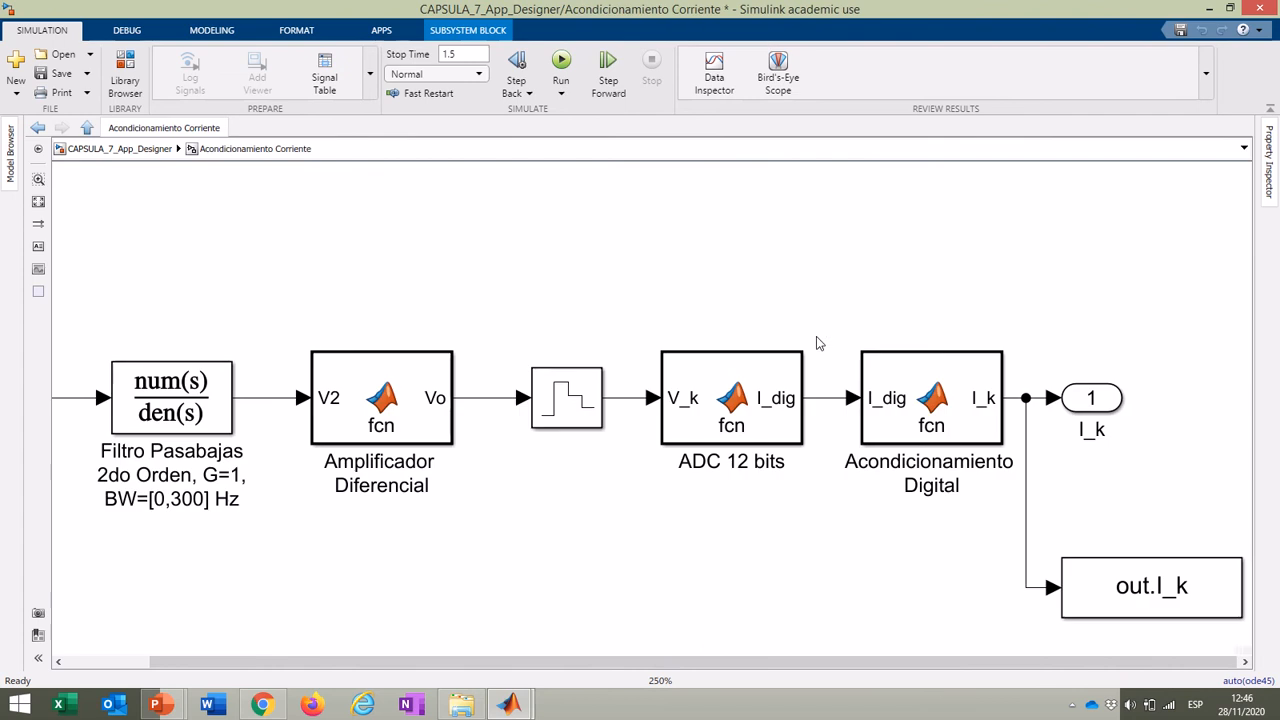
pyautogui.click(1160, 585)
pyautogui.doubleClick(1160, 585)
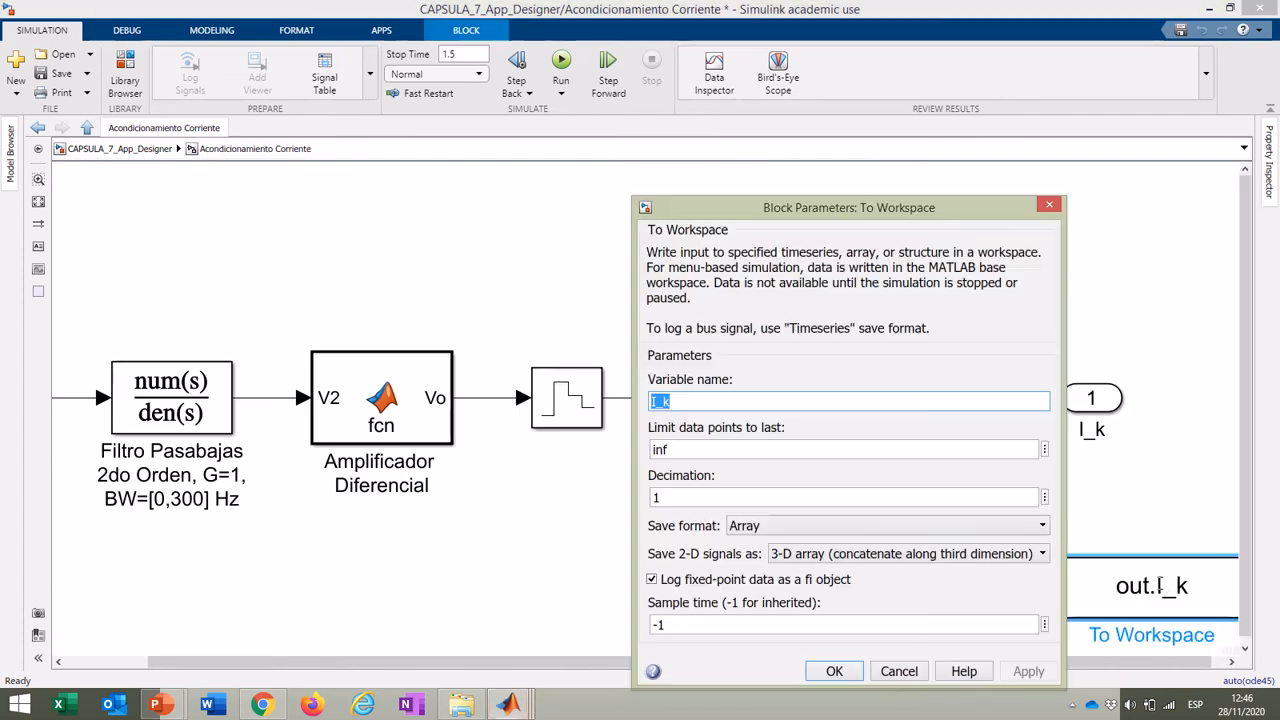
pyautogui.click(1045, 215)
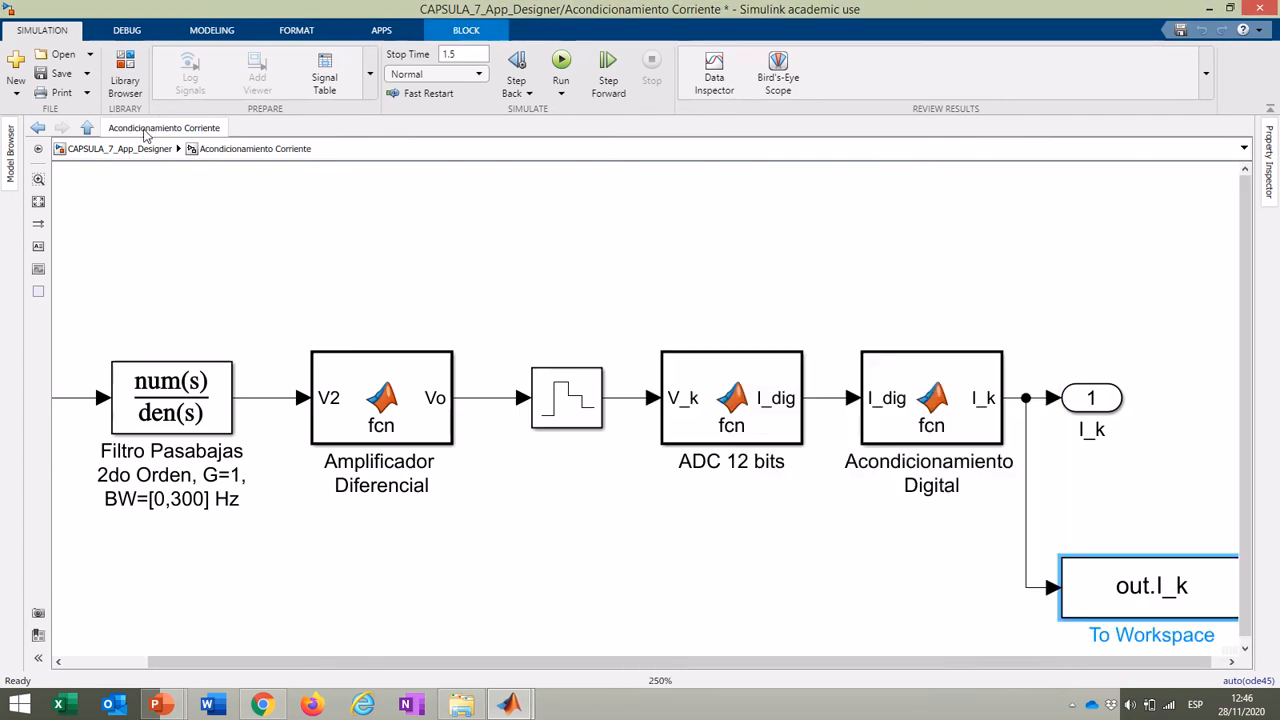
# Step: Check the save format of the out.w_k To Workspace block in the Acondicionamiento Encoder subsystem
pyautogui.click(125, 149)
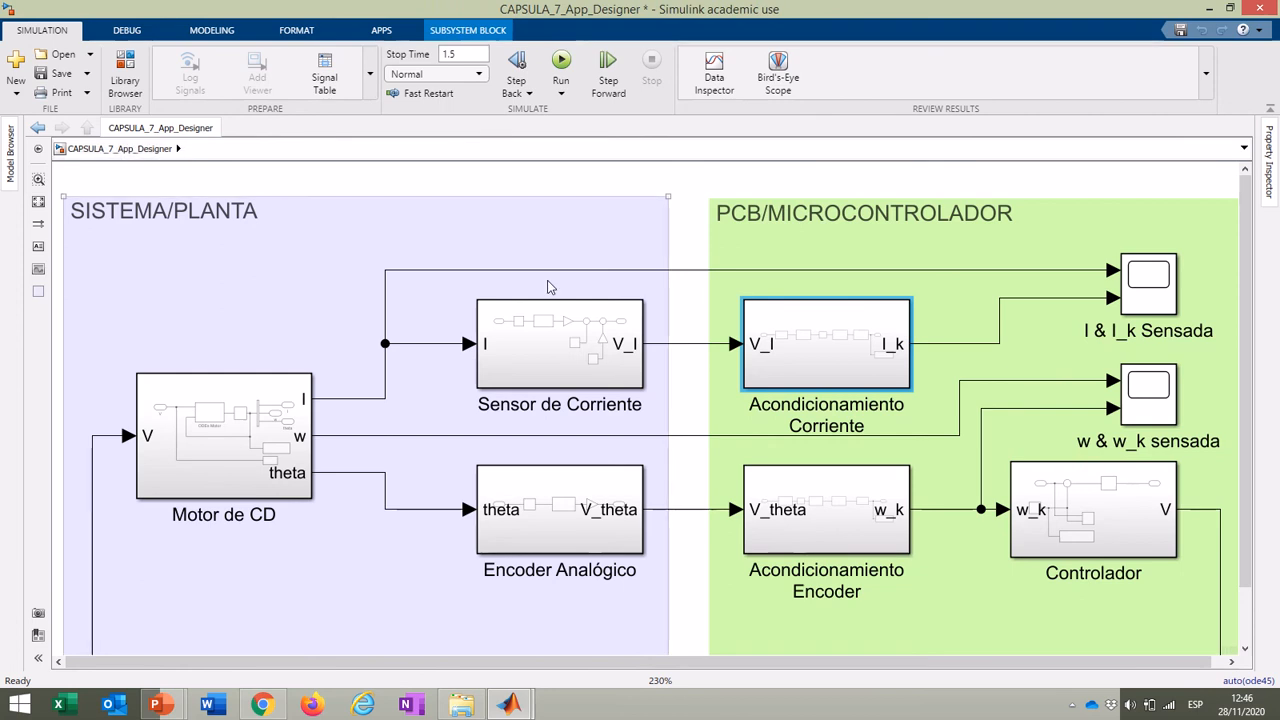
pyautogui.doubleClick(826, 510)
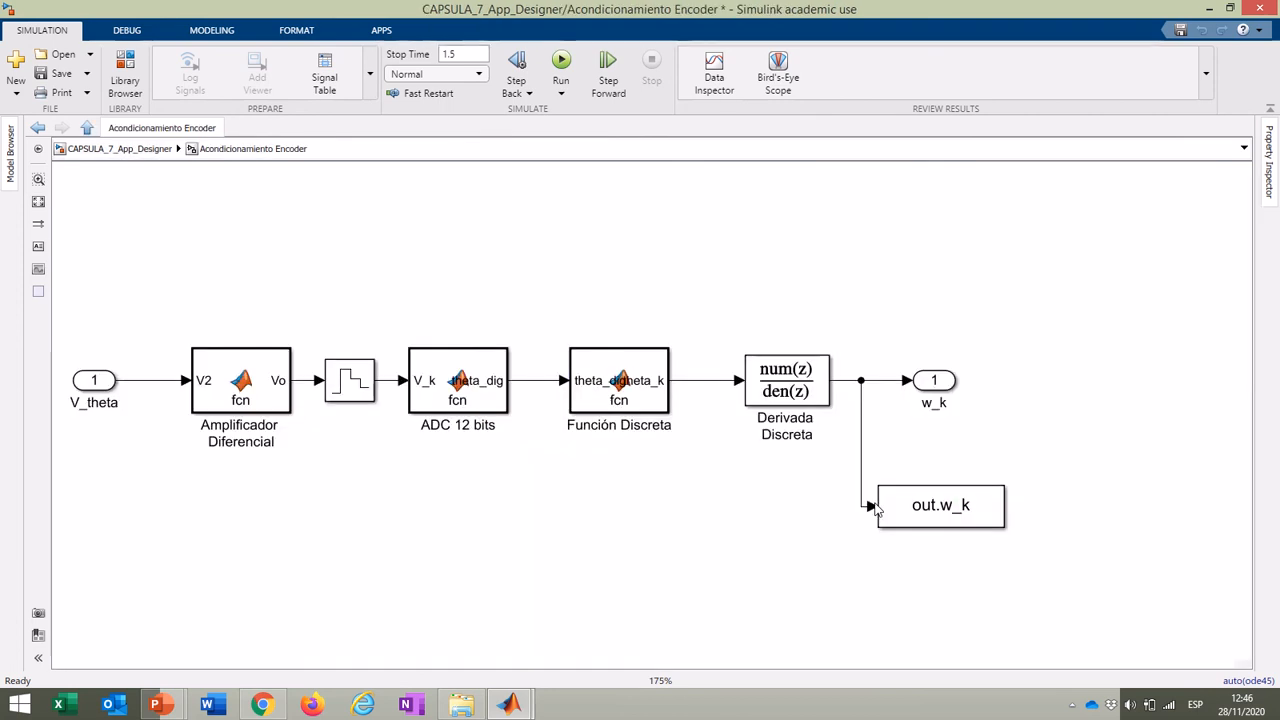
pyautogui.doubleClick(990, 492)
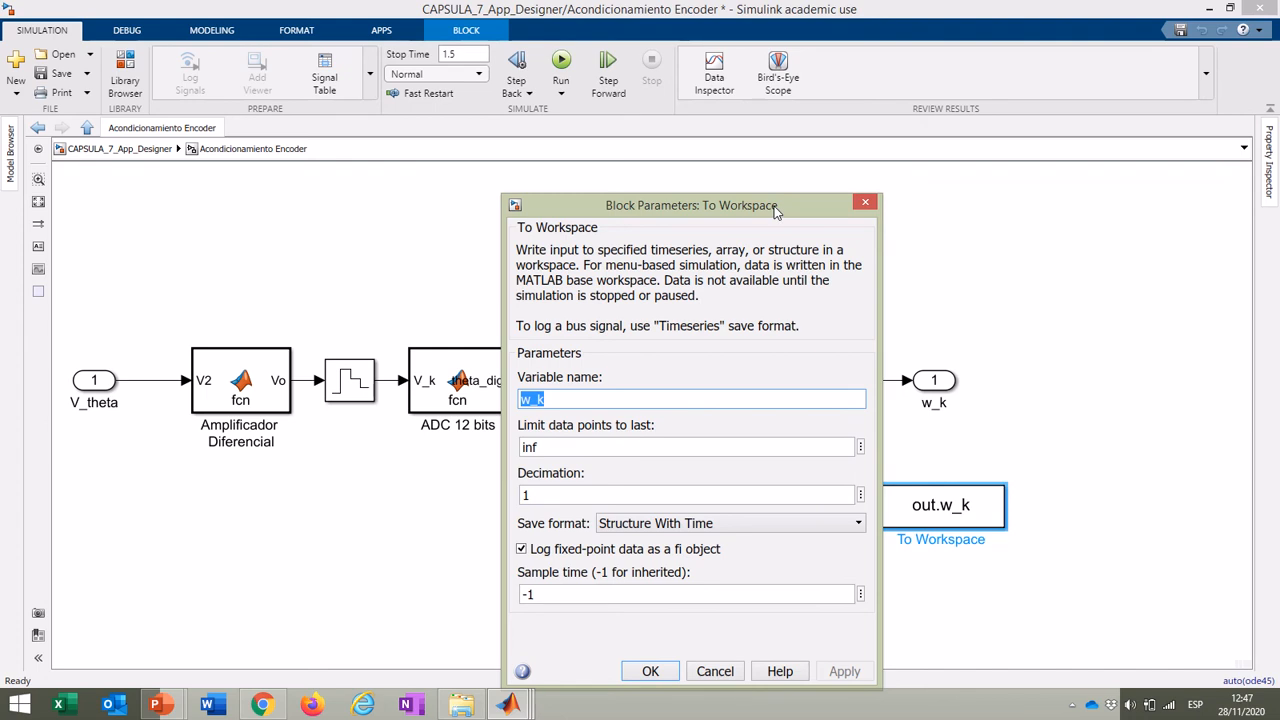
pyautogui.moveTo(785, 205); pyautogui.dragTo(778, 120)
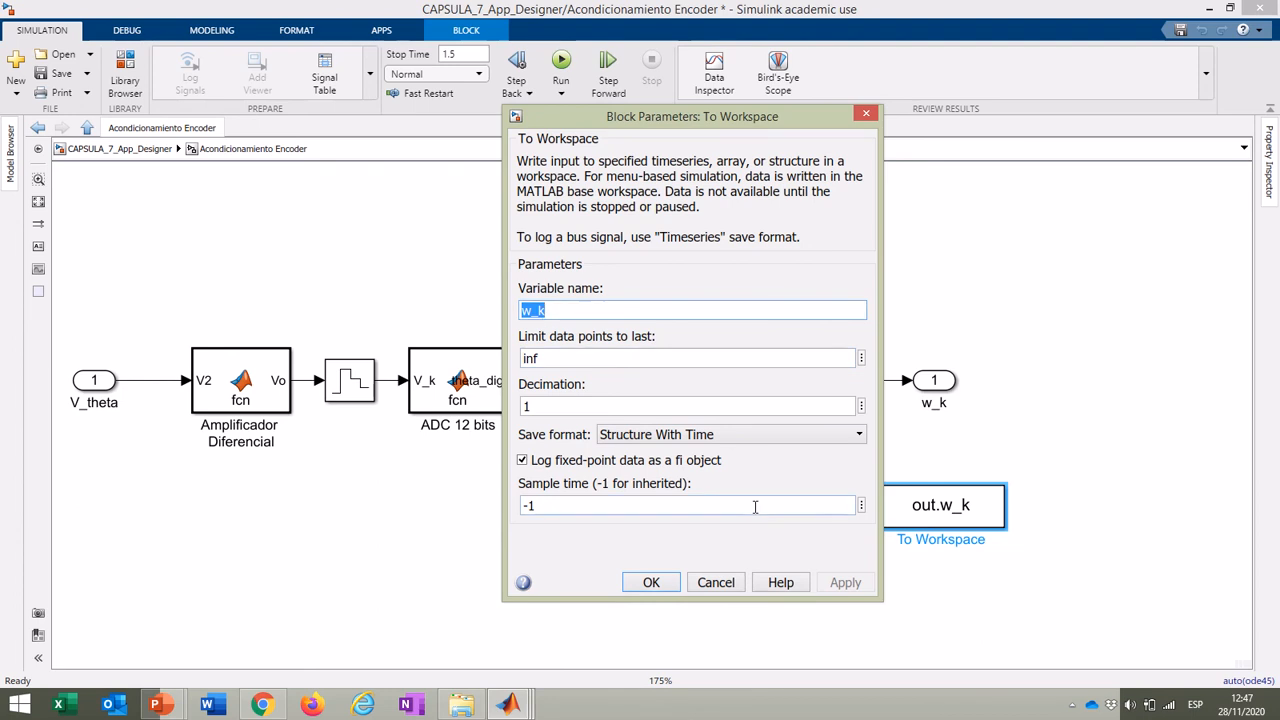
pyautogui.click(660, 584)
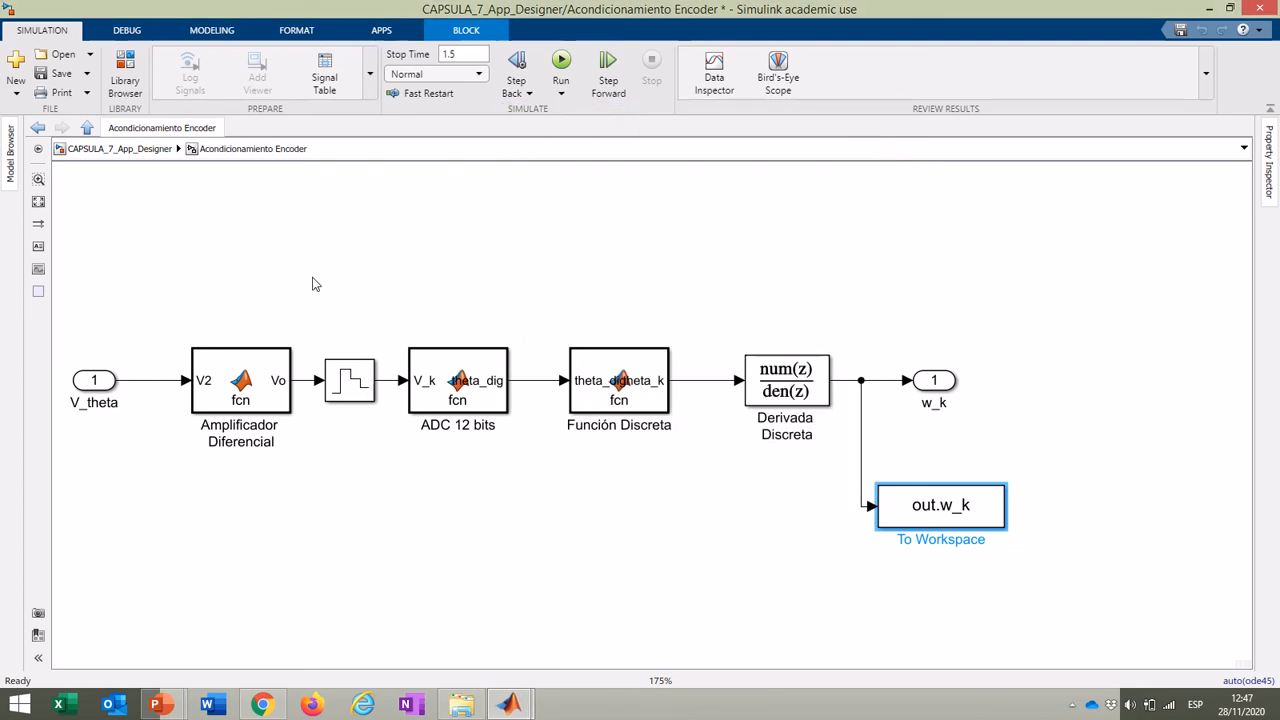
# Step: Run the simulation of the CAPSULA_7_App_Designer model
pyautogui.click(561, 62)
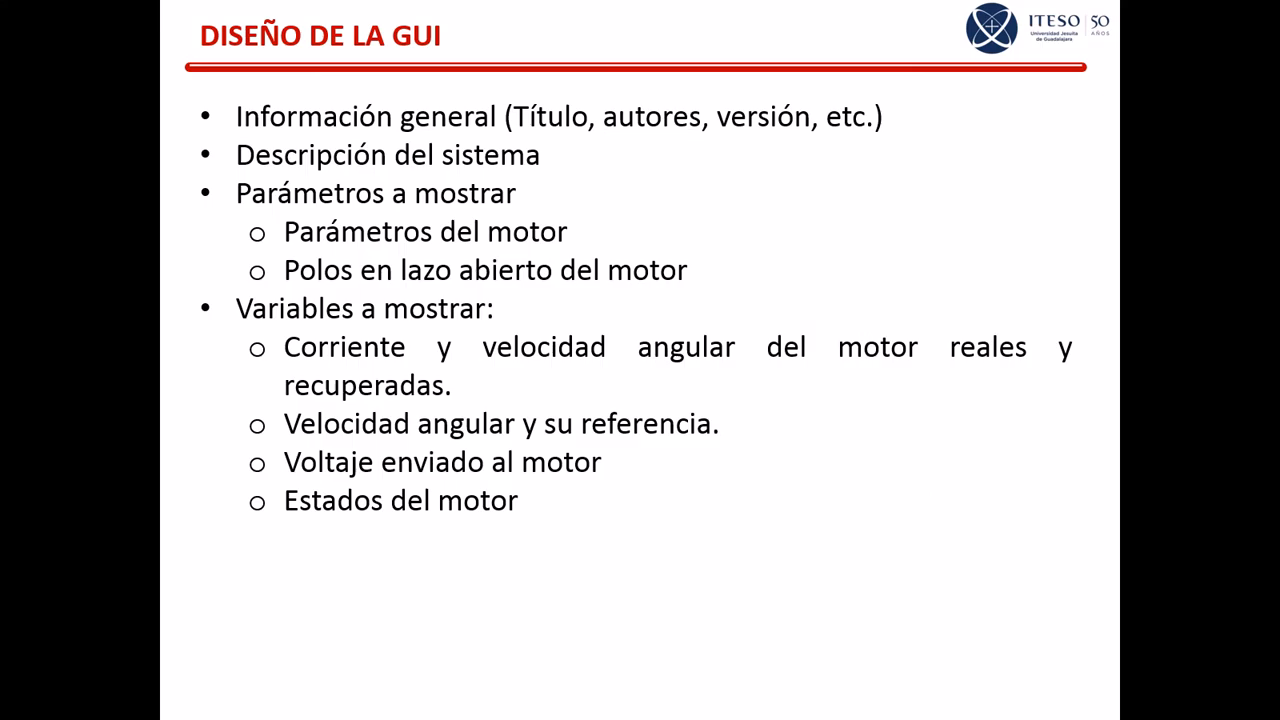
# Step: Switch to MATLAB, open the out workspace variable and review its Estados, I_k, V and ref properties
pyautogui.hotkey('alt', 'Tab')
pyautogui.hotkey('alt', 'Tab')
pyautogui.press('Tab')
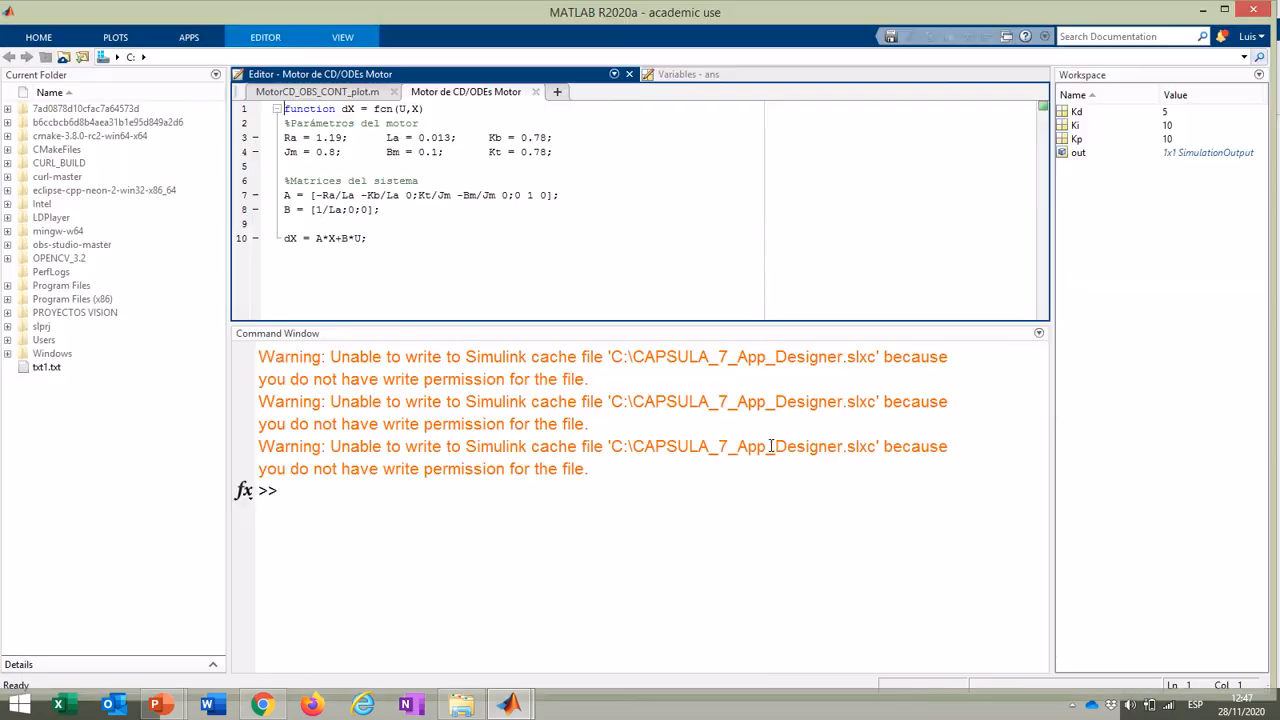
pyautogui.doubleClick(1083, 154)
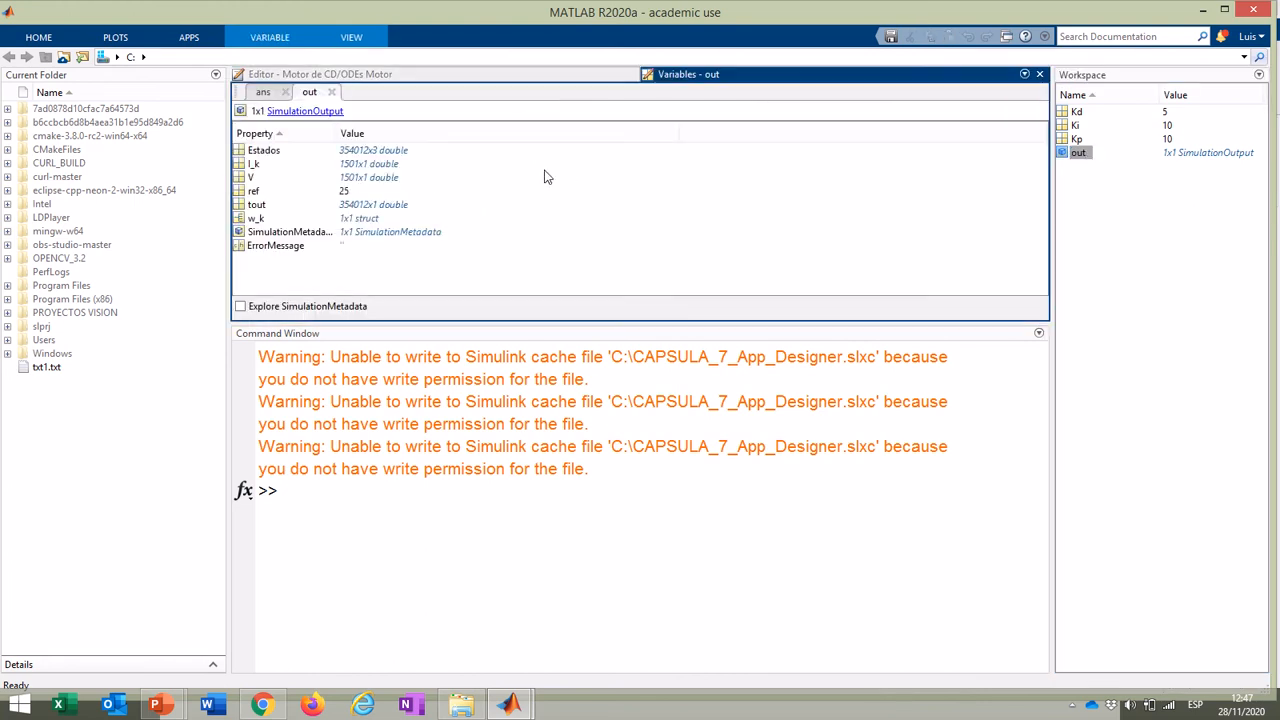
pyautogui.click(365, 152)
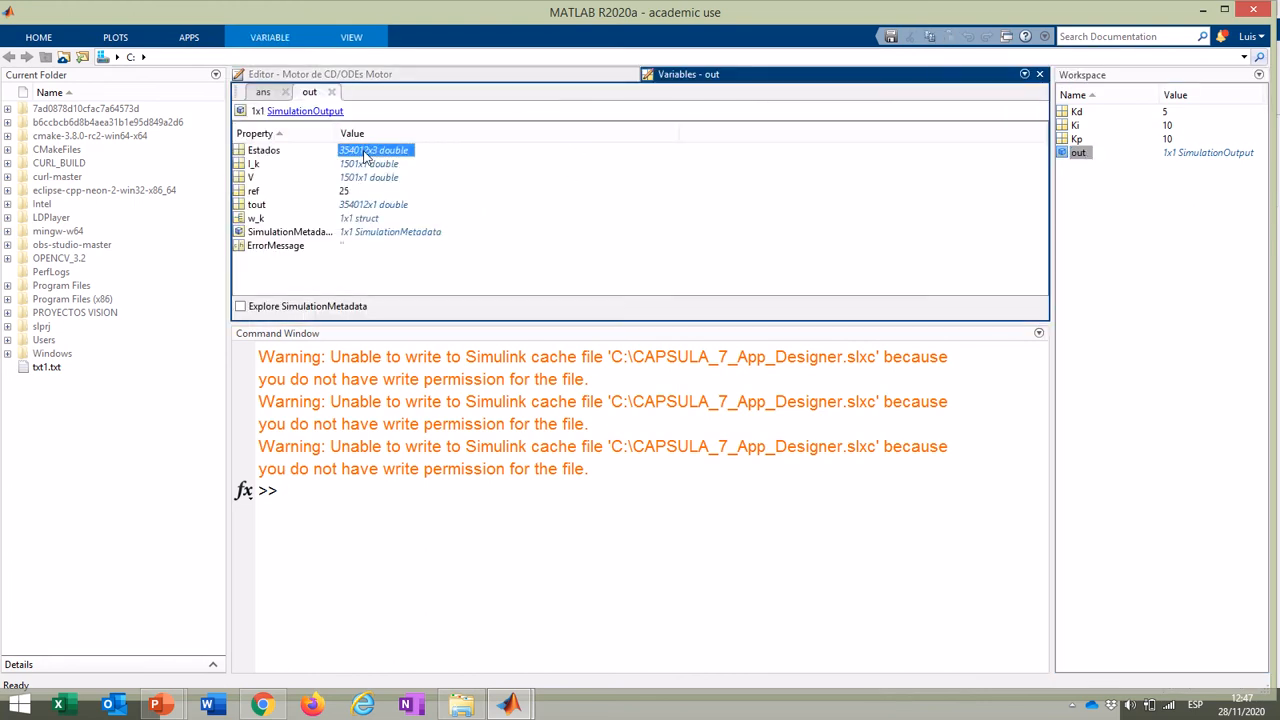
pyautogui.click(368, 165)
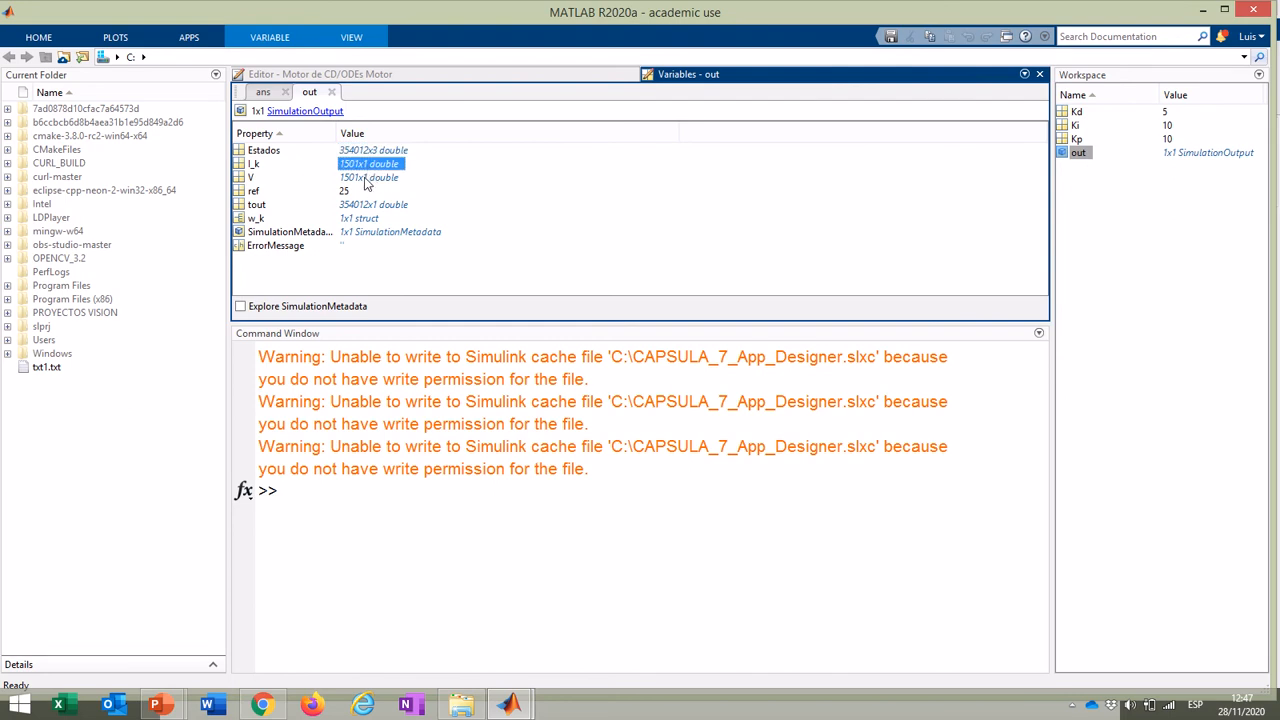
pyautogui.click(366, 179)
pyautogui.click(346, 192)
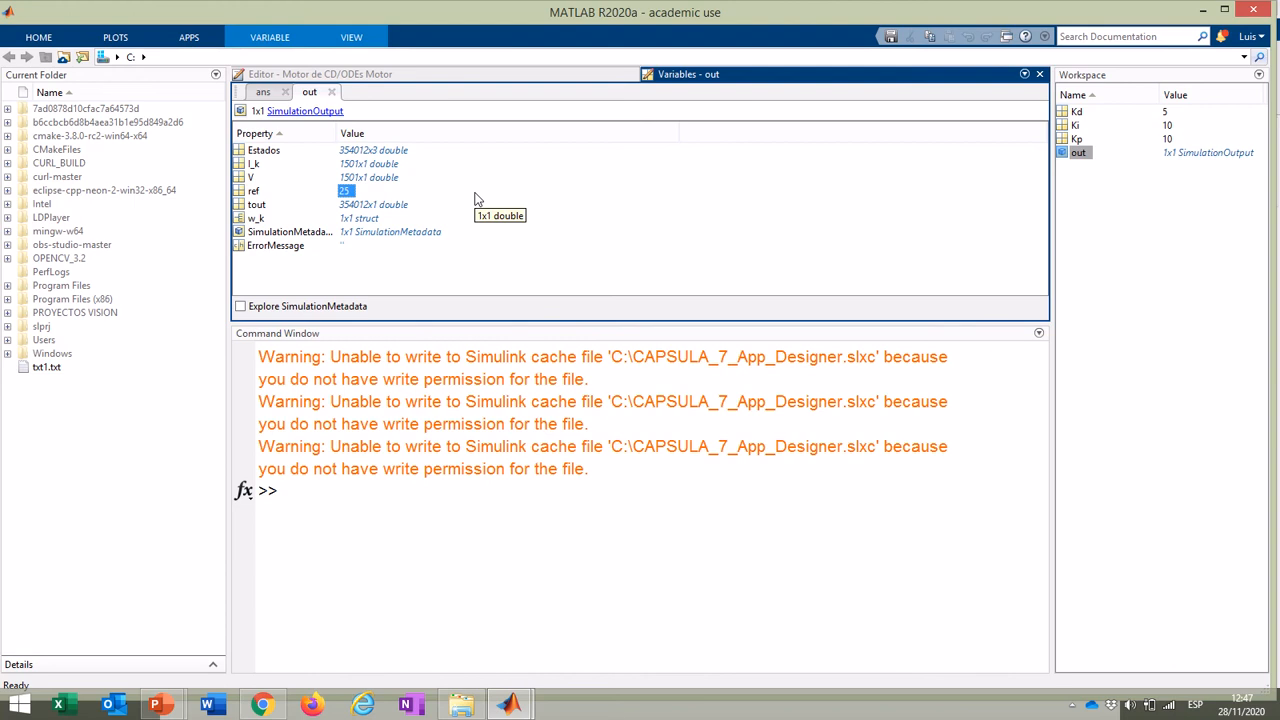
# Step: Inspect the fields of the w_k struct, including time, and compare w_k with the Estados property of out
pyautogui.click(372, 220)
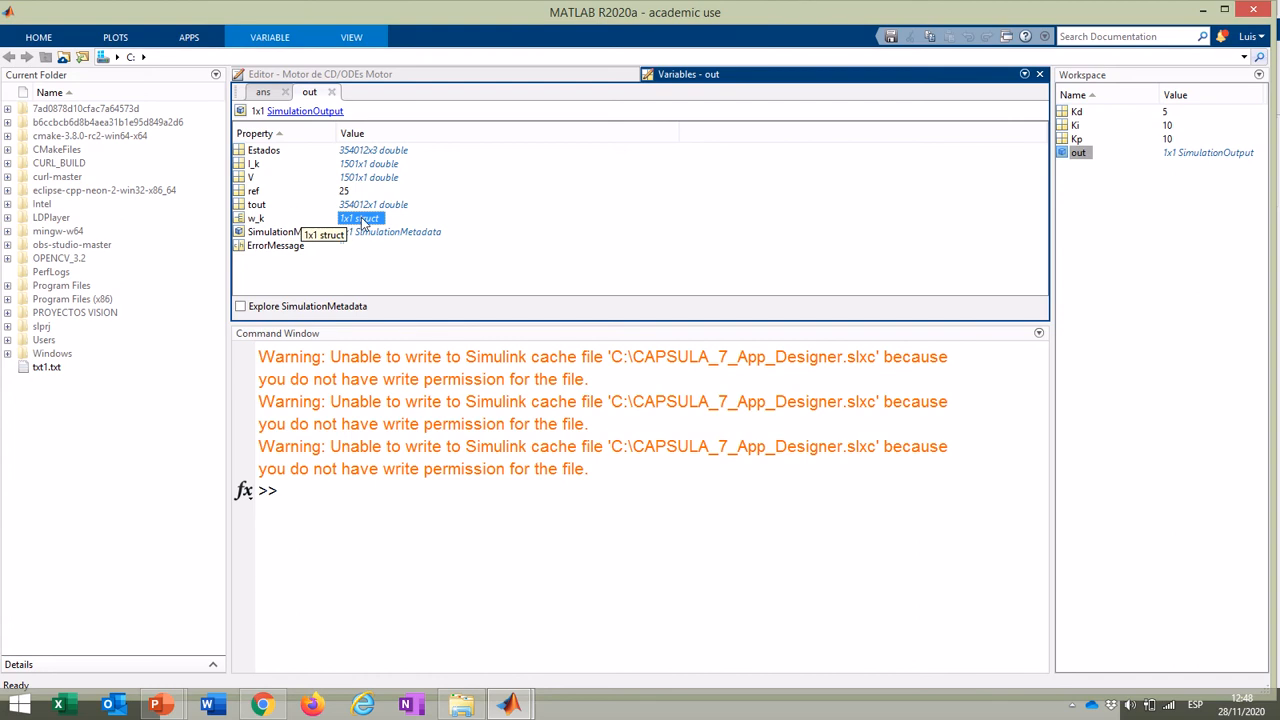
pyautogui.doubleClick(362, 219)
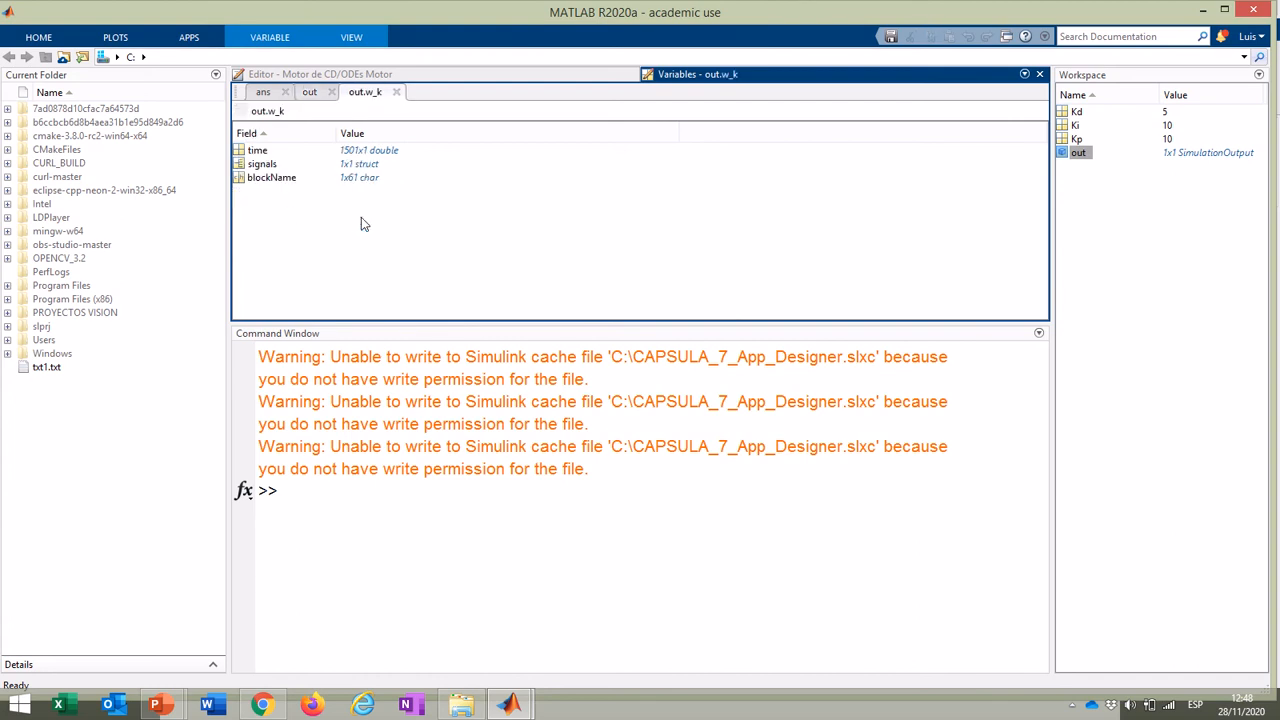
pyautogui.click(262, 152)
pyautogui.click(313, 92)
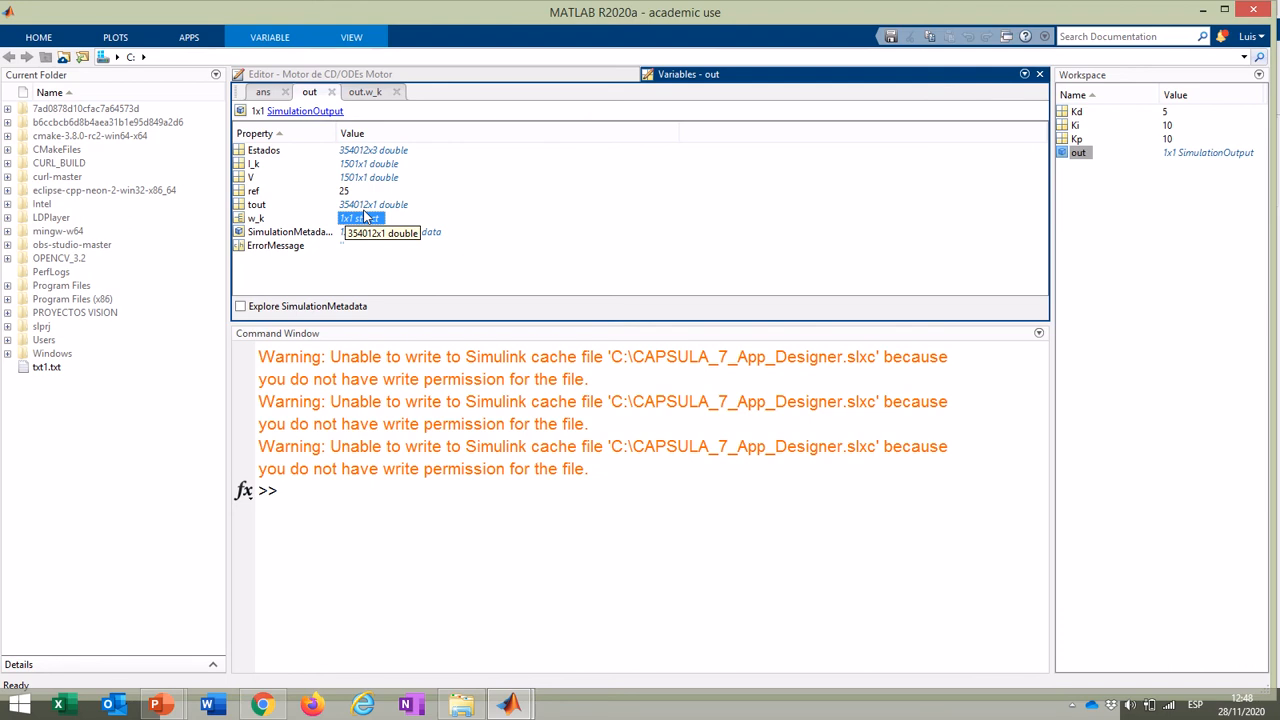
pyautogui.click(259, 222)
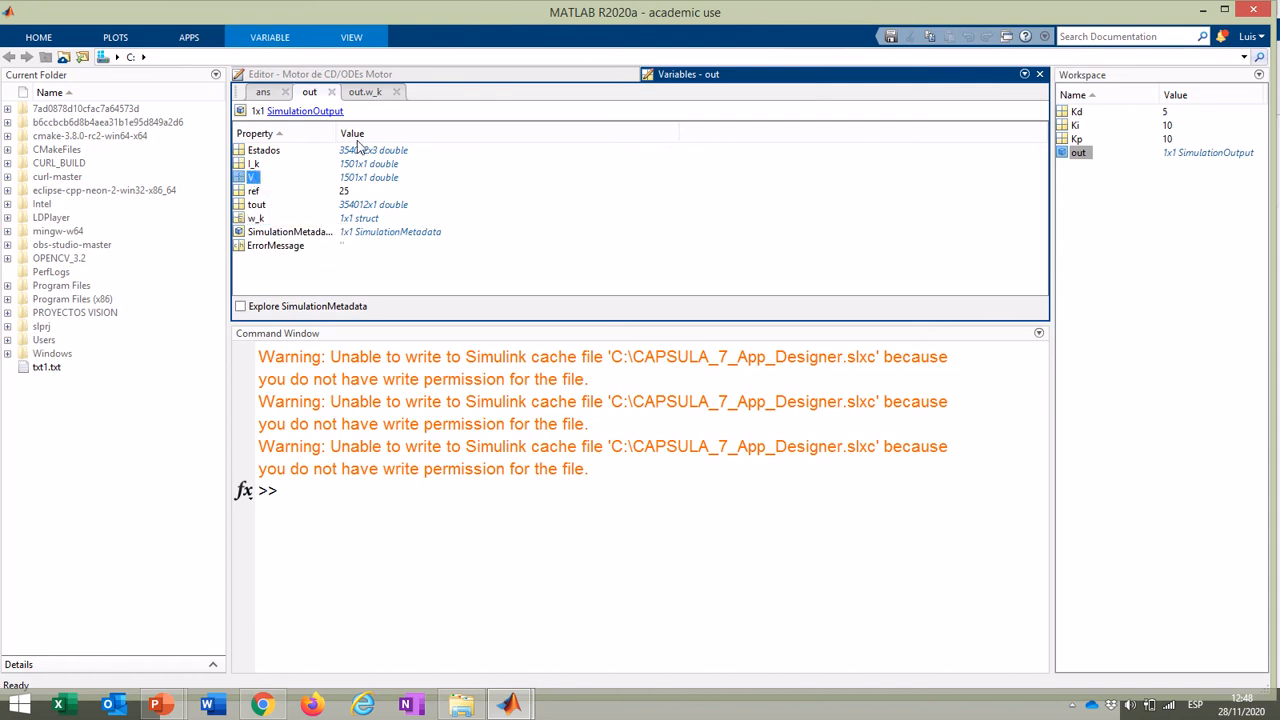
pyautogui.click(362, 151)
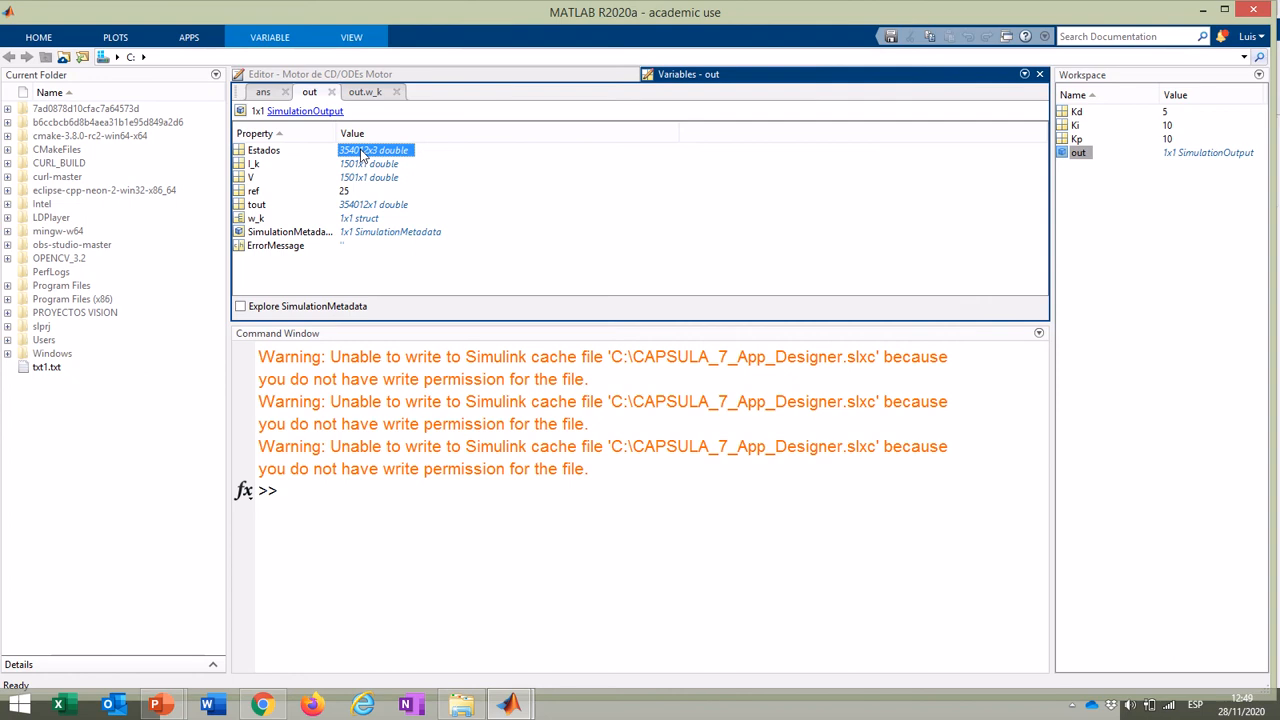
pyautogui.click(258, 219)
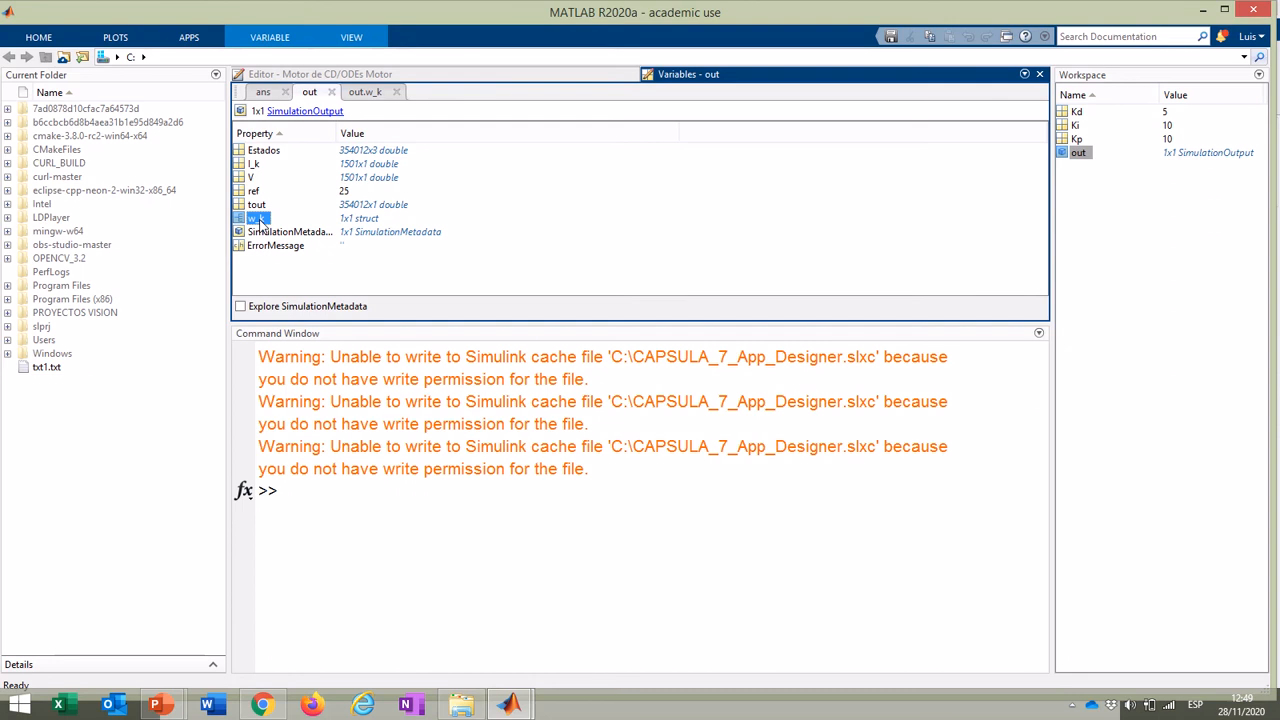
# Step: Switch to the Simulink model and check the sample time of the Derivada Discreta block in Acondicionamiento Encoder
pyautogui.hotkey('alt', 'Tab')
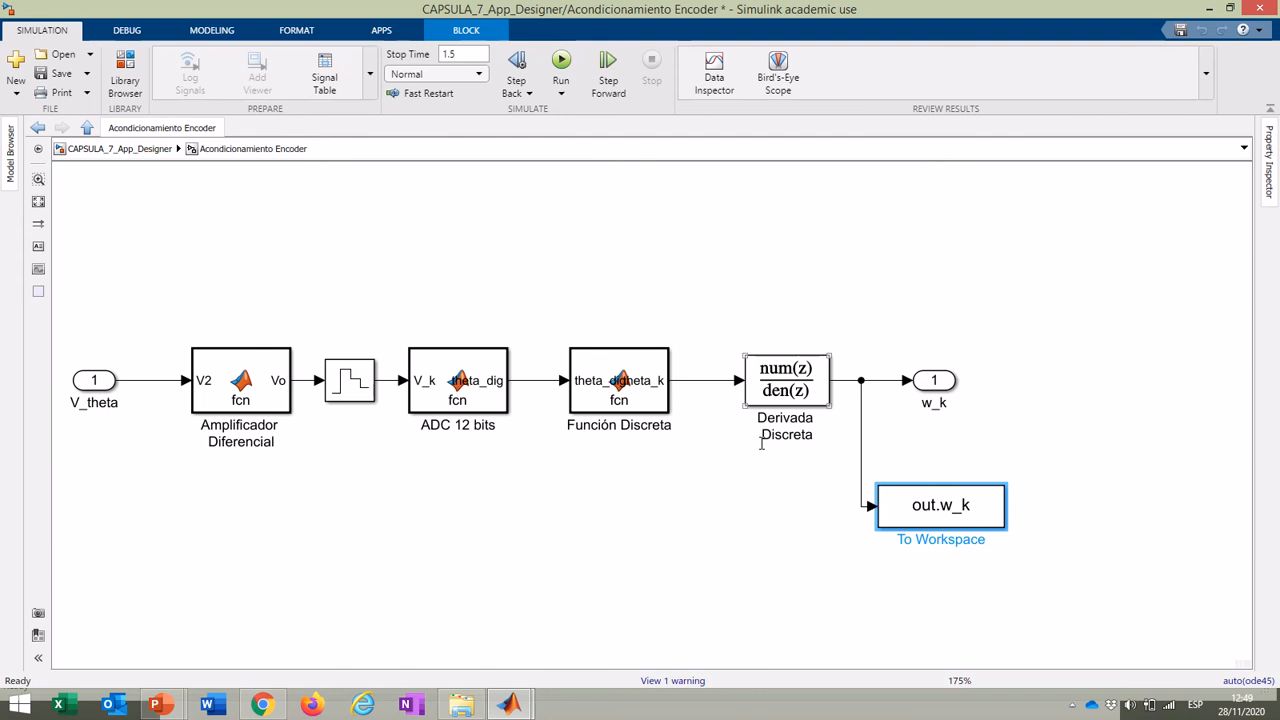
pyautogui.click(781, 386)
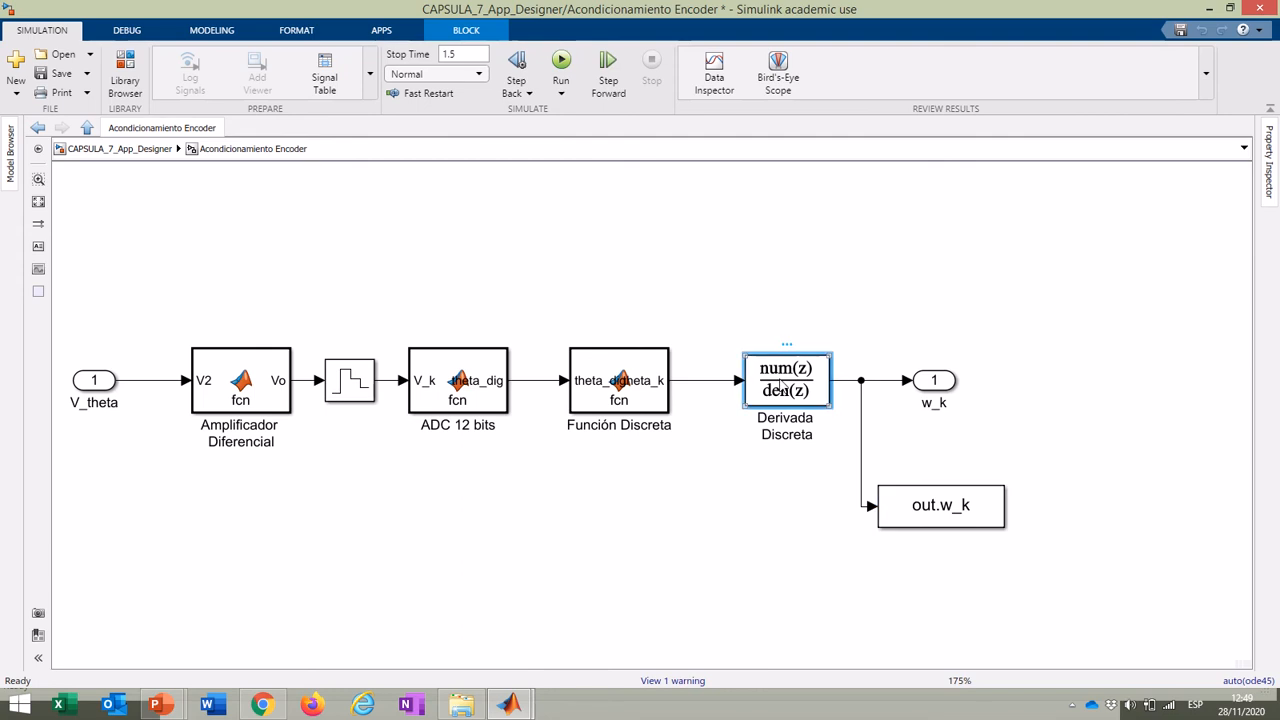
pyautogui.doubleClick(781, 388)
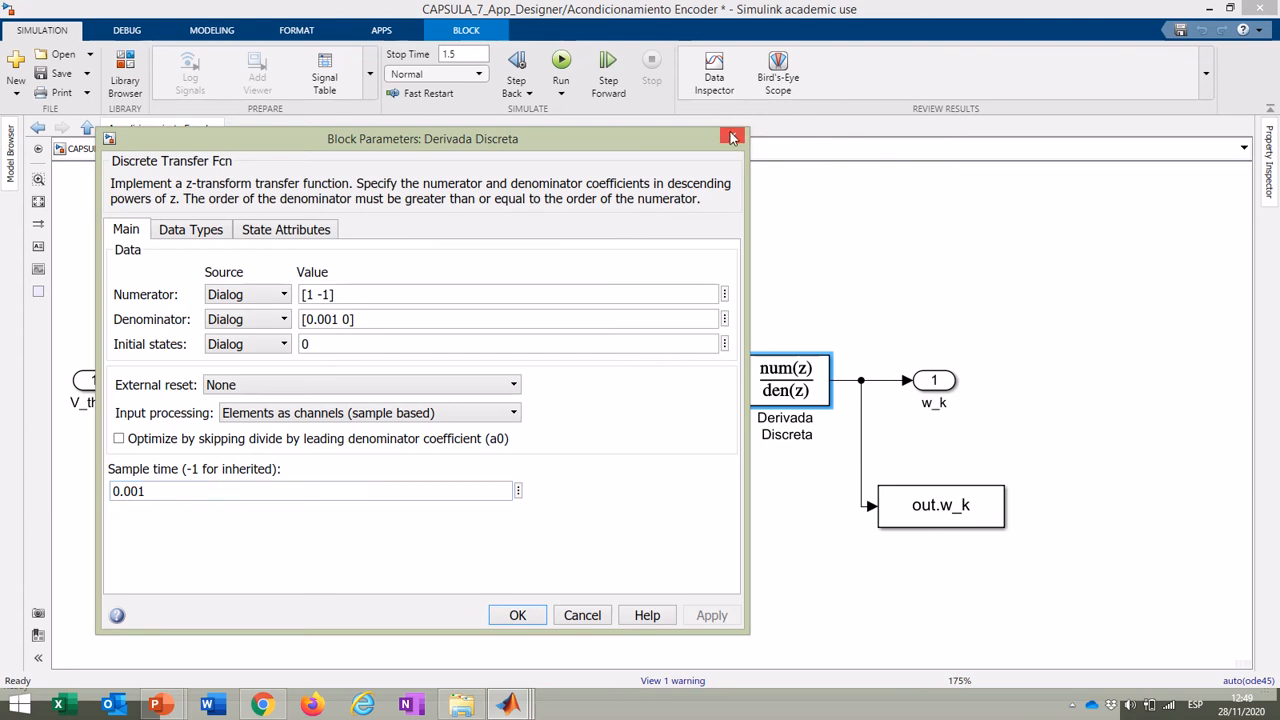
pyautogui.click(733, 137)
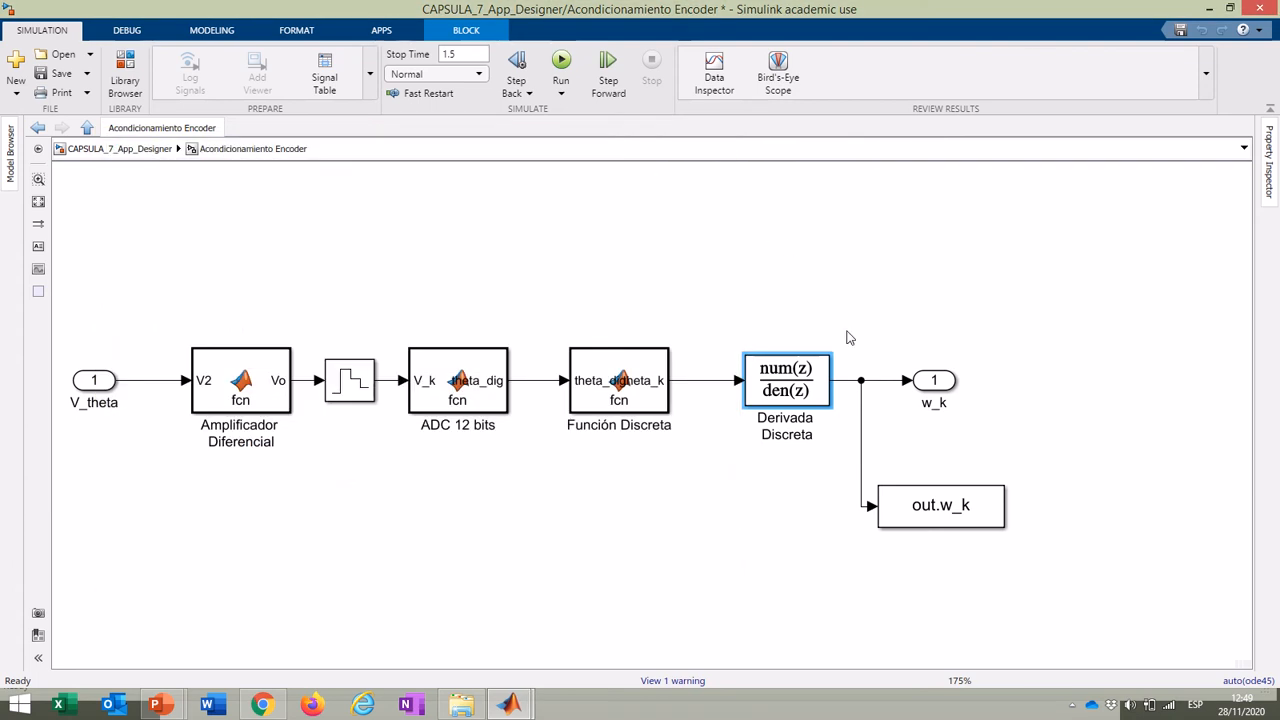
# Step: Return to the top level of the model and view the contents of the Motor de CD subsystem
pyautogui.click(140, 148)
pyautogui.doubleClick(236, 403)
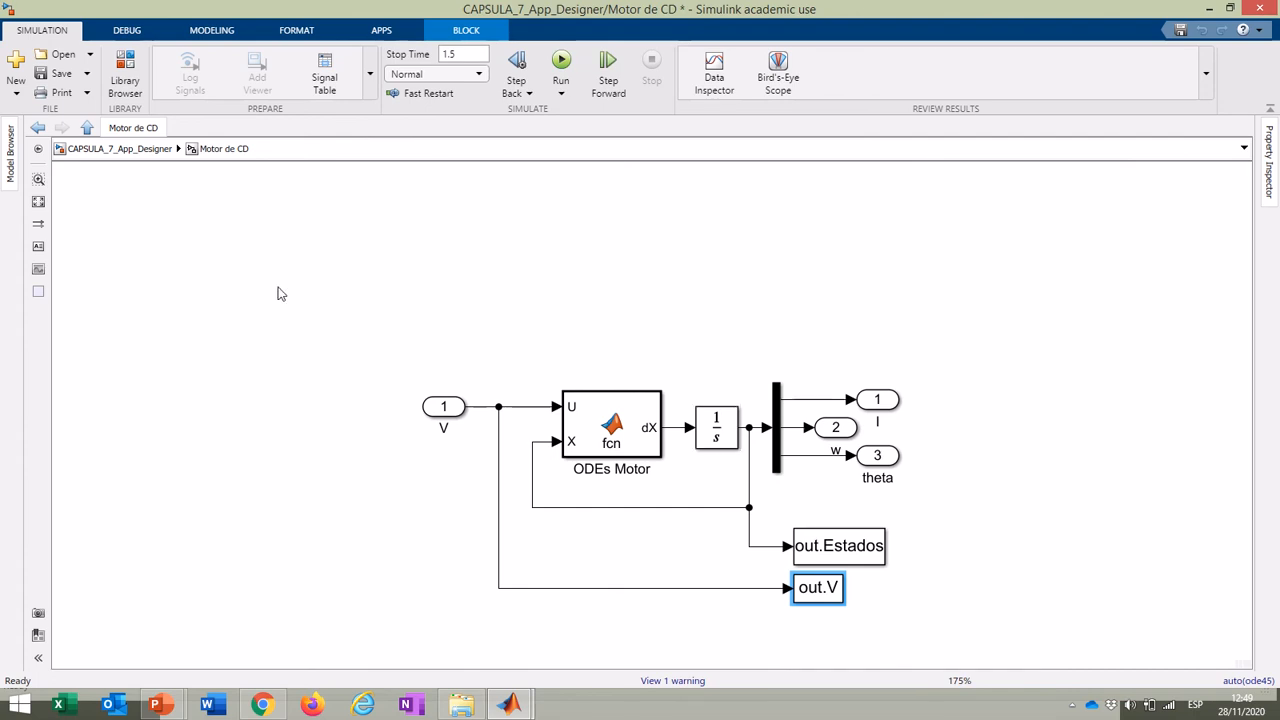
# Step: Switch to MATLAB, close the variable viewer and remove all workspace variables with the clear command
pyautogui.hotkey('alt', 'Tab')
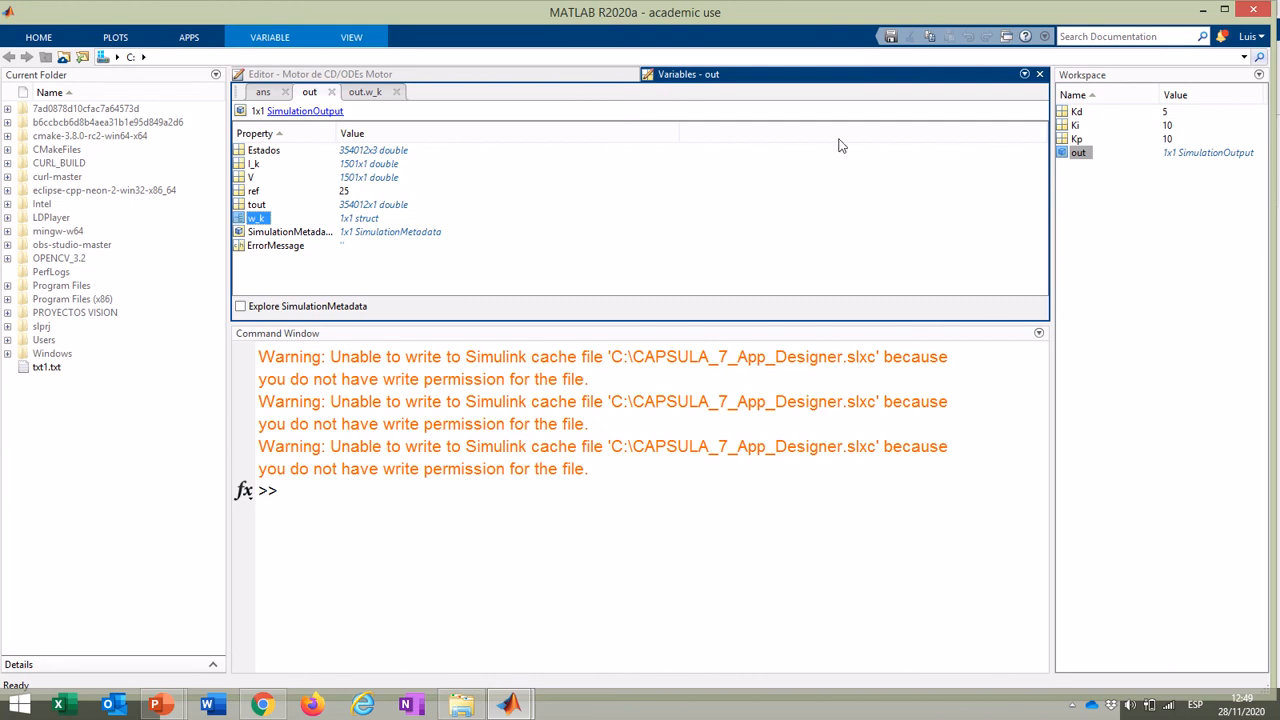
pyautogui.click(1040, 75)
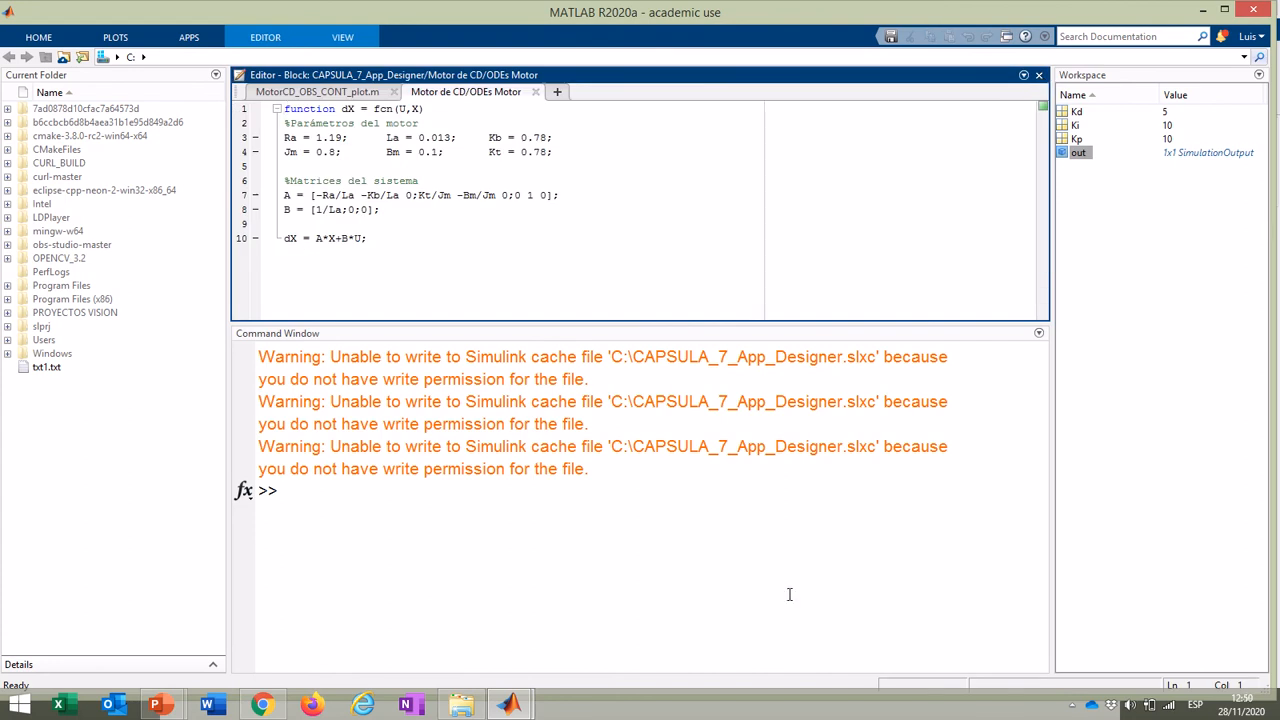
pyautogui.click(631, 525)
pyautogui.write('cle')
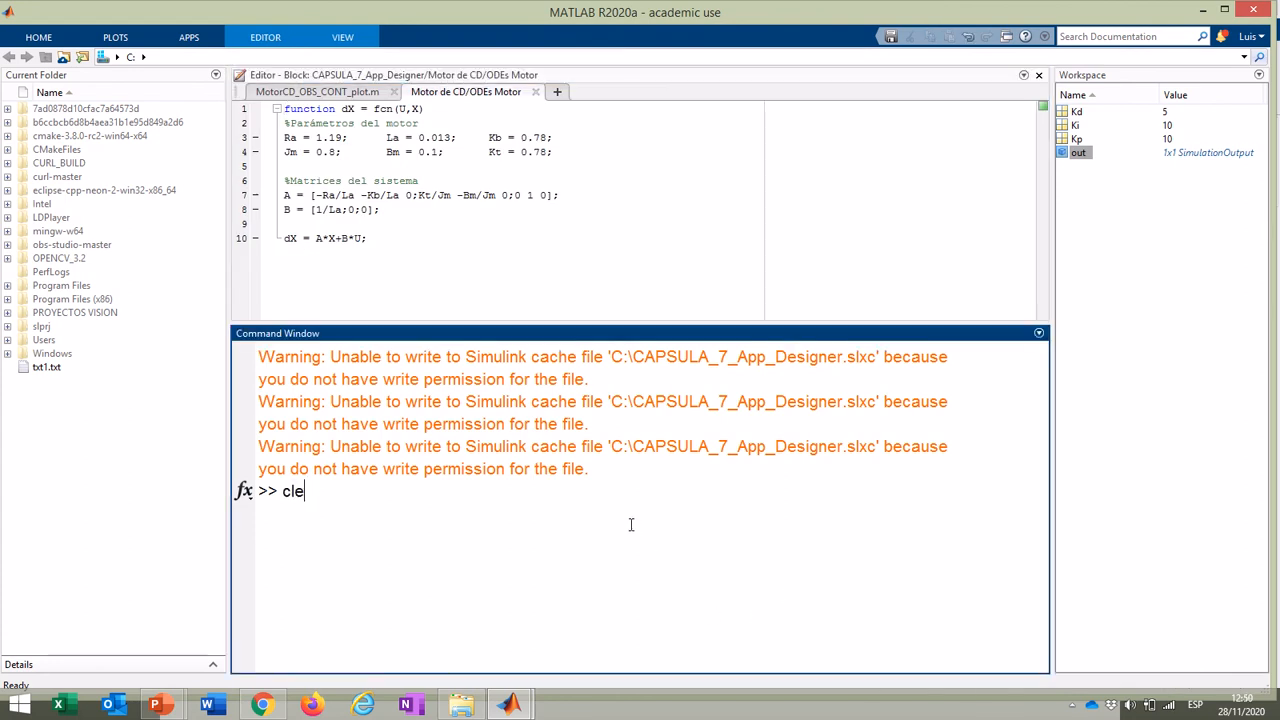
pyautogui.write('ra')
pyautogui.press('BackSpace')
pyautogui.press('BackSpace')
pyautogui.write('ar')
pyautogui.press('Return')
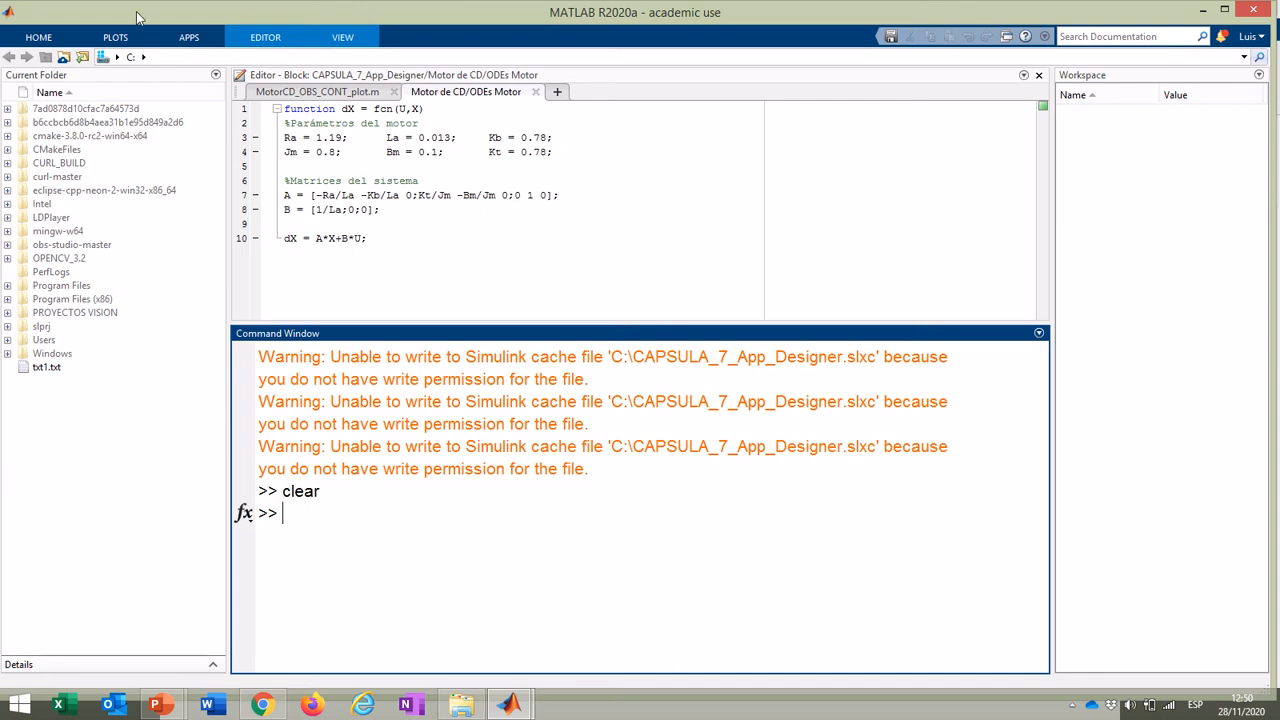
# Step: Create a blank app in App Designer and resize its canvas to about 643 by 483 pixels
pyautogui.click(38, 37)
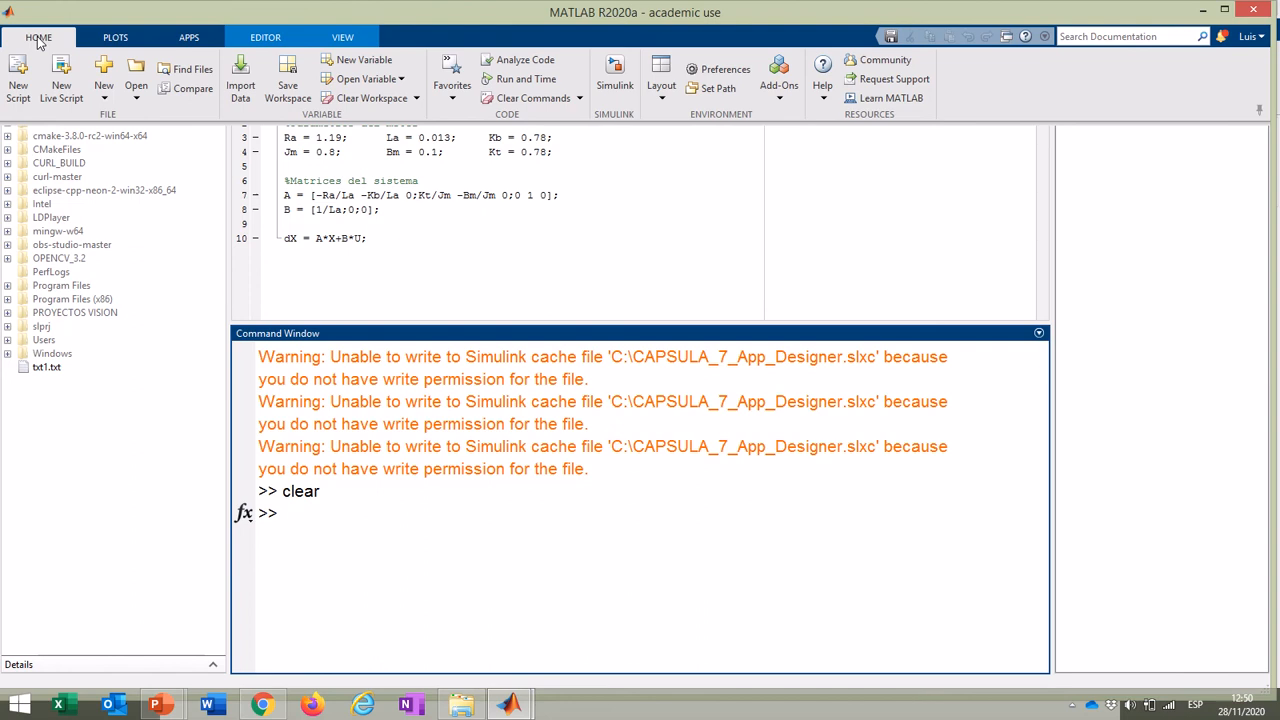
pyautogui.click(187, 37)
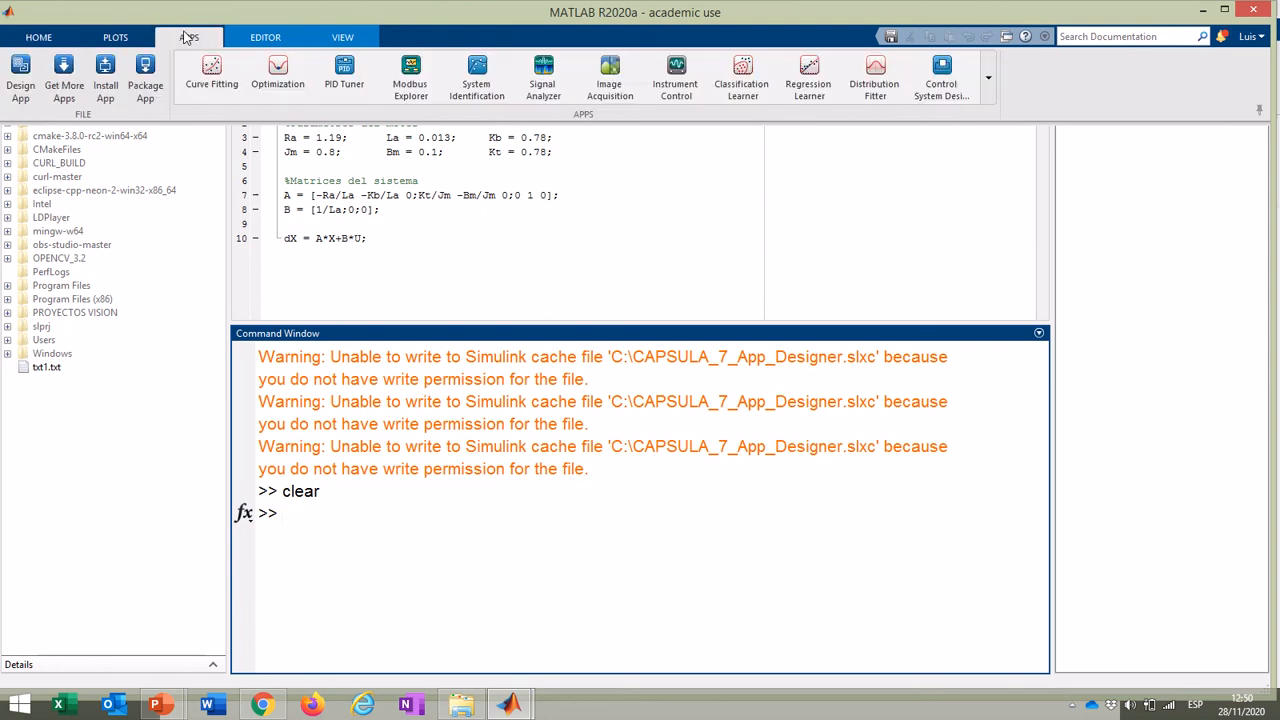
pyautogui.click(20, 68)
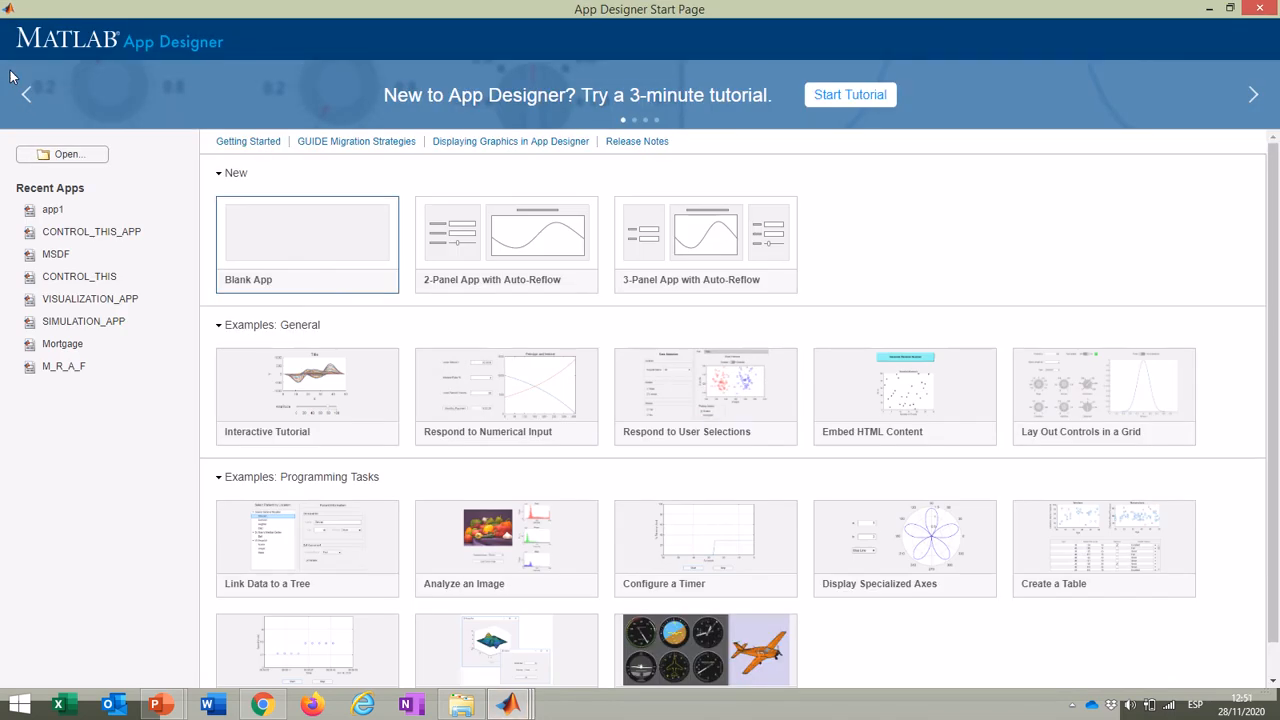
pyautogui.click(293, 262)
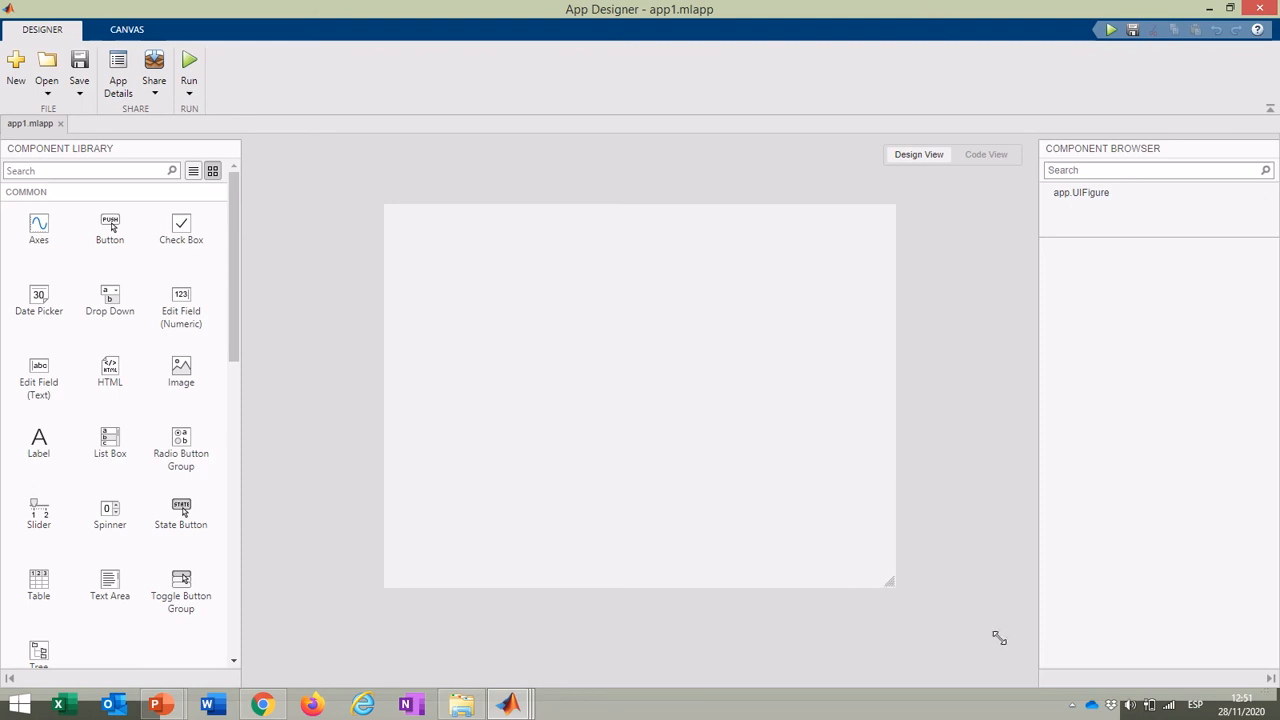
pyautogui.click(1001, 645)
pyautogui.moveTo(896, 588); pyautogui.dragTo(860, 589)
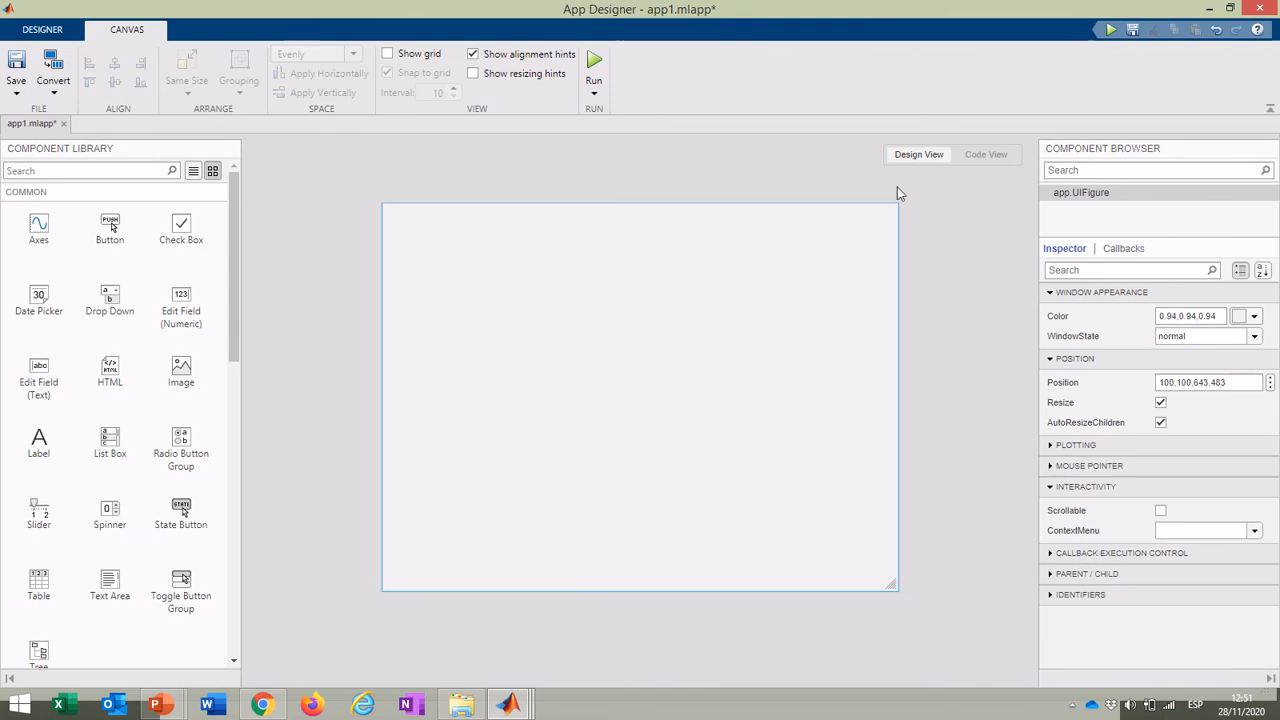
# Step: Examine the app's generated code, folding and unfolding its properties, component initialization and app creation and deletion sections
pyautogui.click(986, 154)
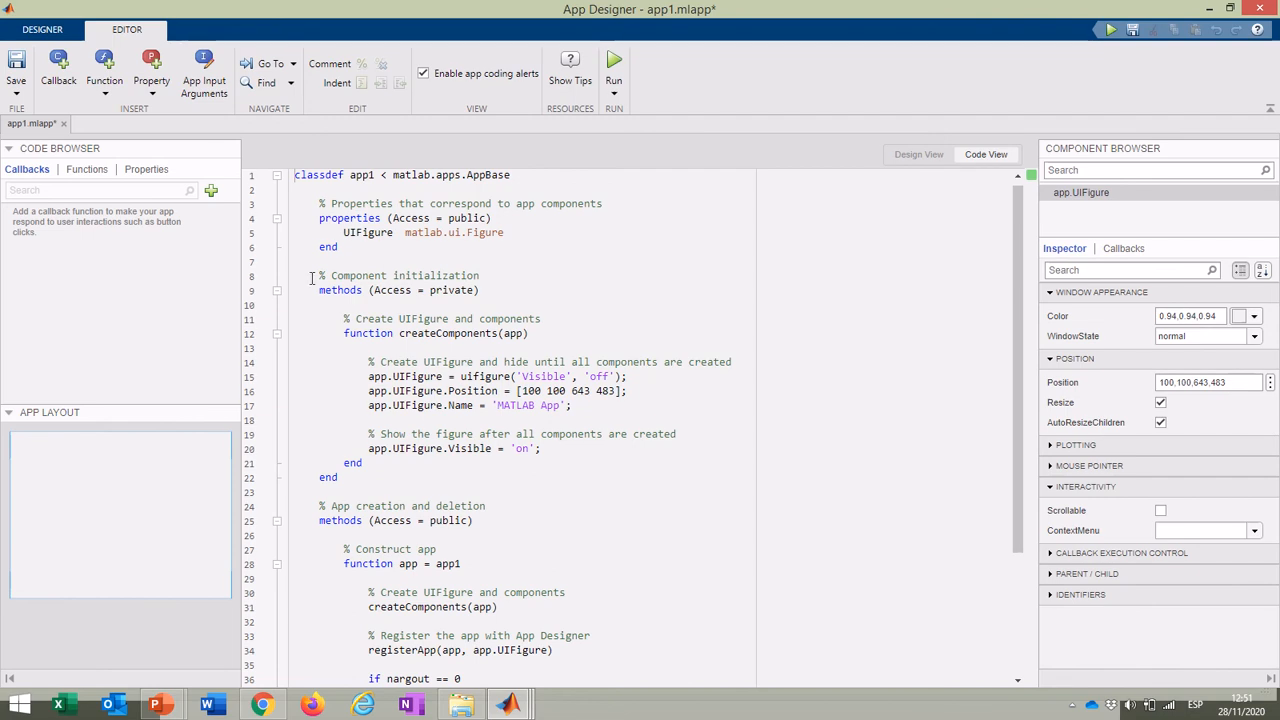
pyautogui.click(277, 290)
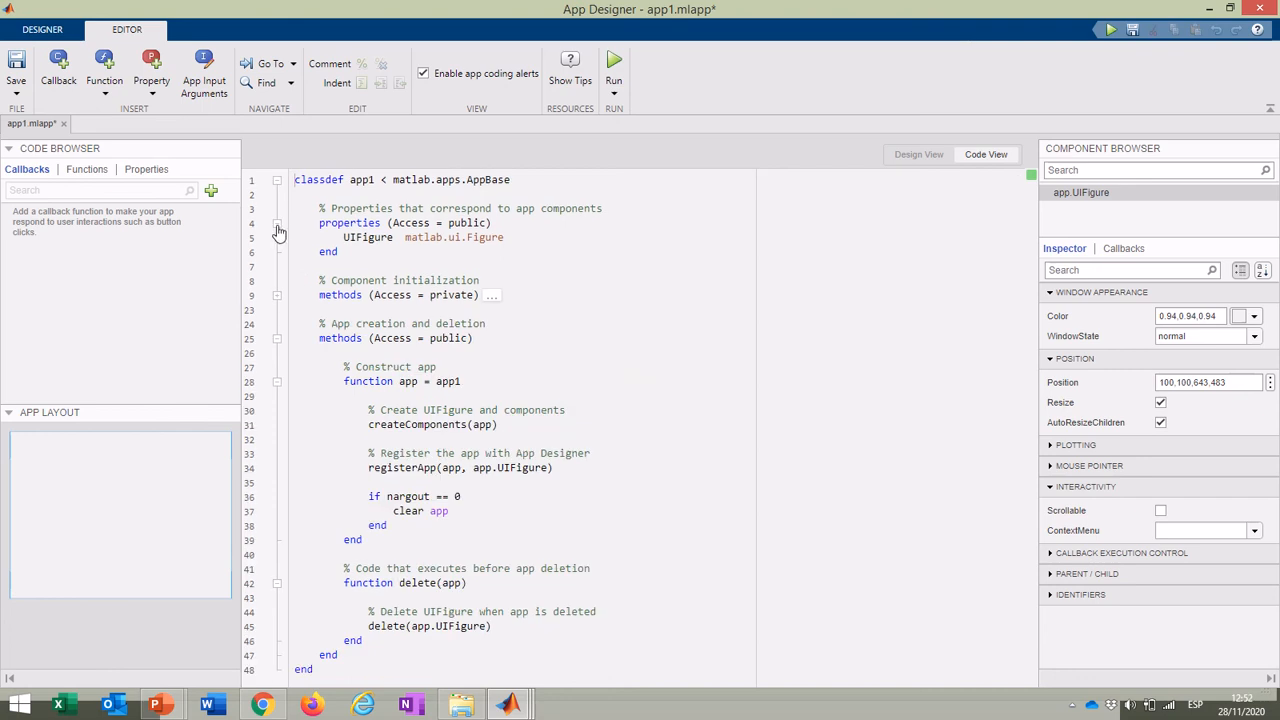
pyautogui.click(277, 223)
pyautogui.click(277, 309)
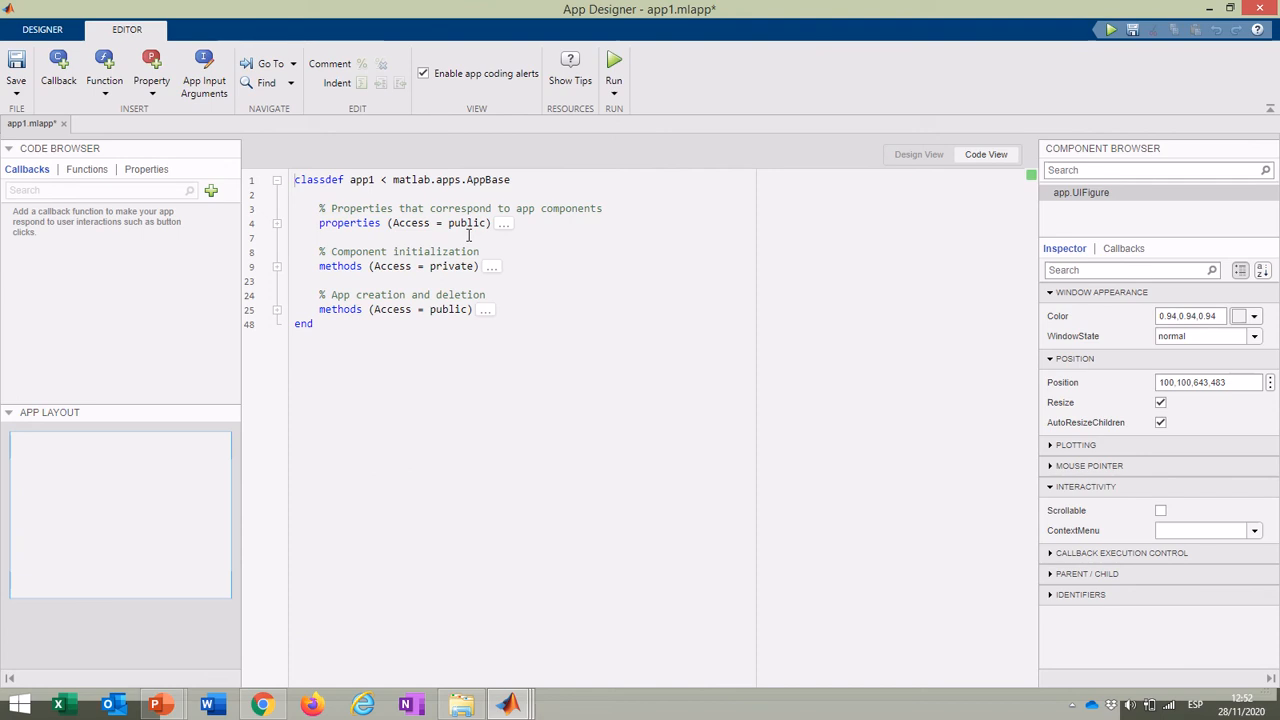
pyautogui.click(278, 268)
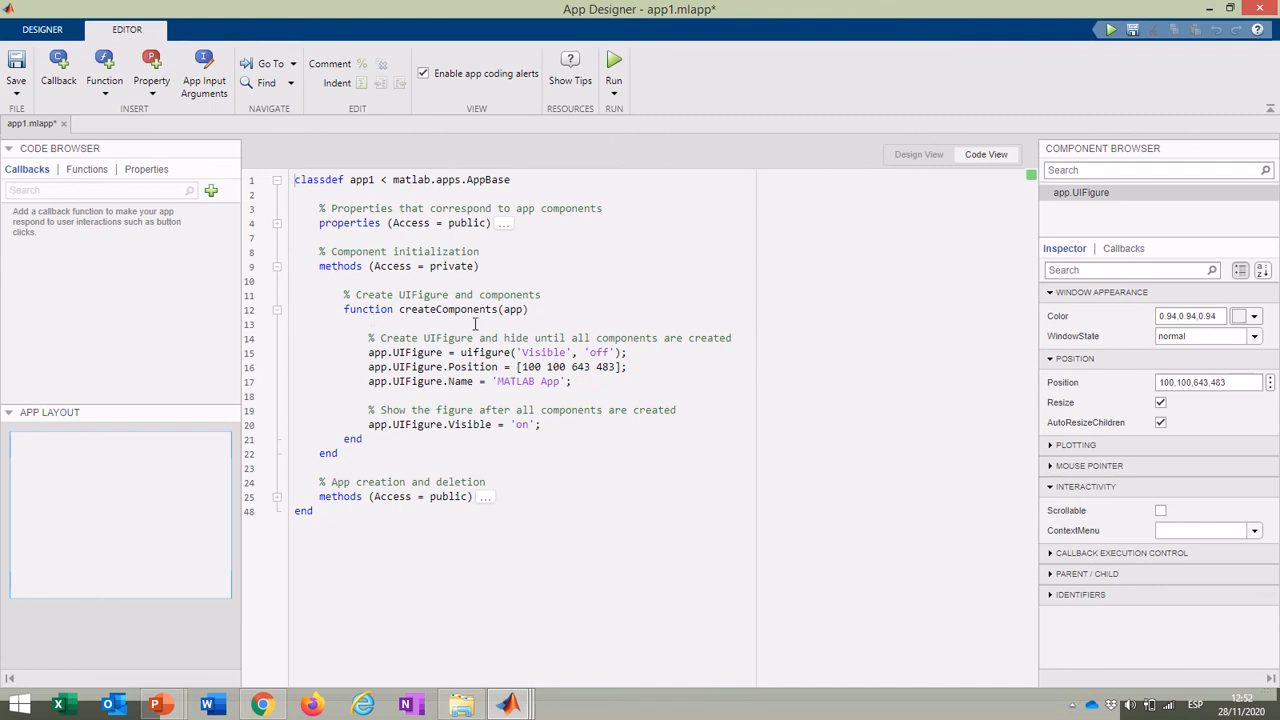
pyautogui.click(277, 497)
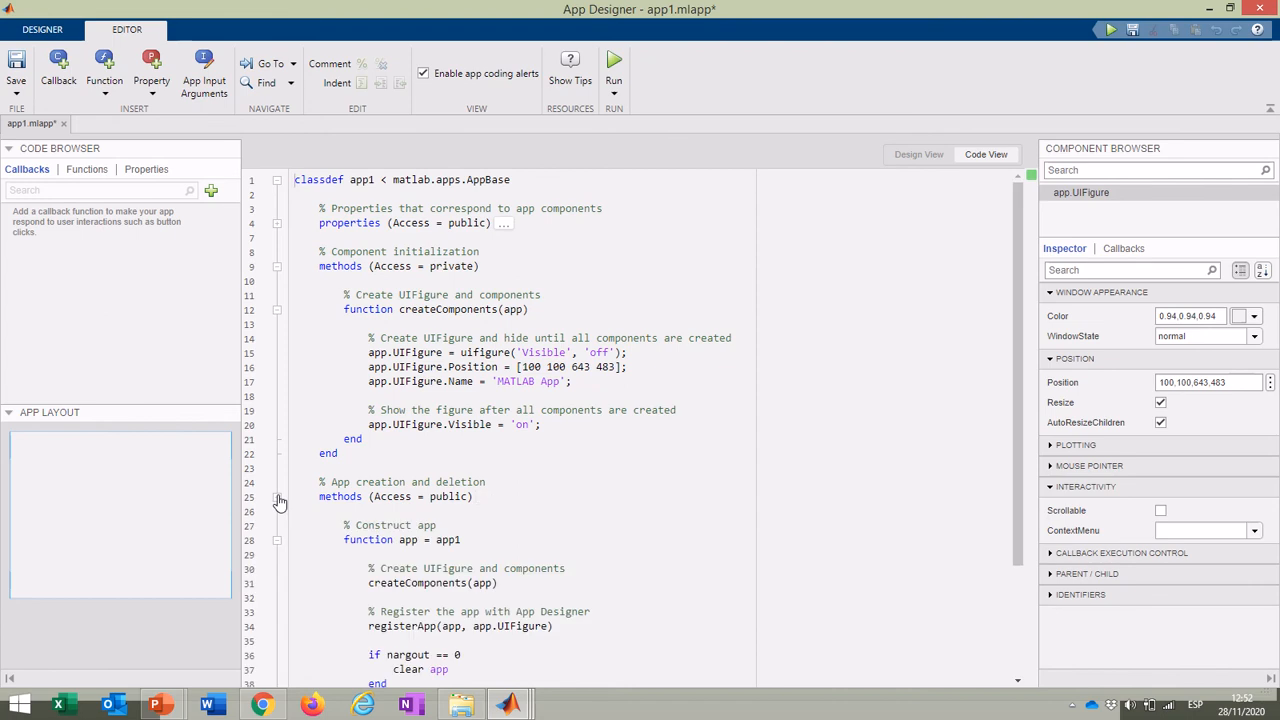
pyautogui.scroll(-3, 353, 505)
pyautogui.scroll(3, 405, 345)
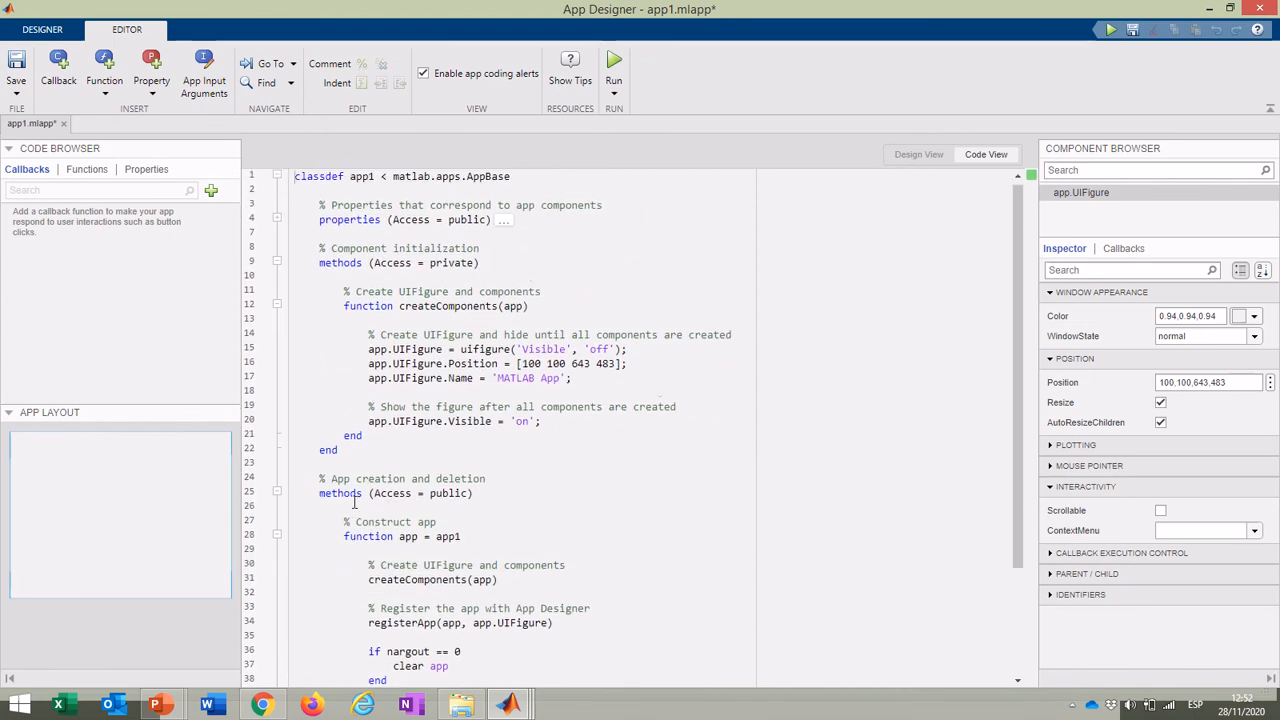
pyautogui.scroll(-4, 405, 345)
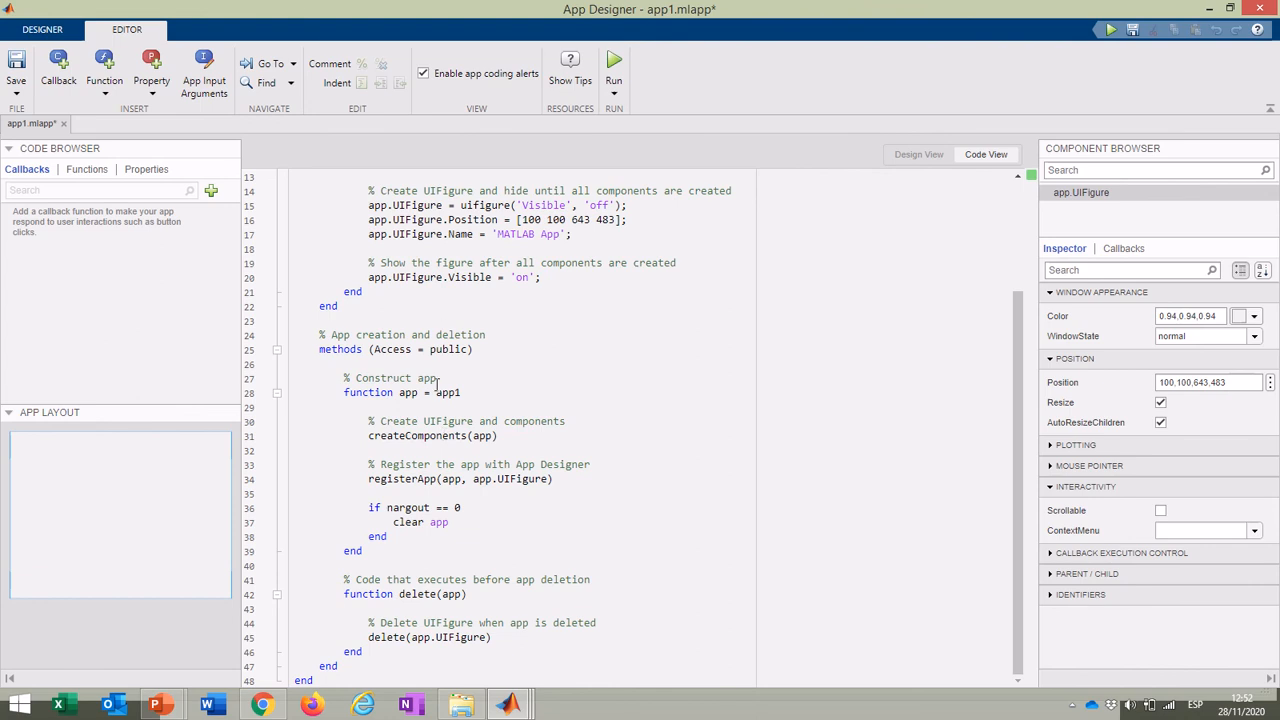
pyautogui.scroll(4, 438, 478)
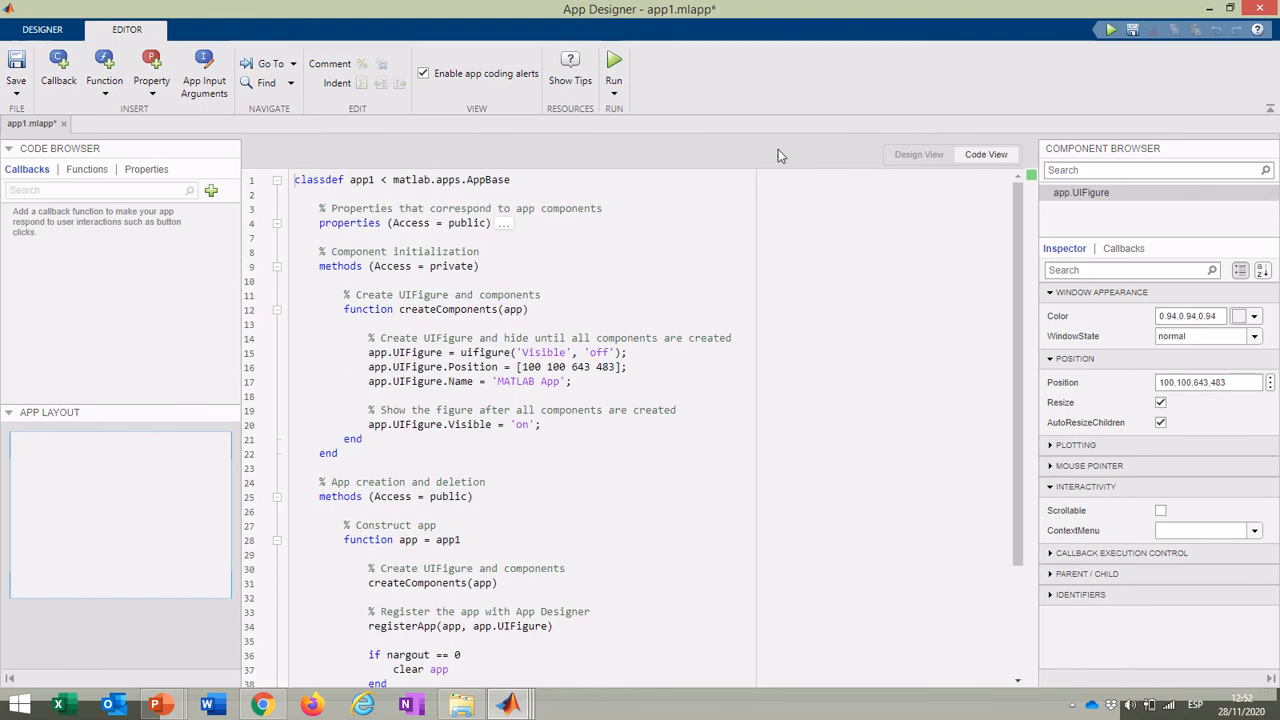
# Step: Run the app from its design view and enter app_capsula6 as the name for saving it
pyautogui.click(916, 157)
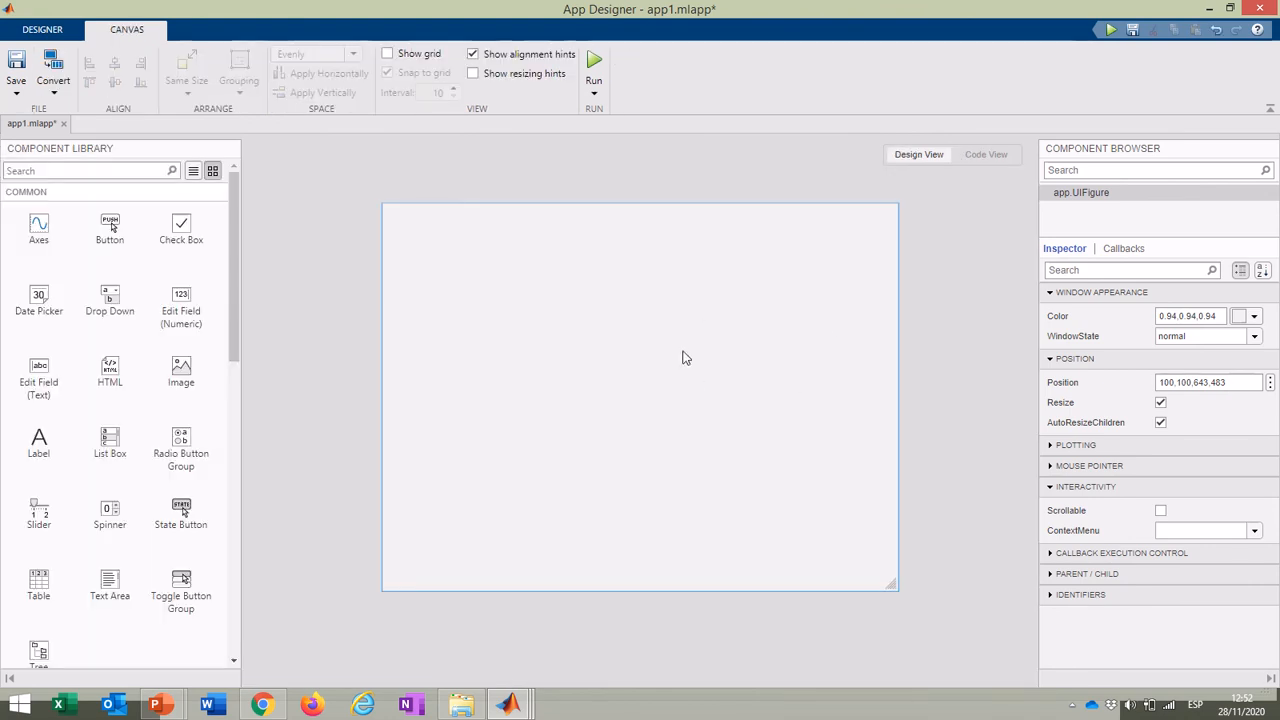
pyautogui.click(594, 60)
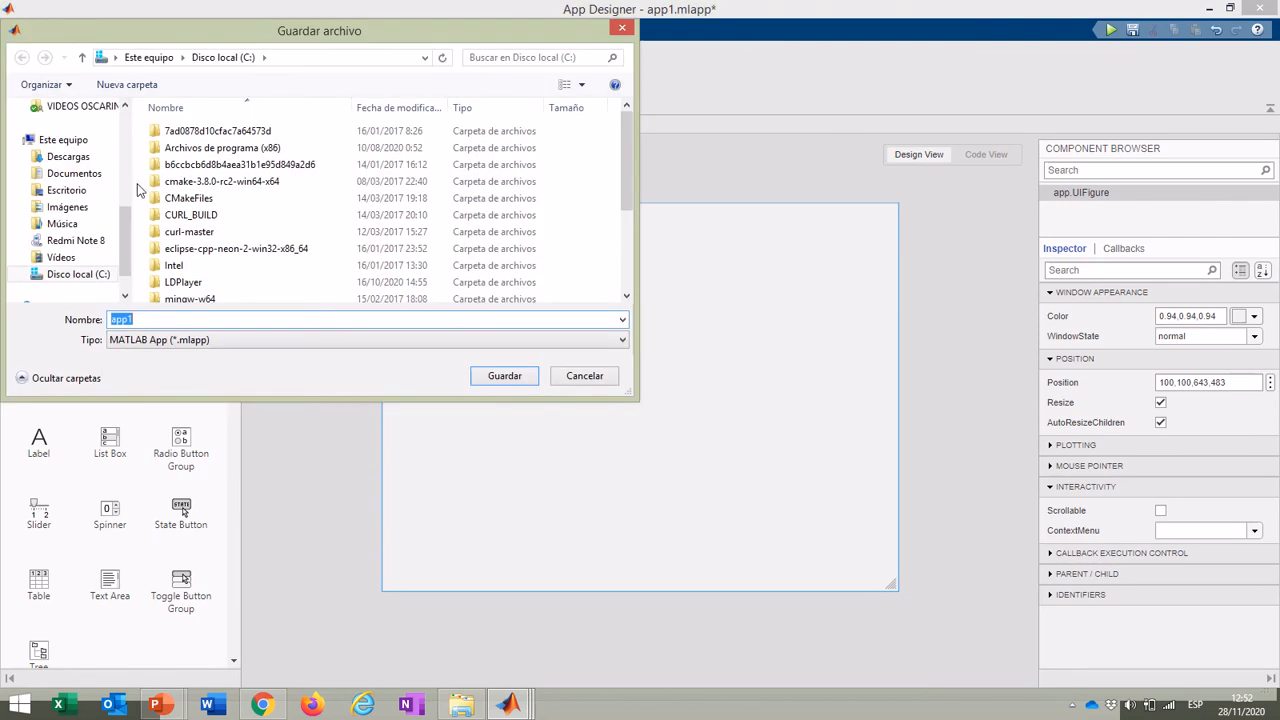
pyautogui.click(153, 318)
pyautogui.scroll(5, 63, 248)
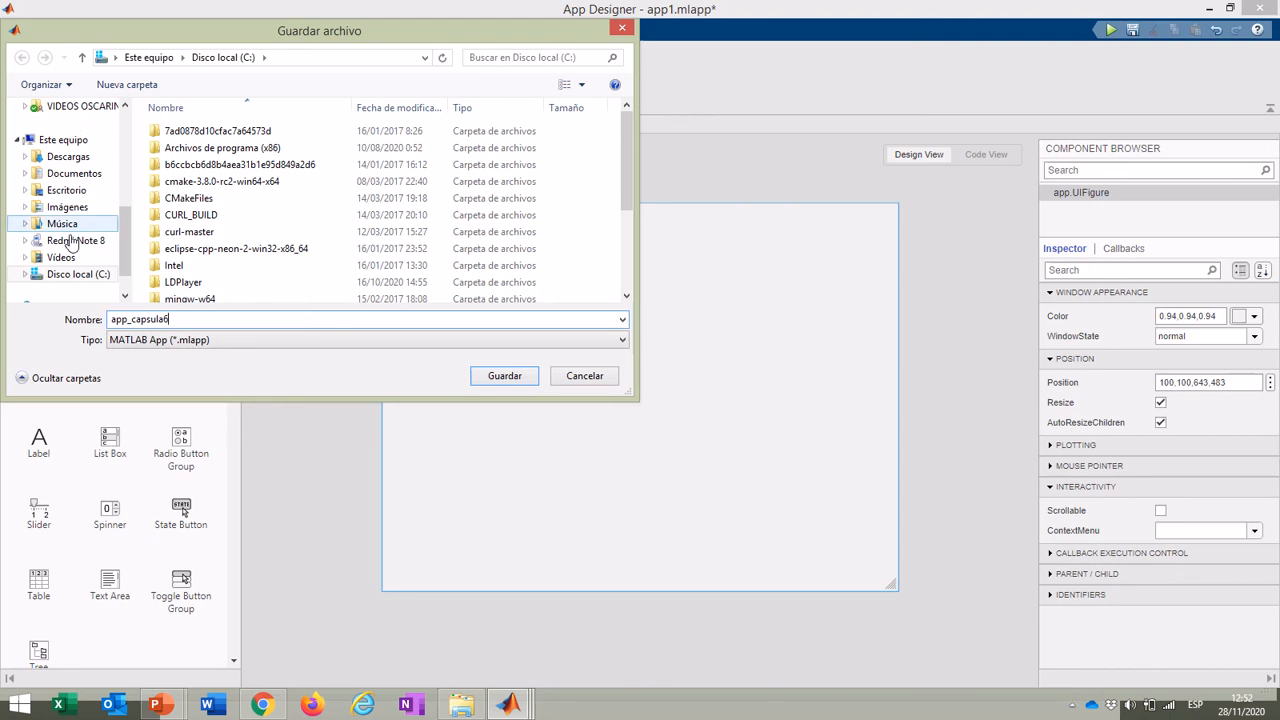
pyautogui.scroll(-4, 68, 236)
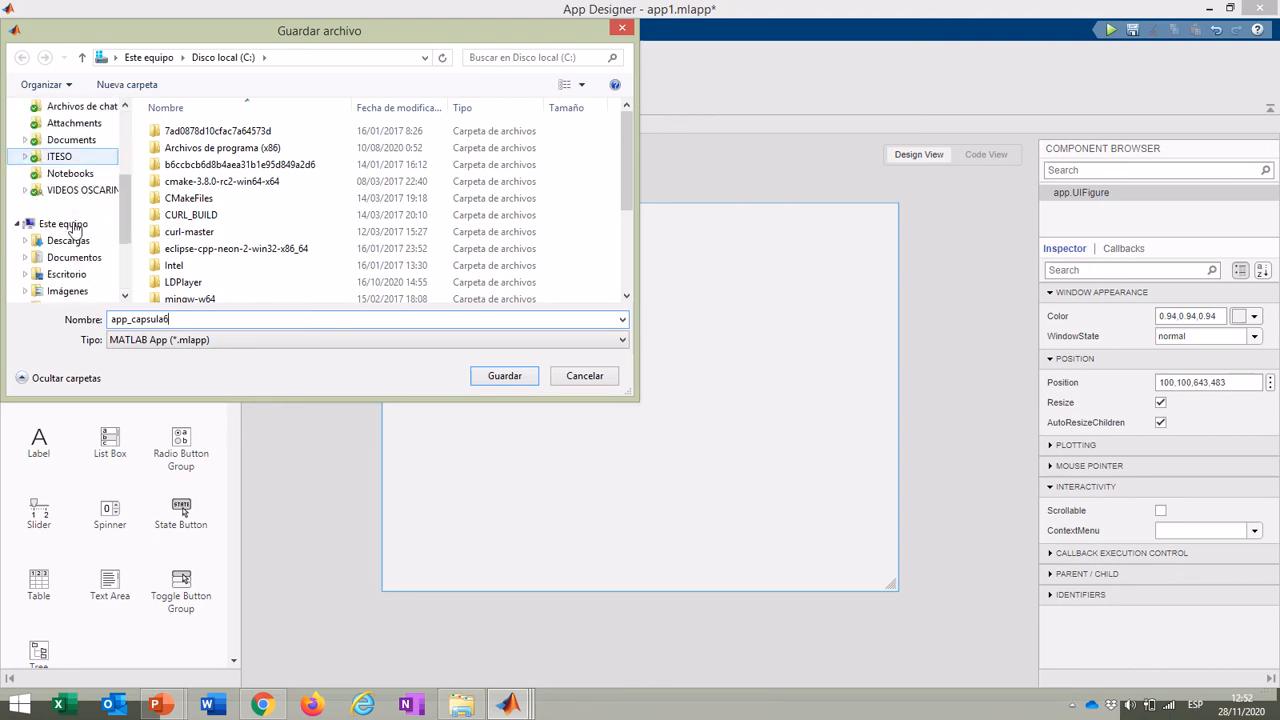
# Step: Choose the CÁPSULA 7_APP DESIGNER & SIMULINK folder as the save location, within CÁPSULAS INFORMATIVAS of the INSTRUMENTACIÓN ELECTRÓNICA_O2020 course
pyautogui.click(60, 157)
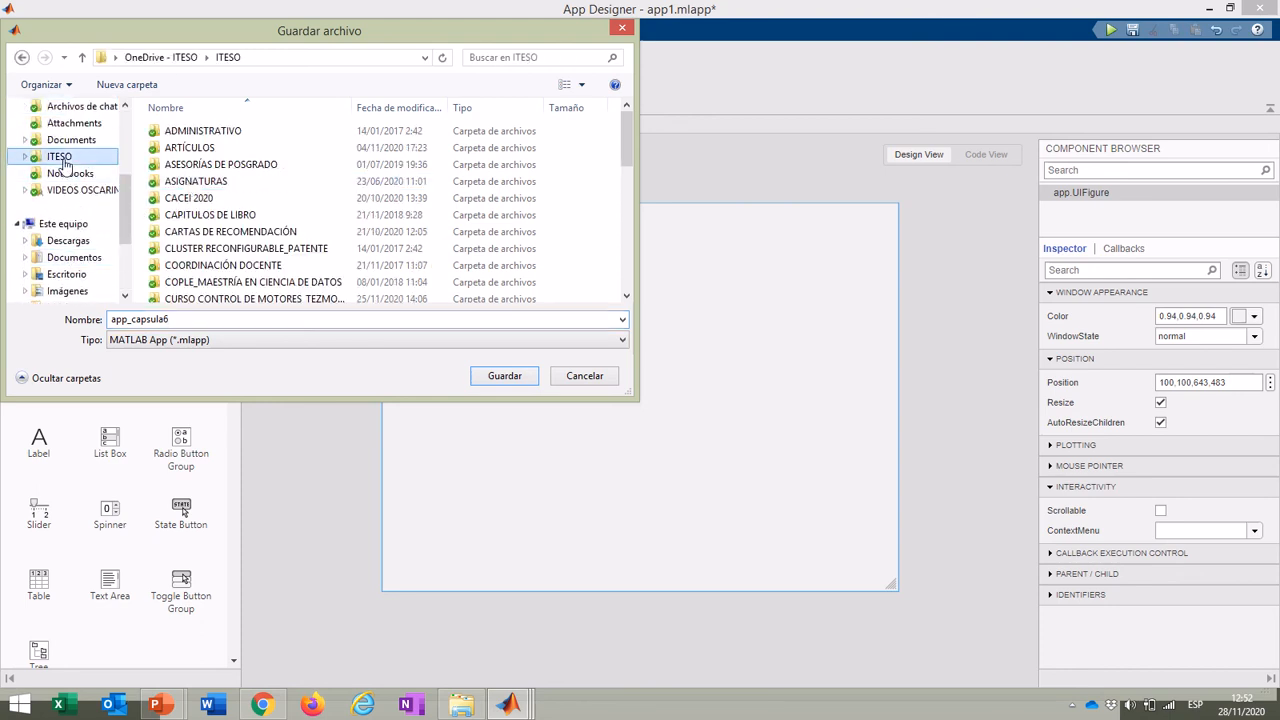
pyautogui.doubleClick(195, 181)
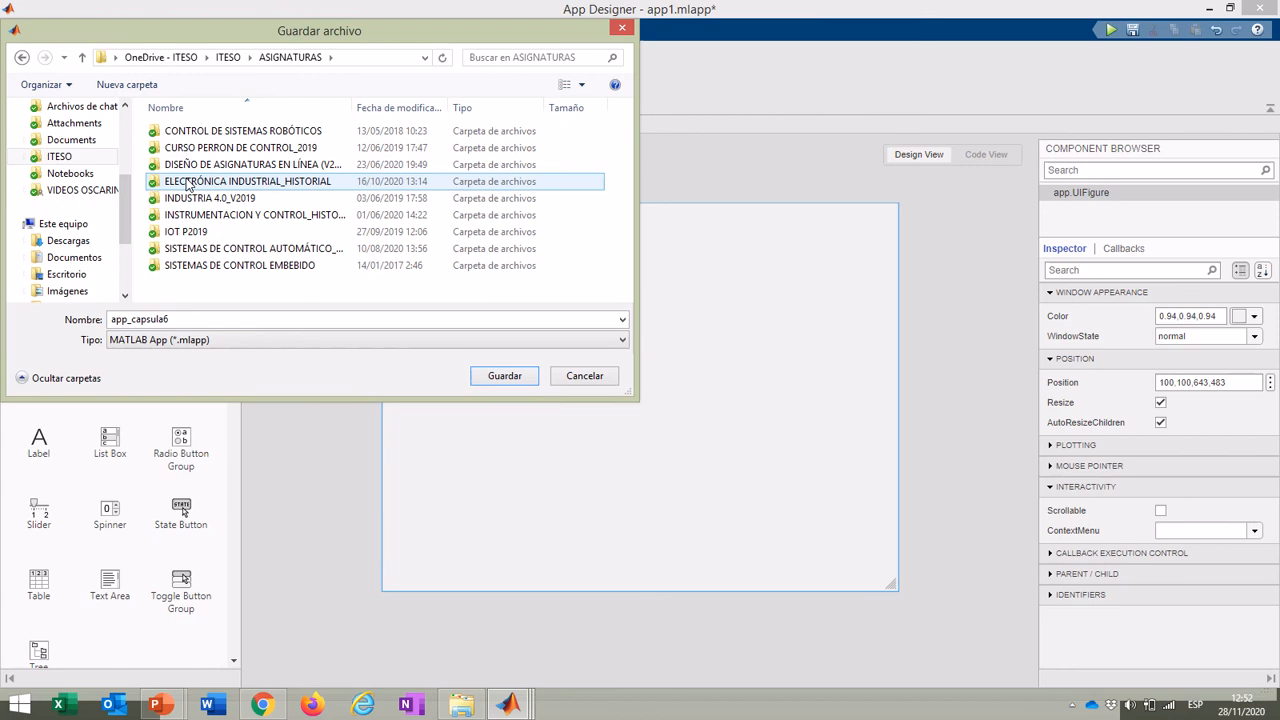
pyautogui.doubleClick(224, 215)
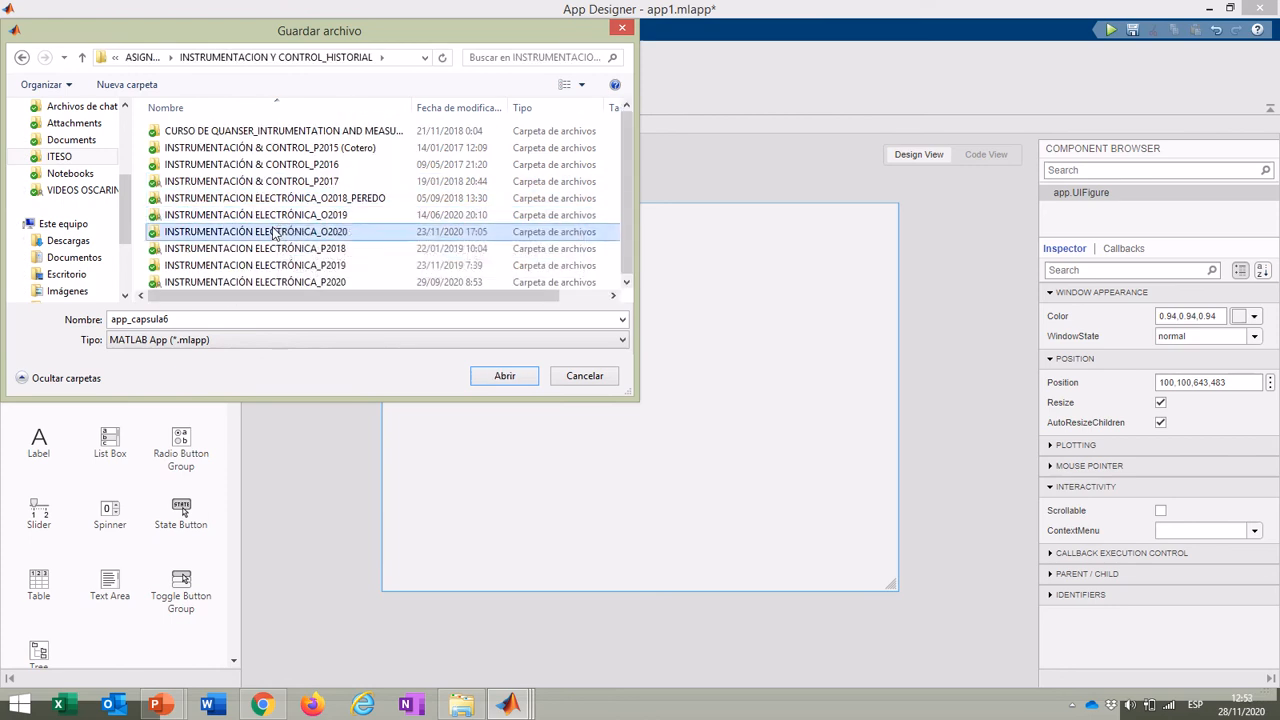
pyautogui.doubleClick(258, 231)
pyautogui.doubleClick(229, 148)
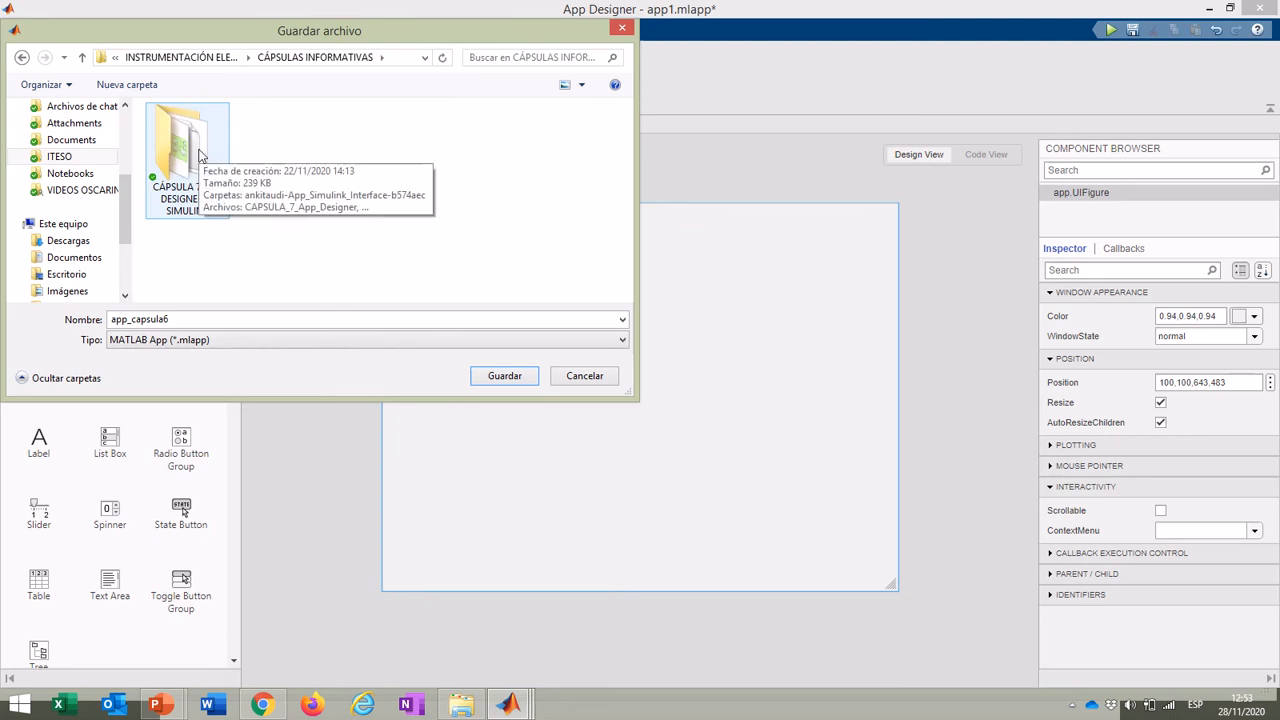
pyautogui.doubleClick(200, 155)
# Step: Change the file name to app_capsula7, save the app and close its running window
pyautogui.click(200, 321)
pyautogui.click(200, 320)
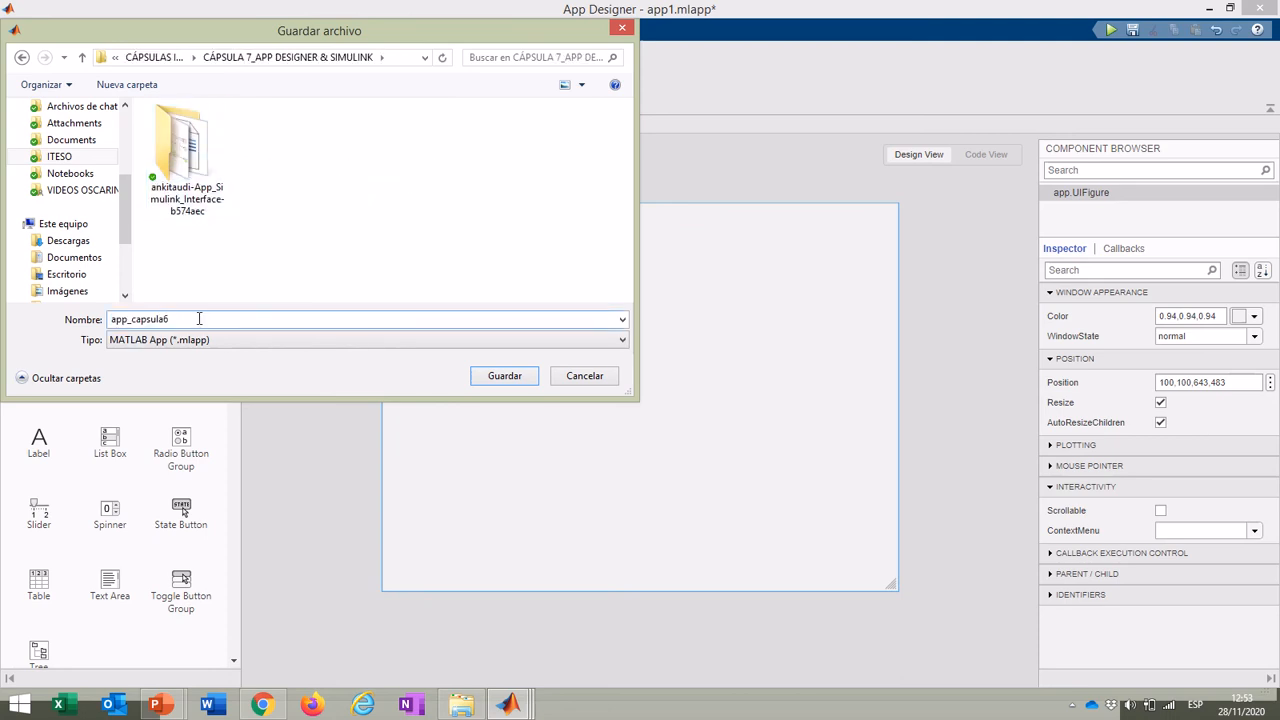
pyautogui.write('7')
pyautogui.click(503, 371)
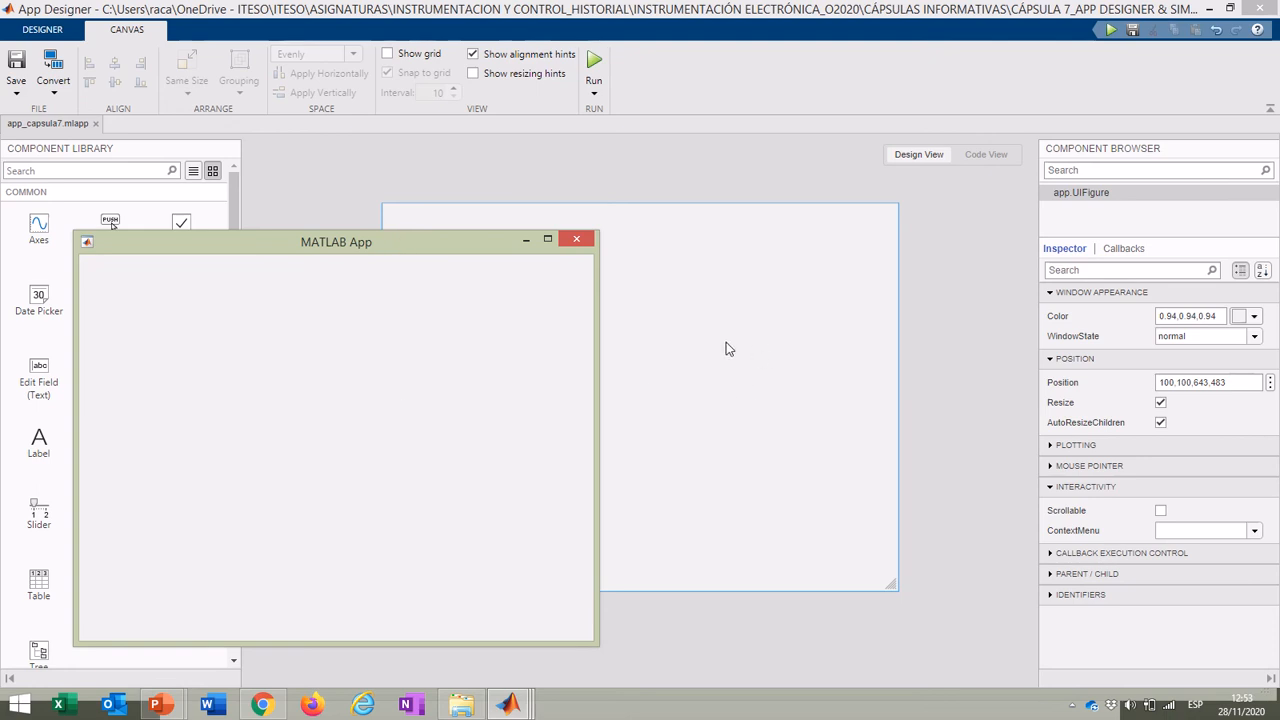
pyautogui.click(577, 240)
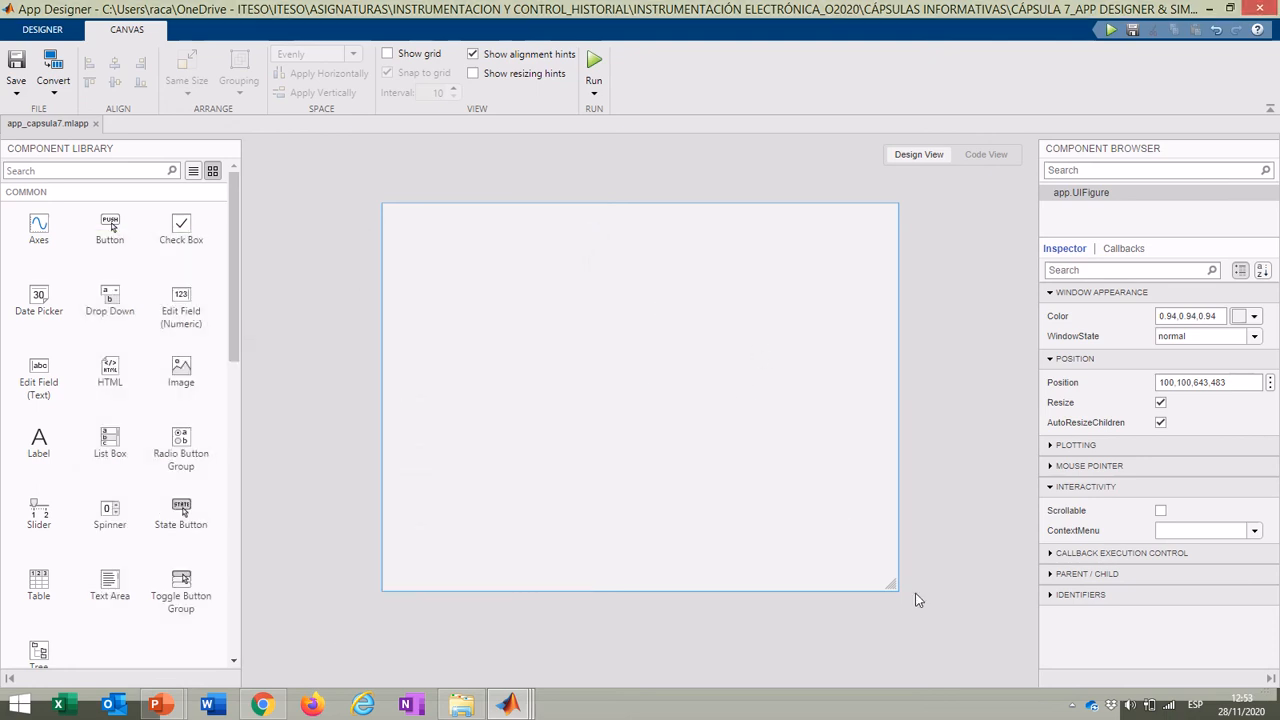
# Step: Shrink the canvas to about 286 by 218 pixels, then save and test-run the app at that size
pyautogui.moveTo(895, 587); pyautogui.dragTo(614, 380)
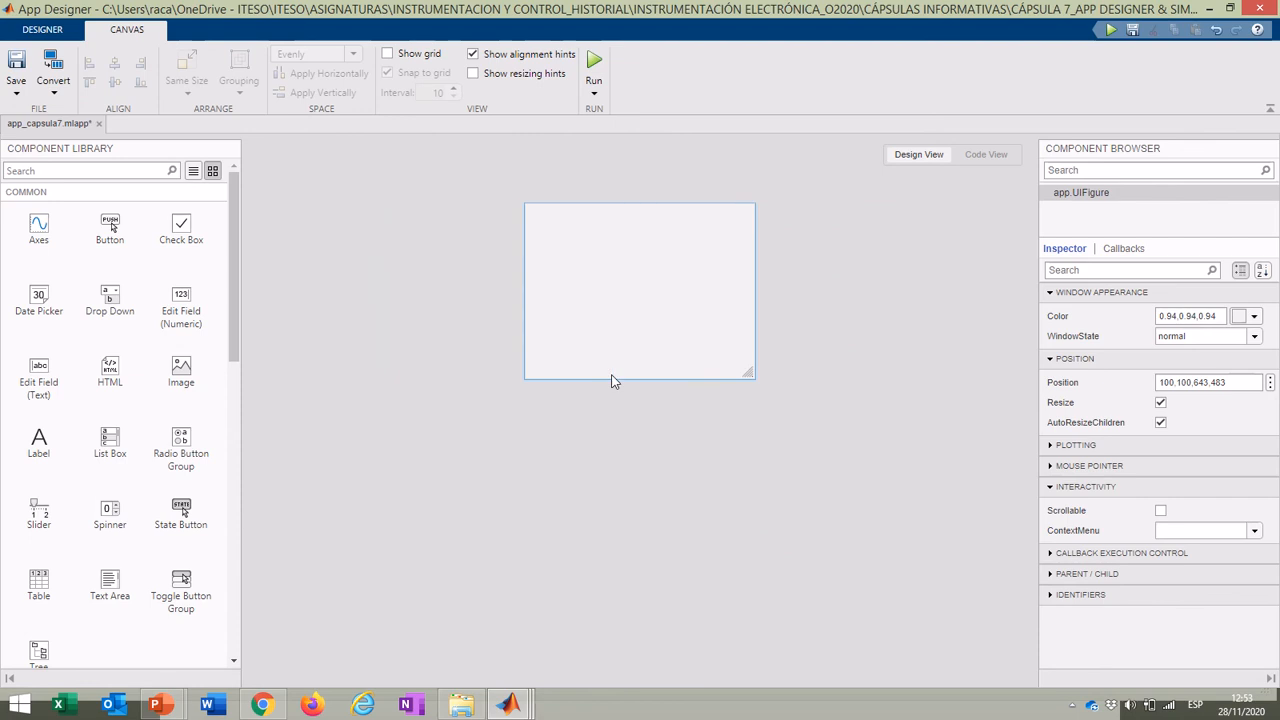
pyautogui.click(16, 64)
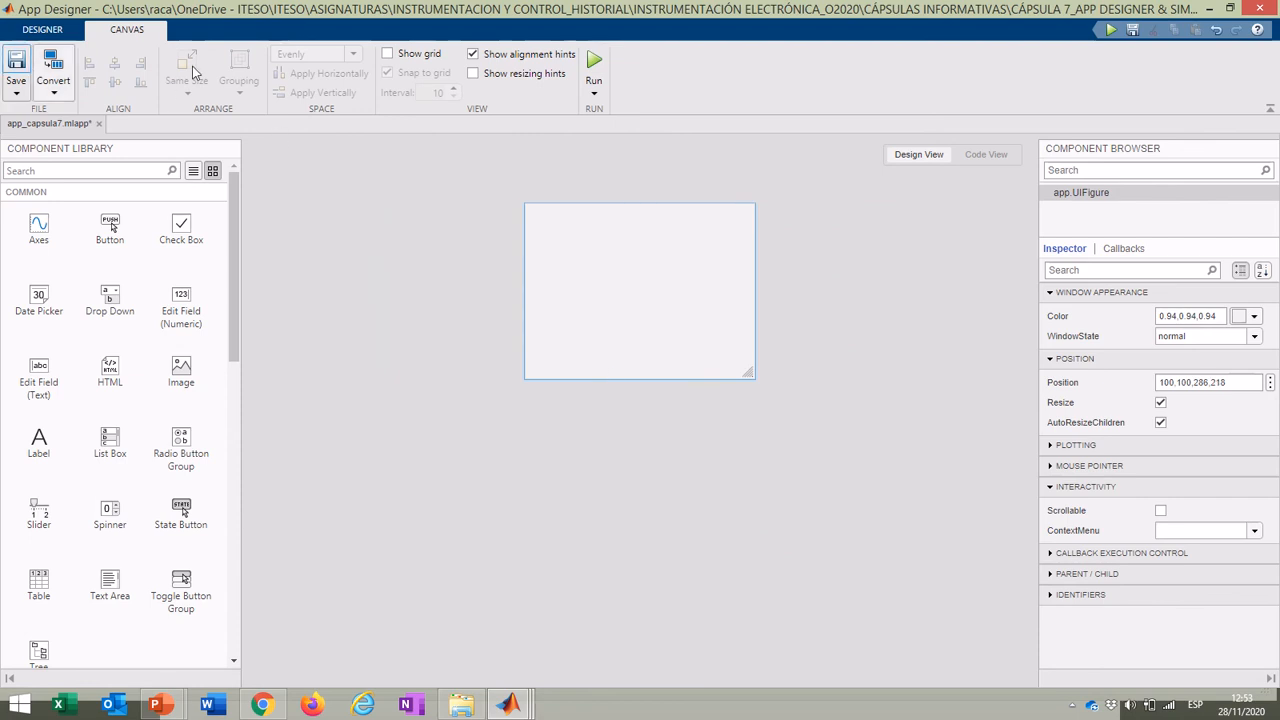
pyautogui.click(593, 60)
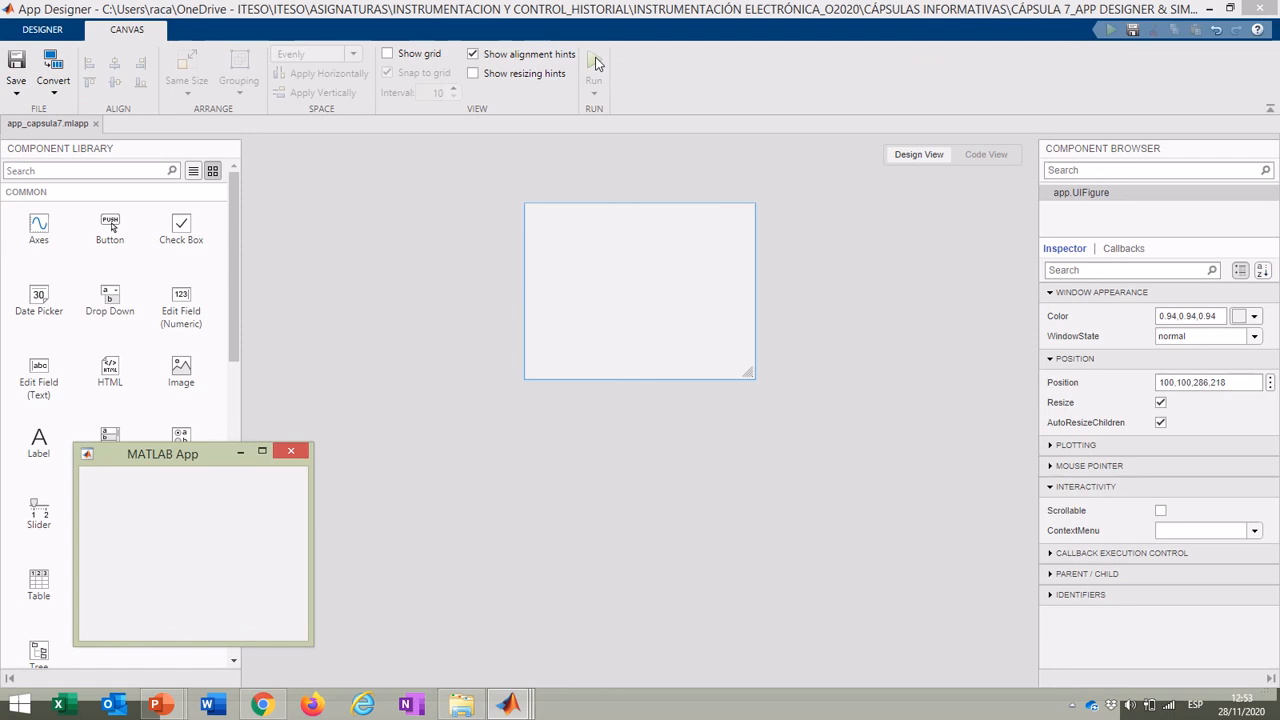
pyautogui.click(291, 452)
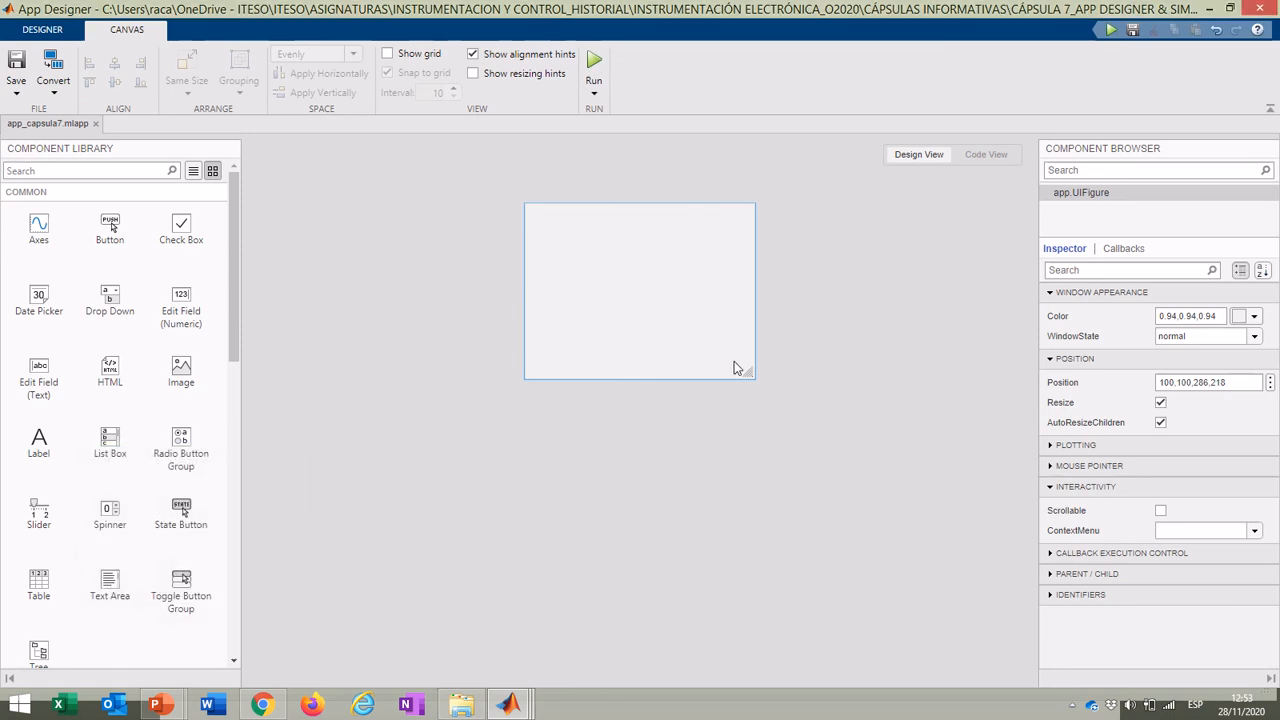
# Step: Enlarge the app canvas to about 598 by 547 pixels
pyautogui.moveTo(747, 370); pyautogui.dragTo(985, 621)
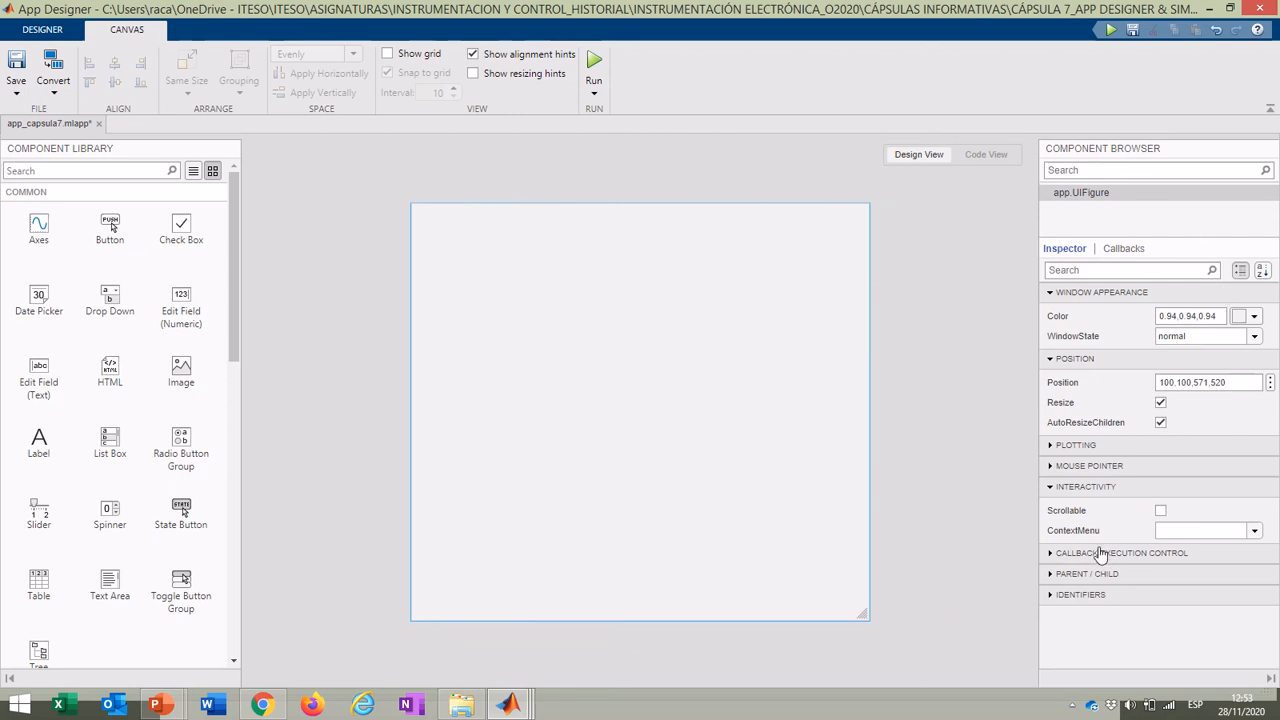
pyautogui.moveTo(866, 613); pyautogui.dragTo(888, 640)
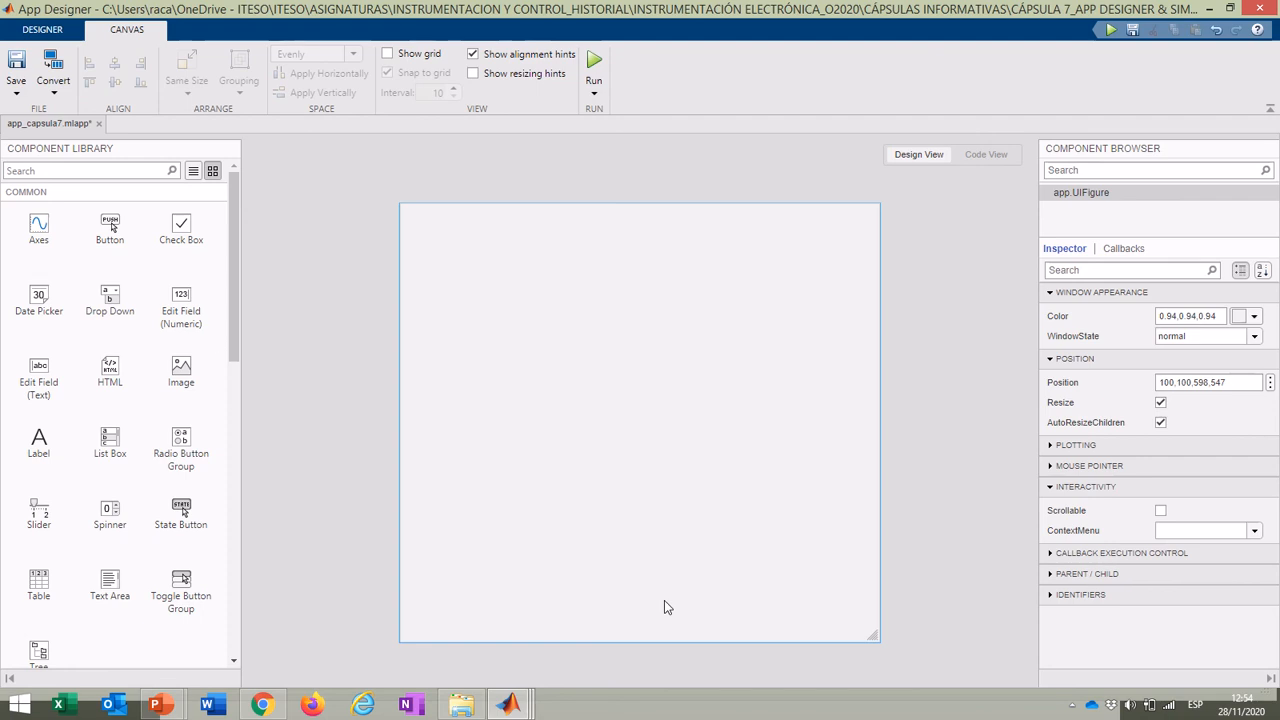
# Step: Set the app window's background color to white and test-run the app
pyautogui.click(1254, 317)
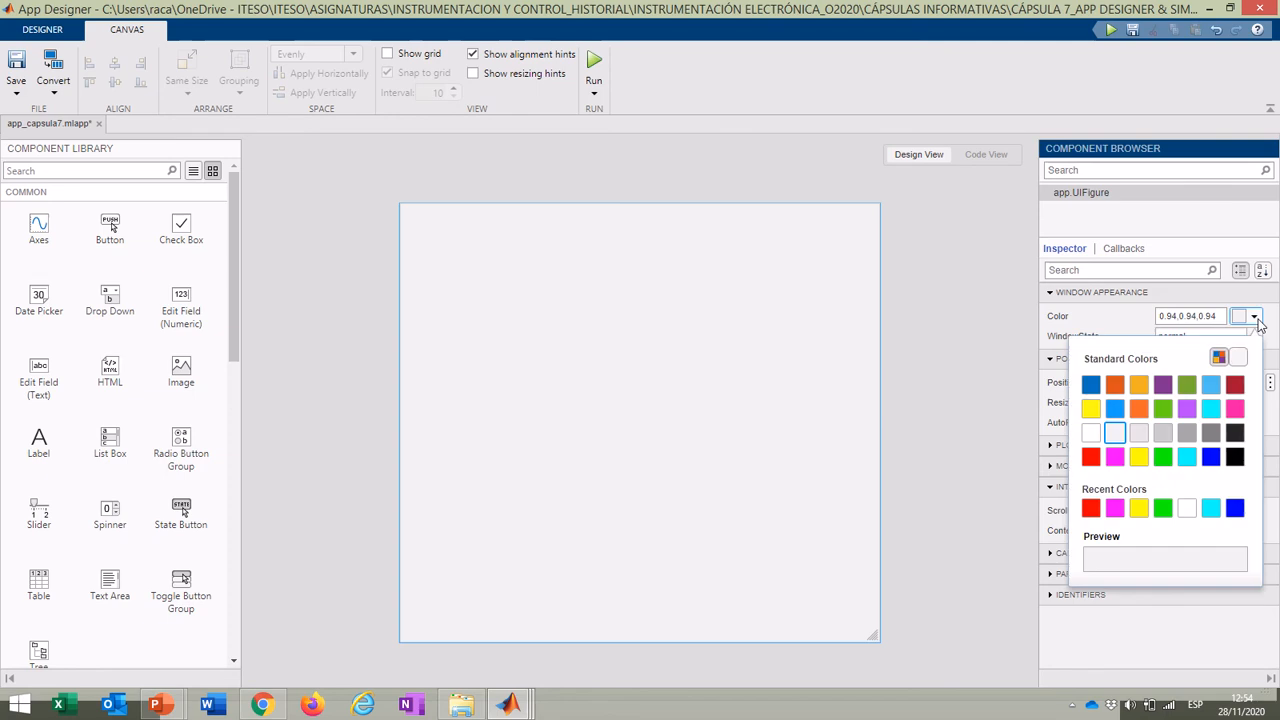
pyautogui.click(1091, 435)
pyautogui.click(788, 437)
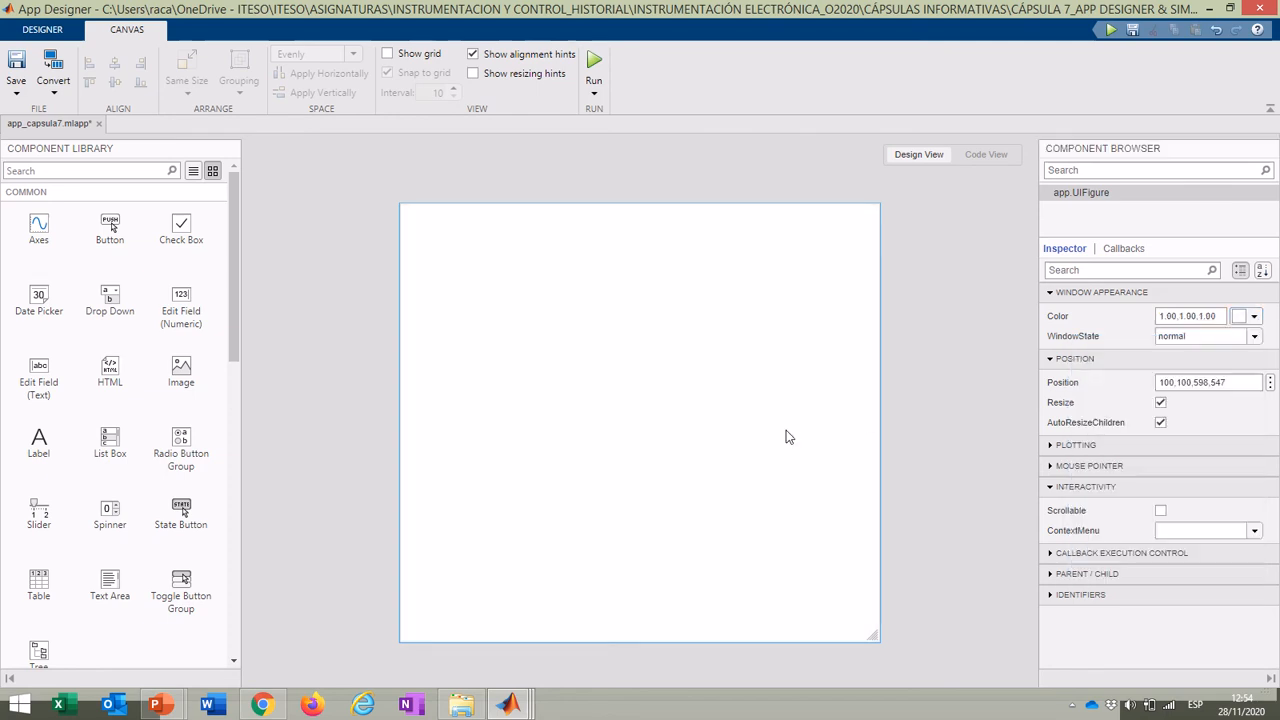
pyautogui.click(595, 62)
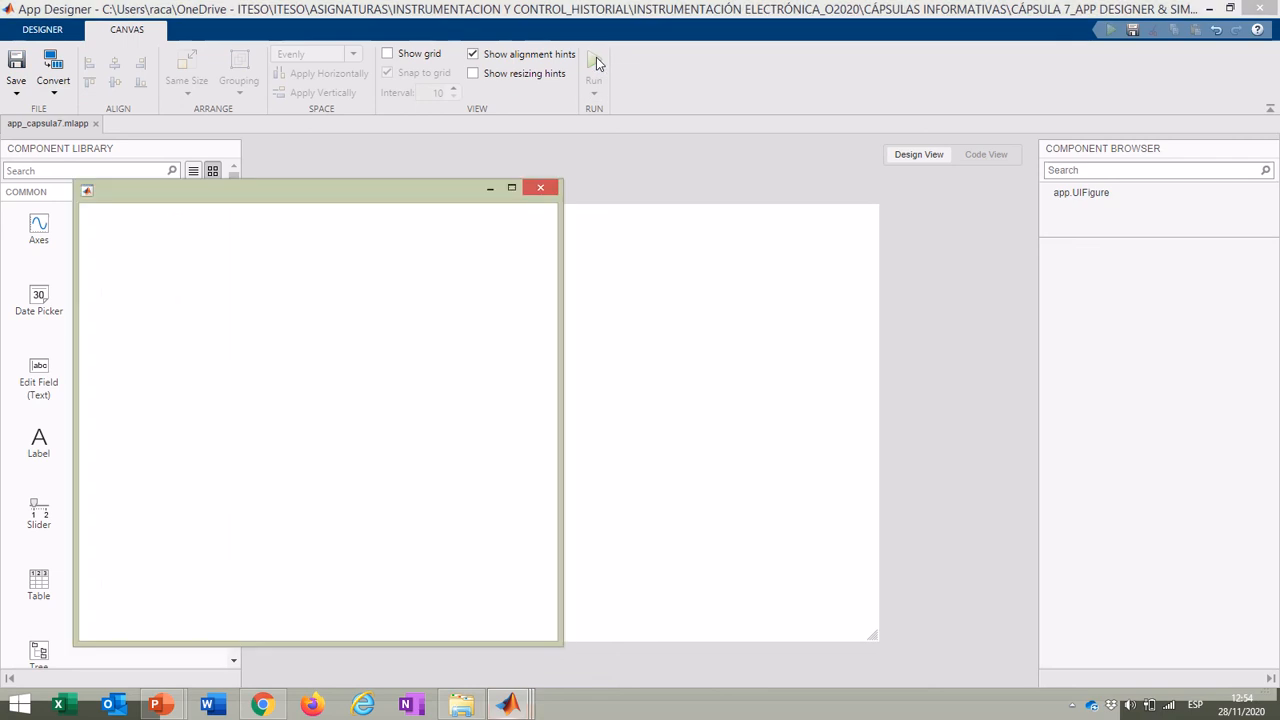
pyautogui.click(540, 190)
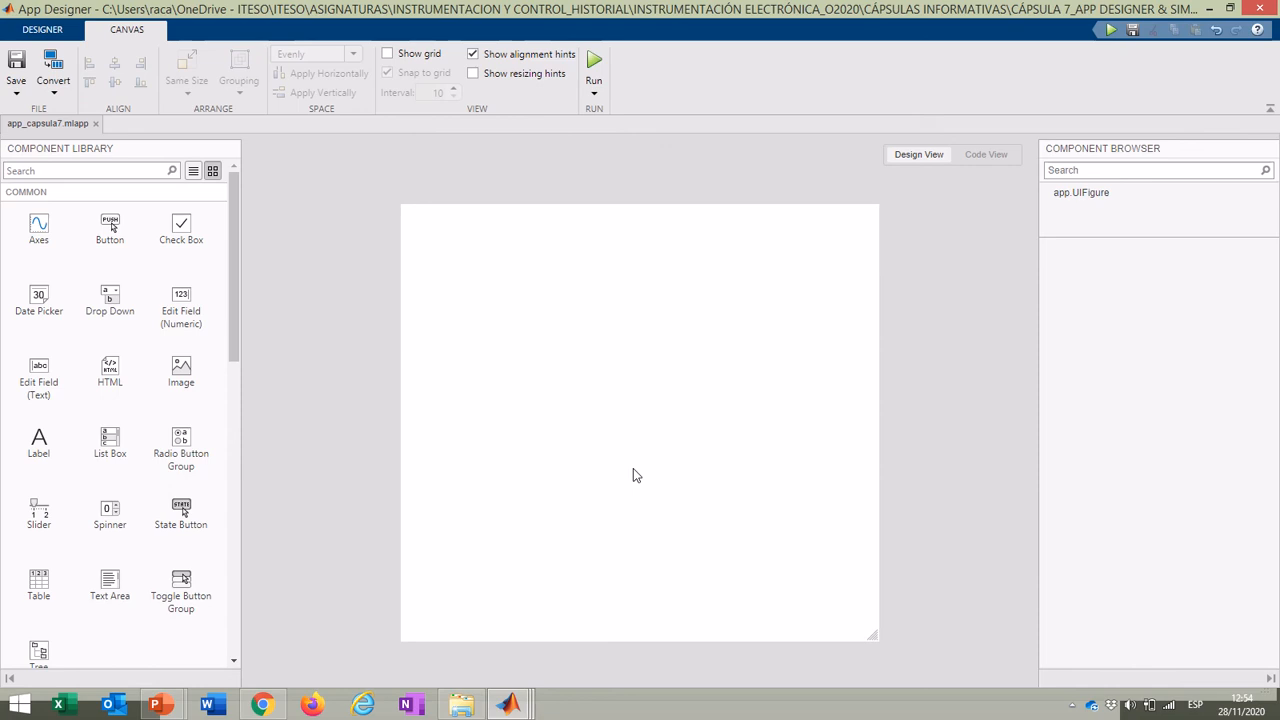
# Step: Examine the available components in the library, from the common controls to the containers, figure tools, instrumentation and aerospace groups
pyautogui.scroll(-3, 120, 240)
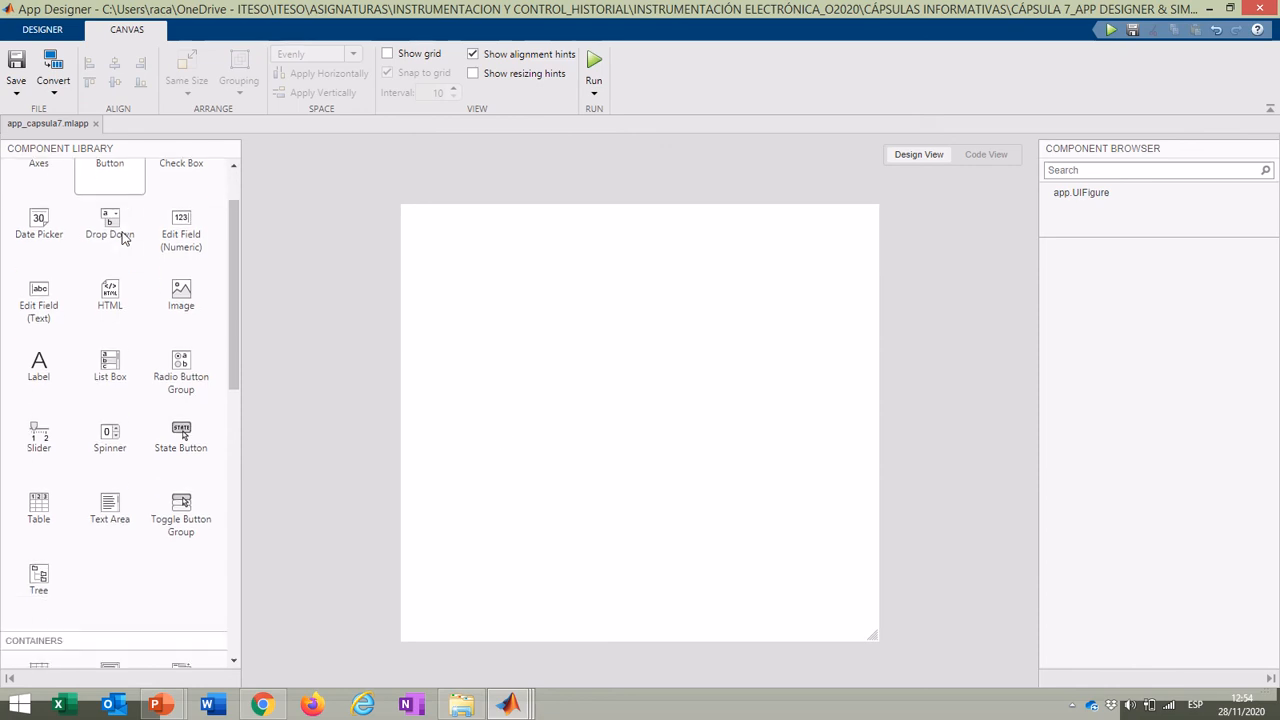
pyautogui.scroll(-2, 120, 237)
pyautogui.scroll(4, 120, 237)
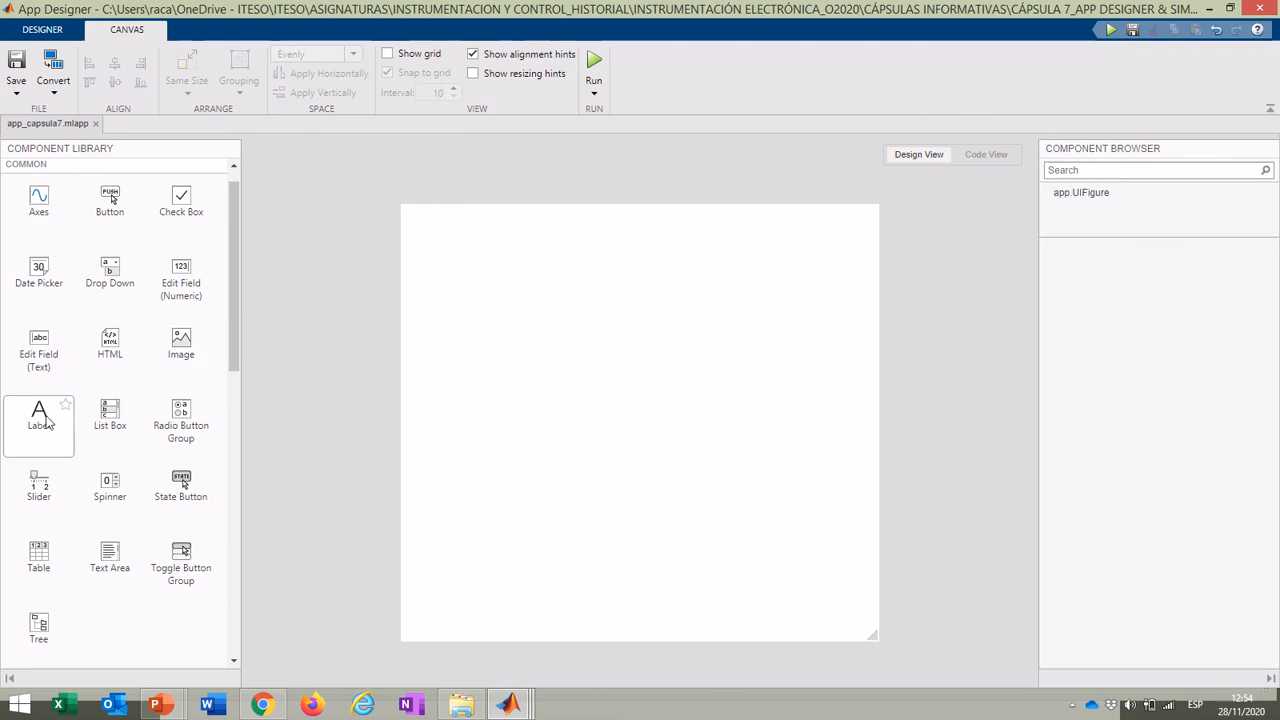
pyautogui.scroll(-1, 100, 455)
pyautogui.scroll(-1, 100, 457)
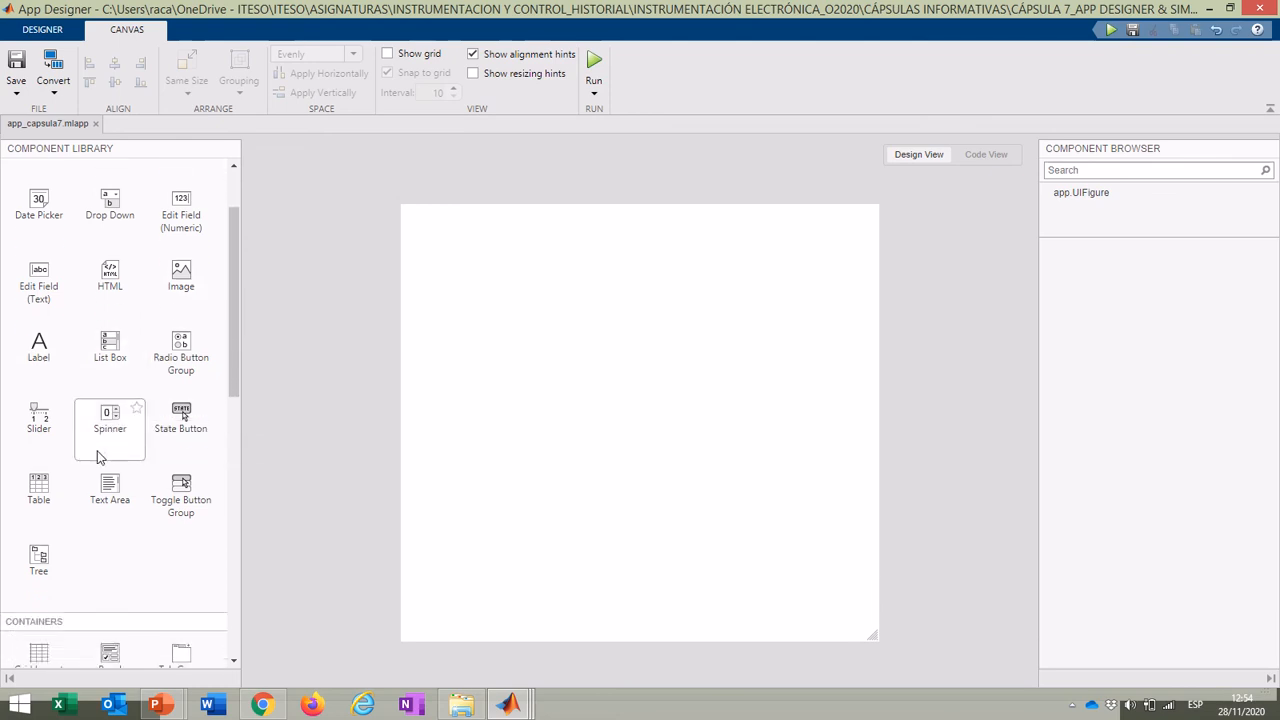
pyautogui.scroll(-1, 155, 505)
pyautogui.scroll(-1, 150, 500)
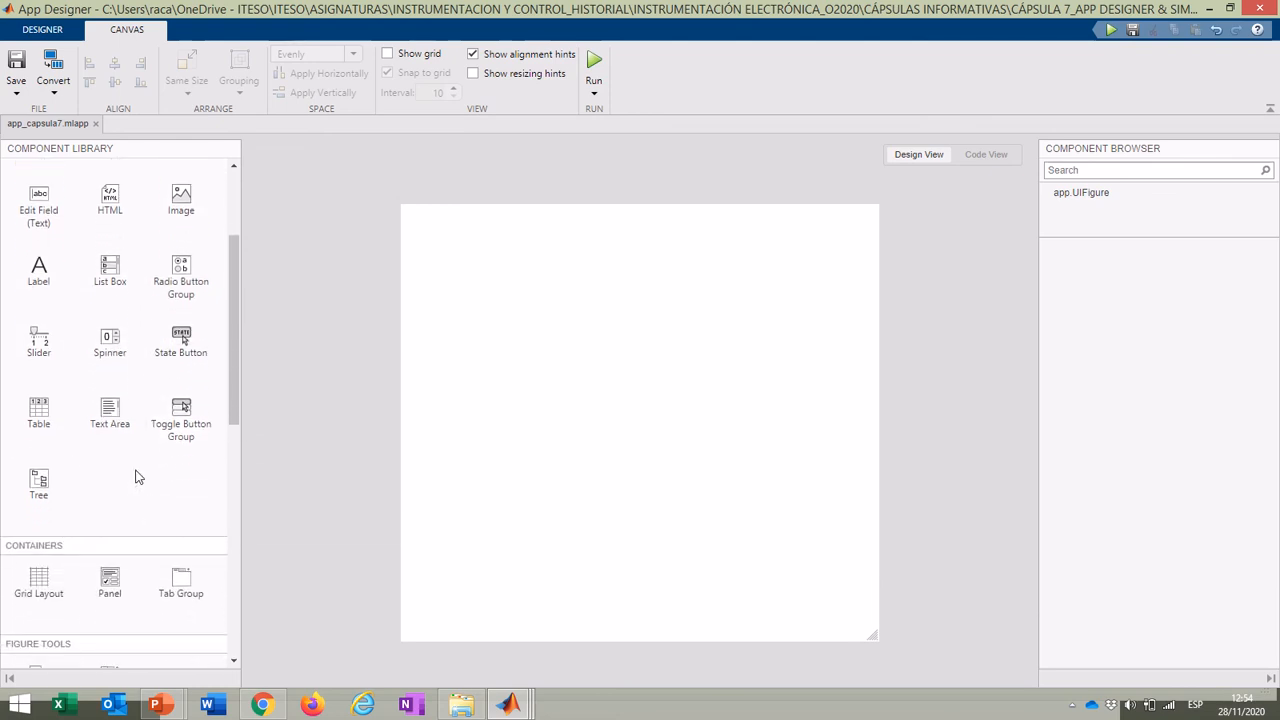
pyautogui.scroll(-1, 121, 495)
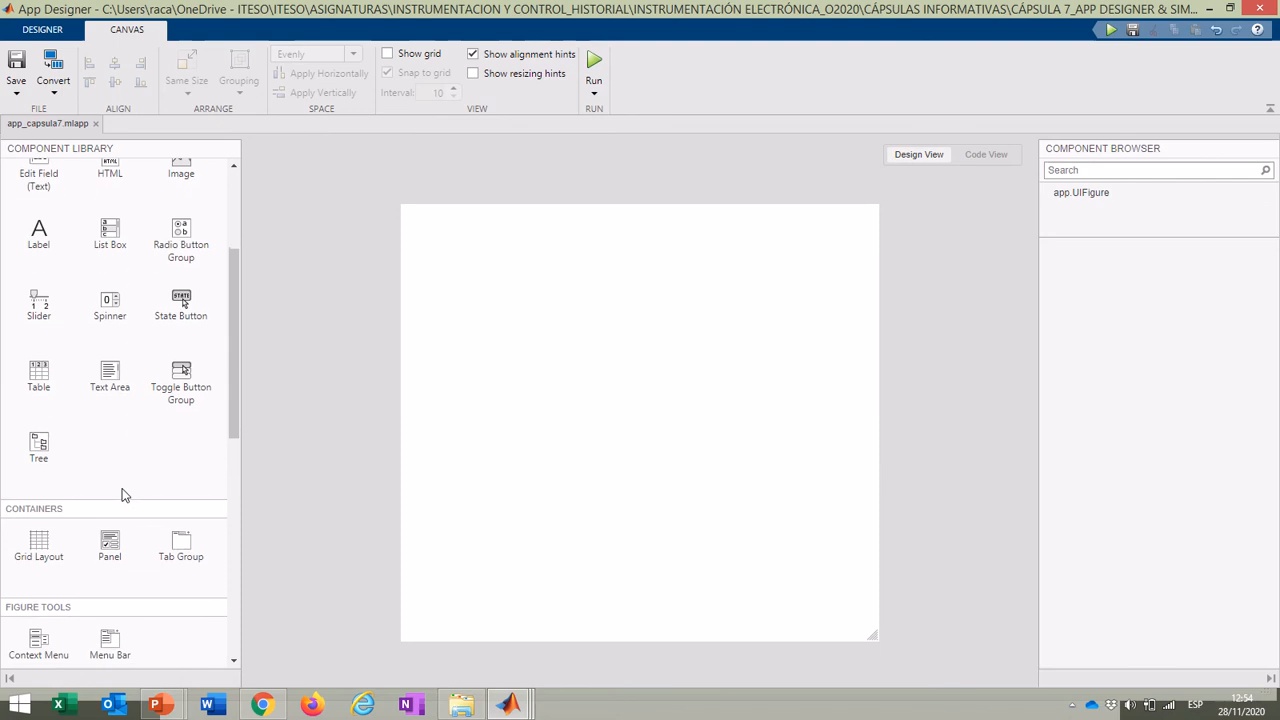
pyautogui.scroll(-3, 113, 464)
pyautogui.scroll(-4, 113, 464)
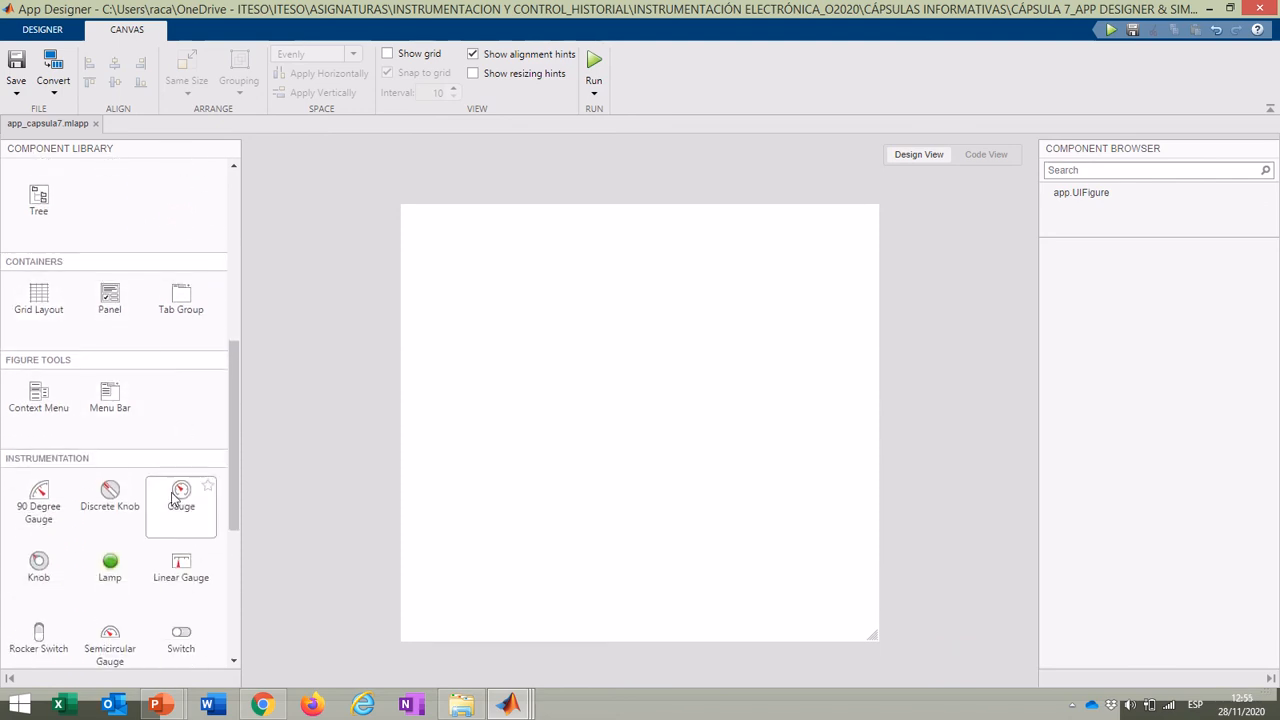
pyautogui.scroll(-6, 175, 490)
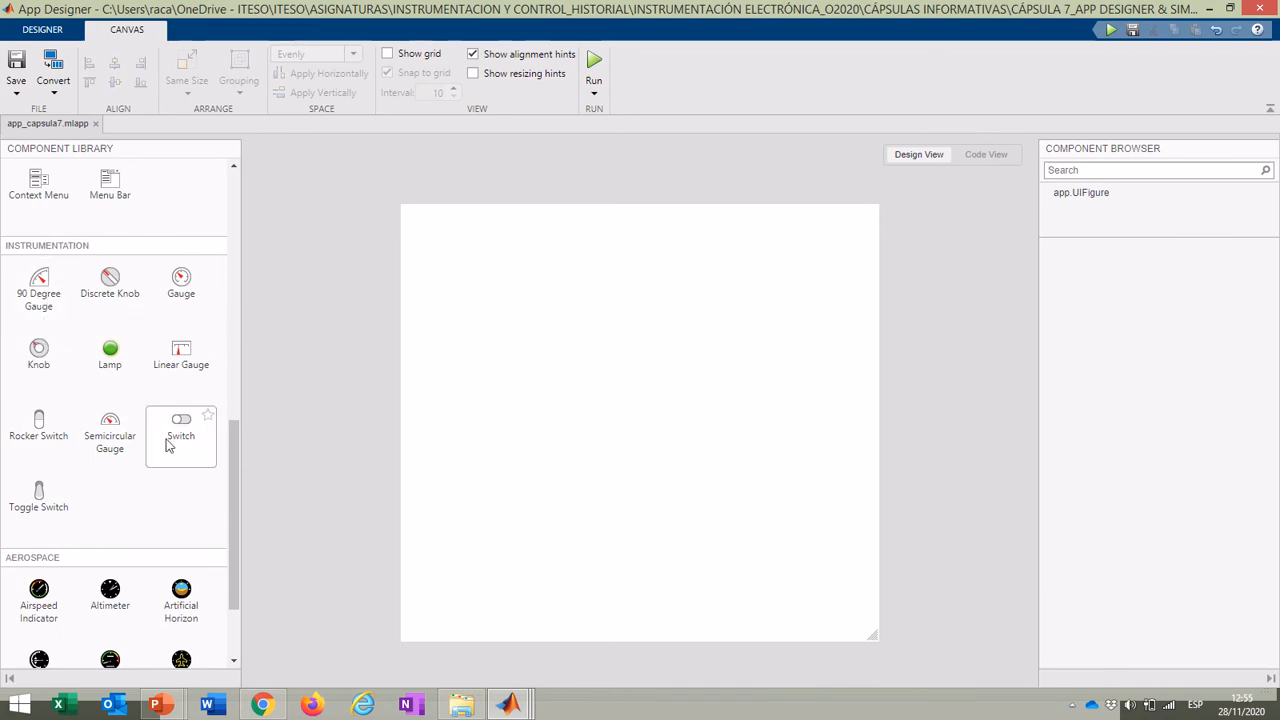
pyautogui.scroll(-2, 166, 491)
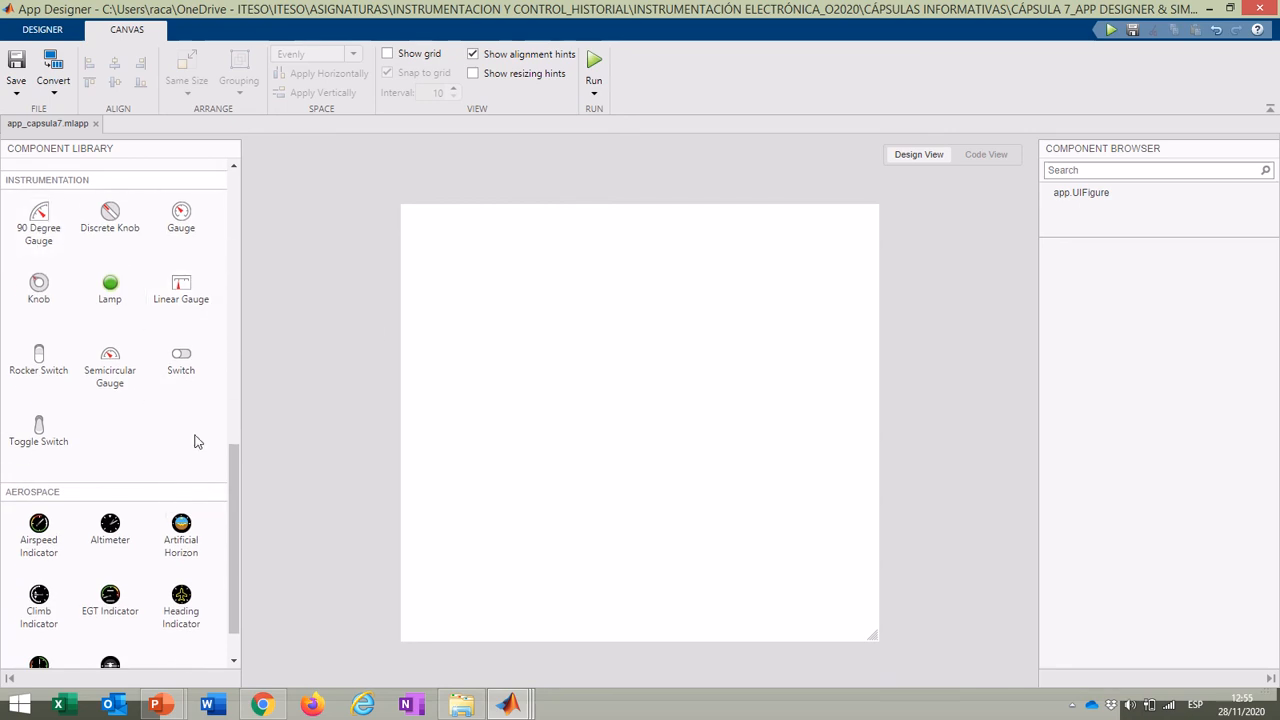
pyautogui.scroll(-1, 196, 441)
pyautogui.scroll(10, 196, 441)
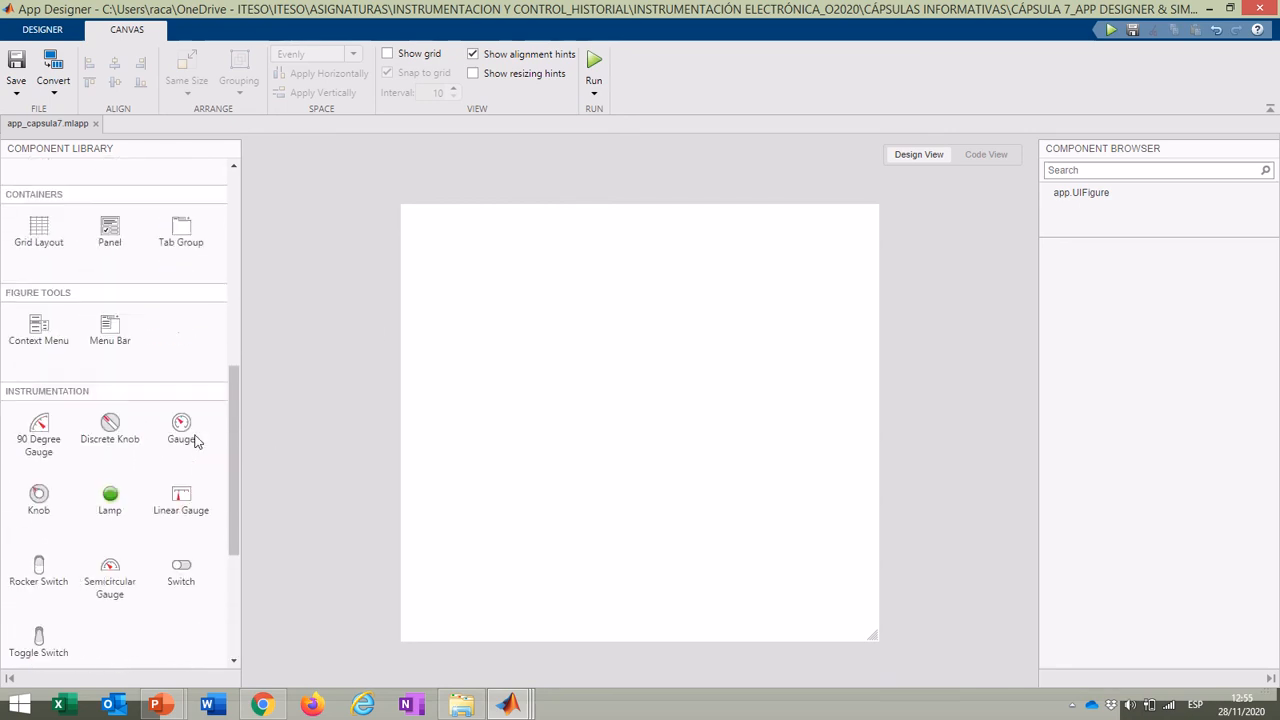
pyautogui.scroll(4, 196, 441)
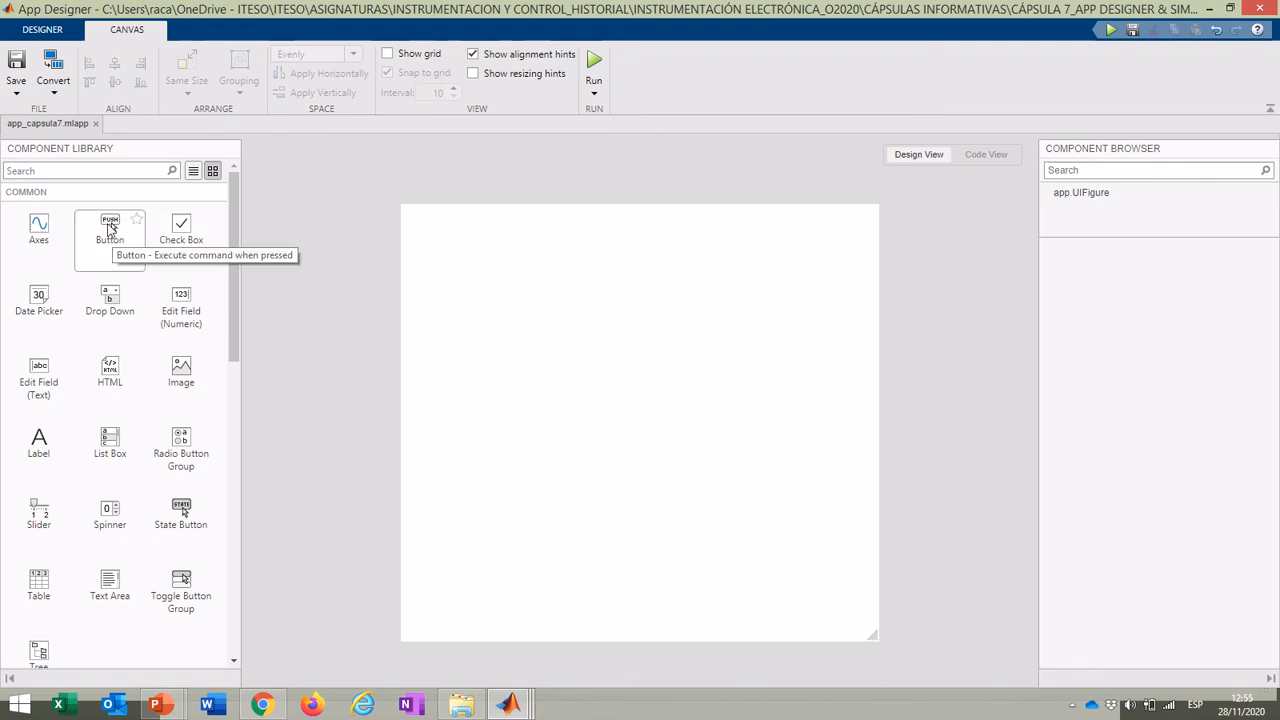
# Step: Add a push button near the canvas's upper-left corner and label it PLAY
pyautogui.moveTo(110, 228); pyautogui.dragTo(454, 290)
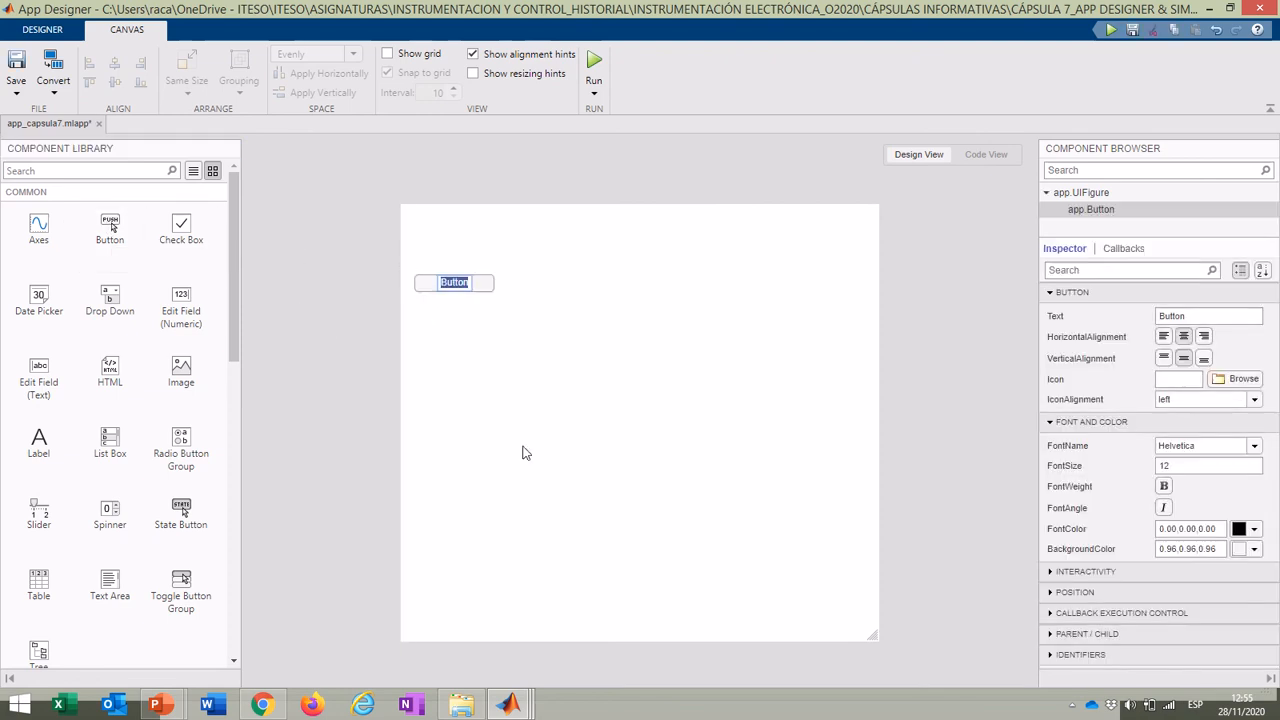
pyautogui.write('PLAY')
pyautogui.press('Return')
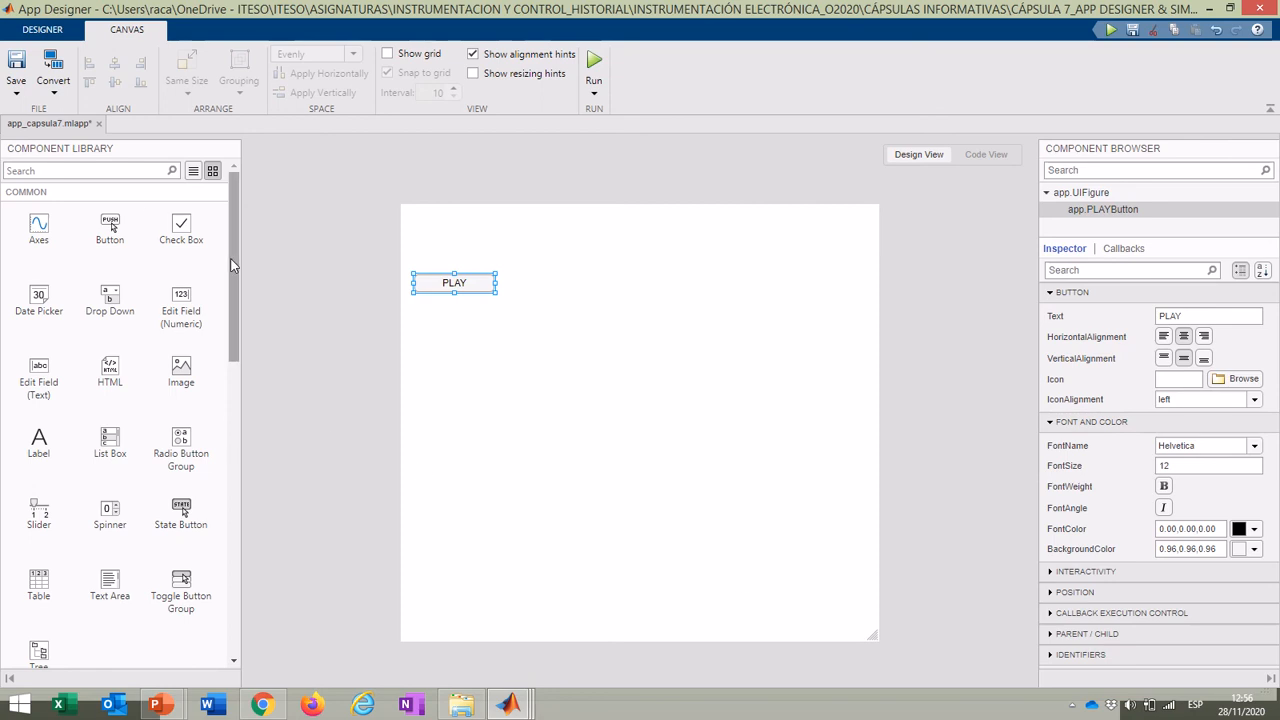
# Step: Add a tab group beside the PLAY button and enlarge it to fill most of the canvas's right part
pyautogui.moveTo(231, 259); pyautogui.dragTo(237, 386)
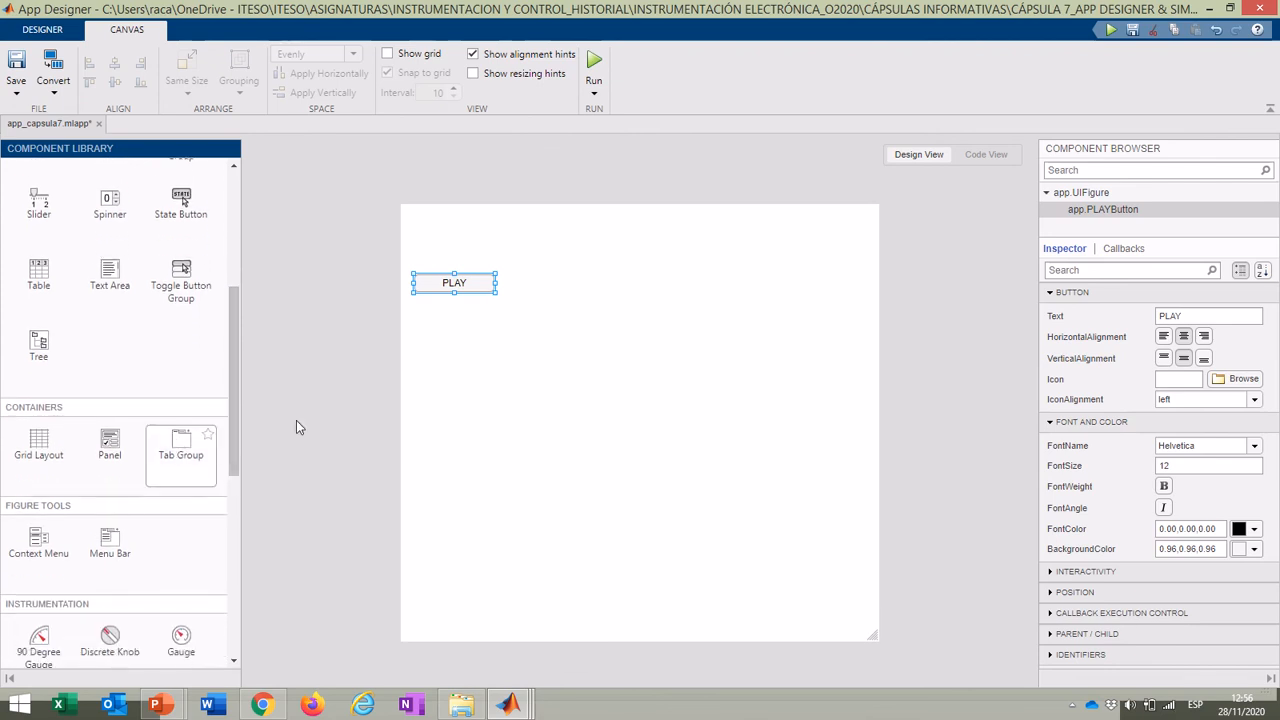
pyautogui.moveTo(296, 427); pyautogui.dragTo(628, 357)
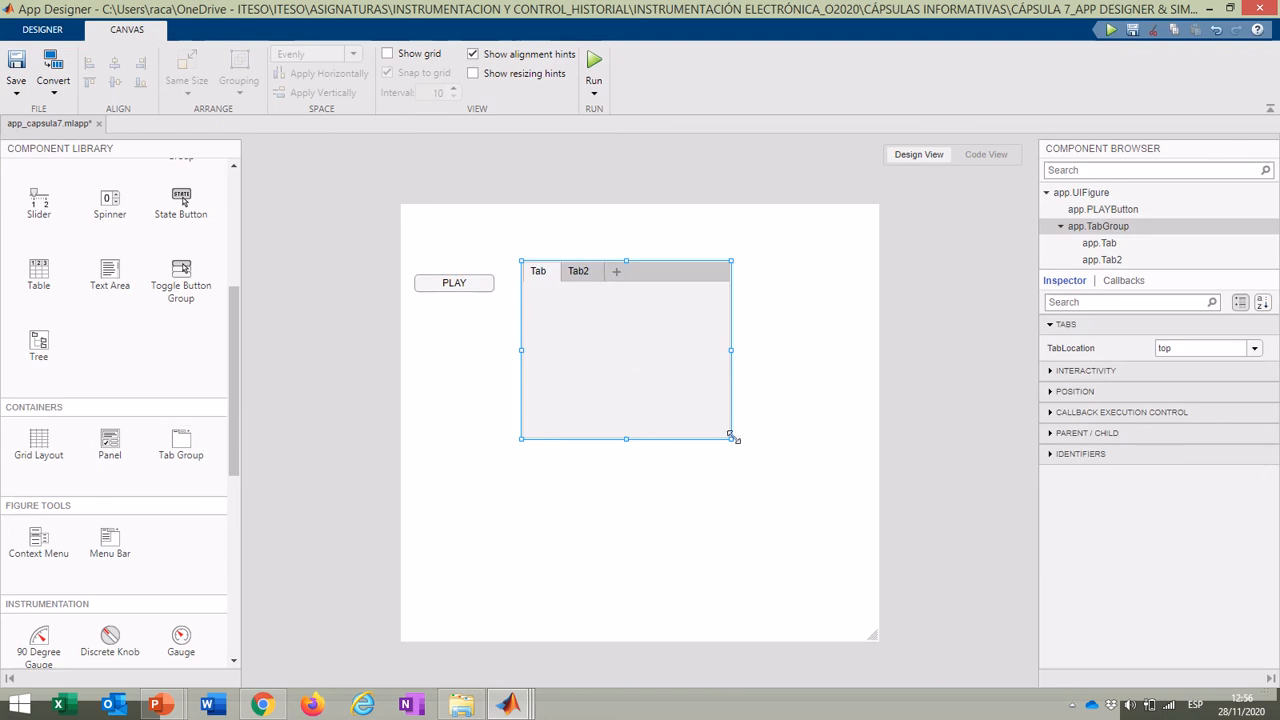
pyautogui.moveTo(731, 438); pyautogui.dragTo(866, 575)
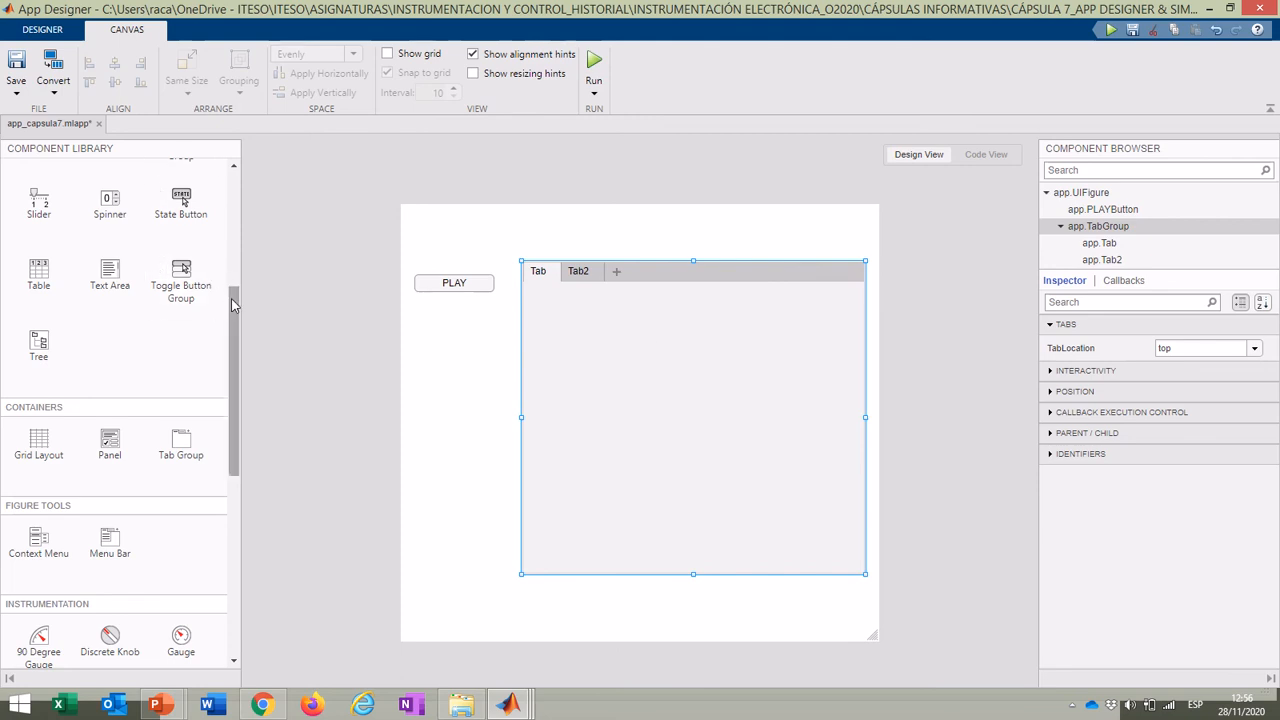
# Step: Place an axes component in the tab group's first tab and stretch it to nearly fill the tab
pyautogui.moveTo(233, 300); pyautogui.dragTo(229, 121)
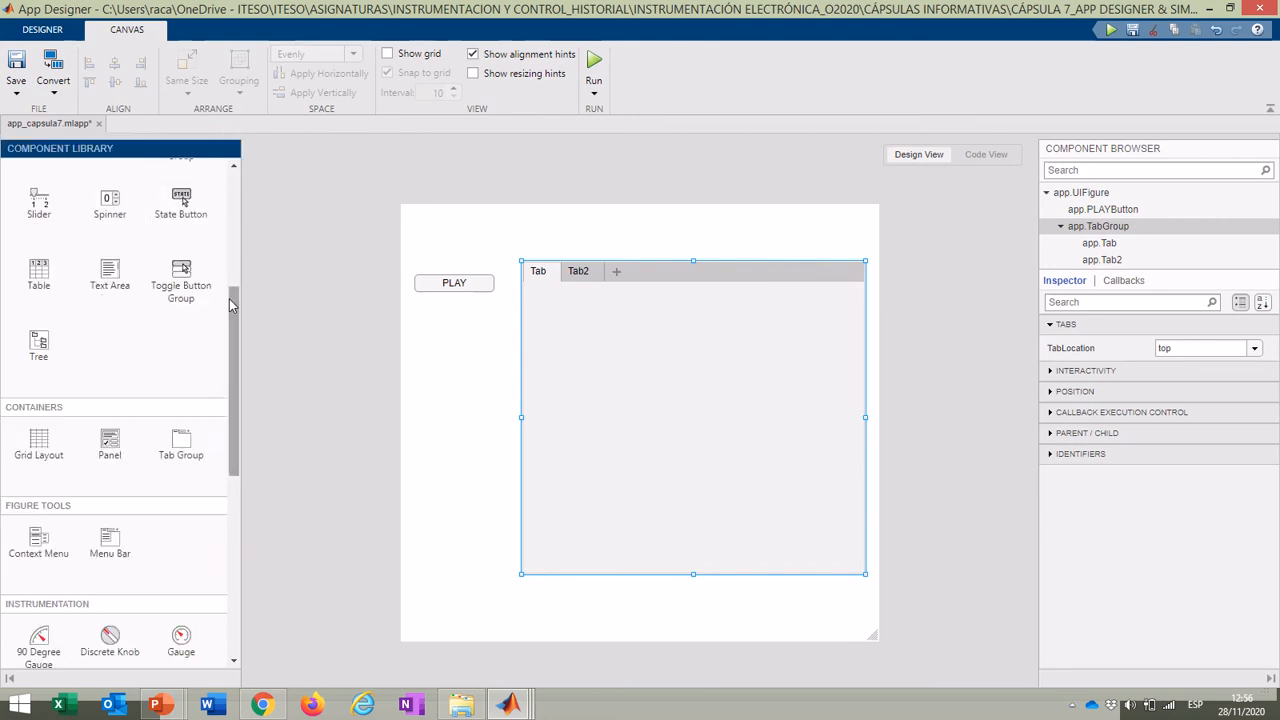
pyautogui.moveTo(231, 299); pyautogui.dragTo(235, 165)
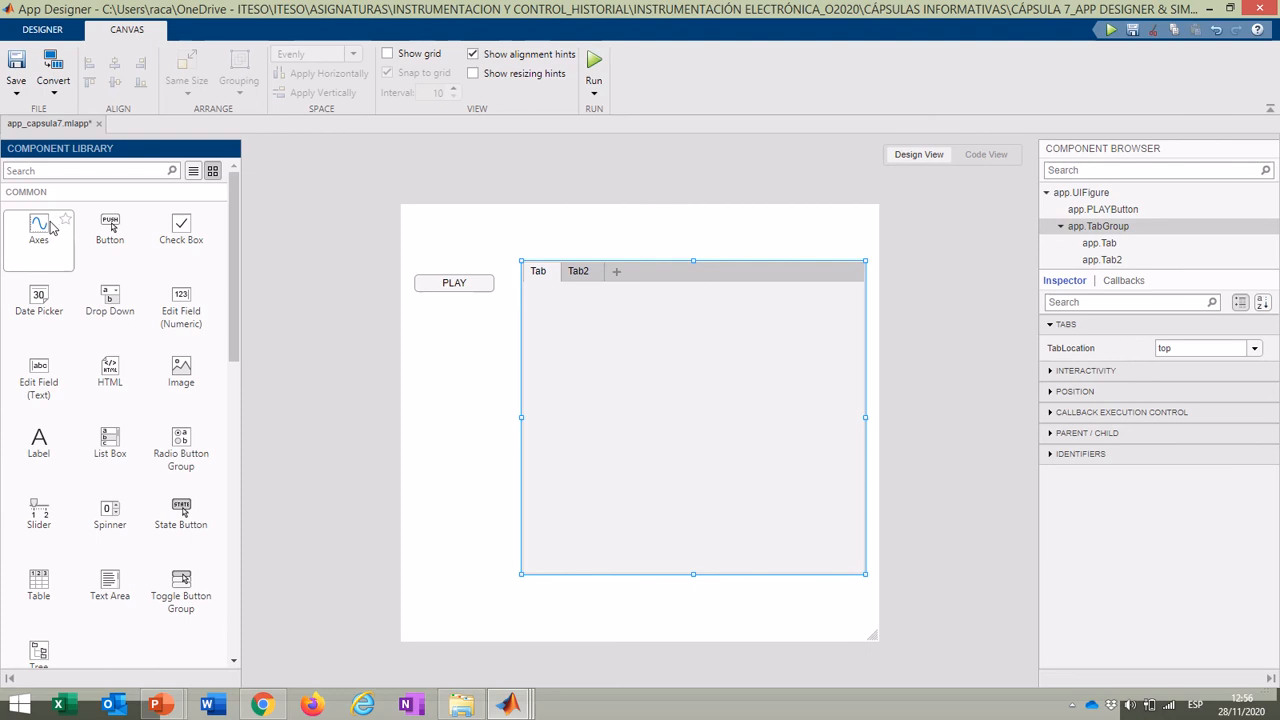
pyautogui.moveTo(38, 226); pyautogui.dragTo(668, 430)
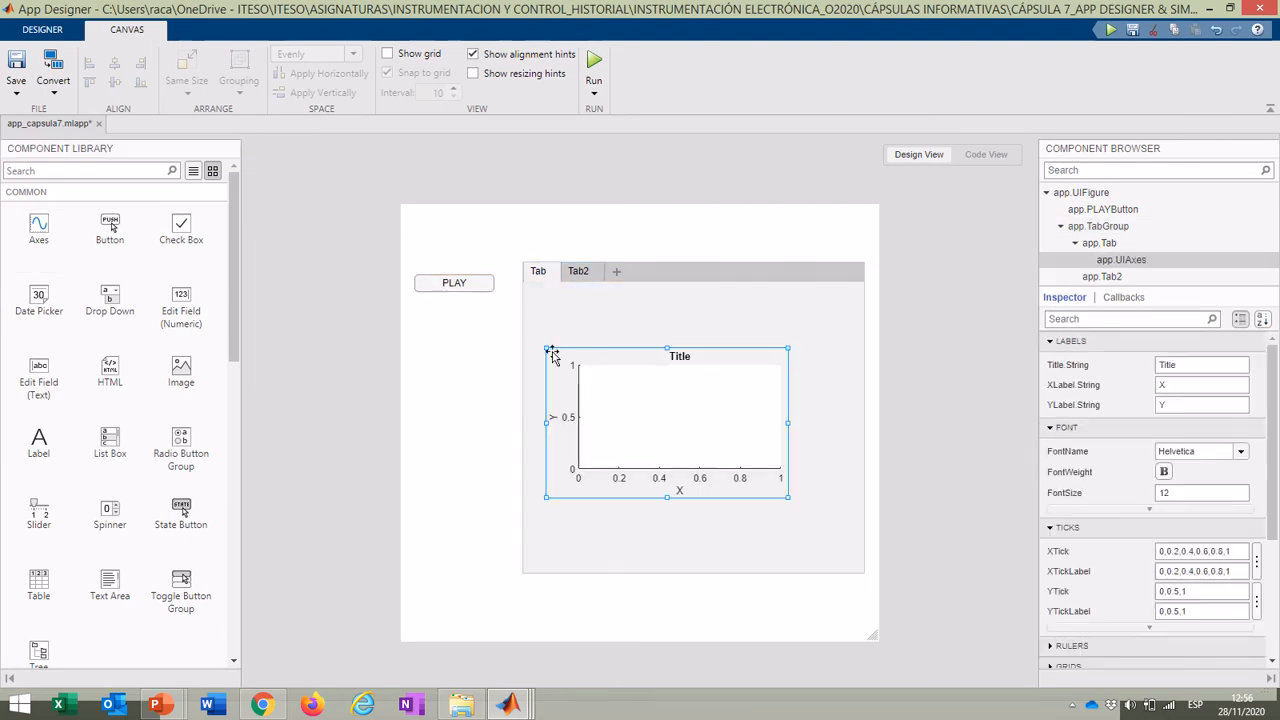
pyautogui.moveTo(544, 347); pyautogui.dragTo(532, 290)
pyautogui.moveTo(789, 495); pyautogui.dragTo(855, 567)
pyautogui.moveTo(726, 446); pyautogui.dragTo(724, 444)
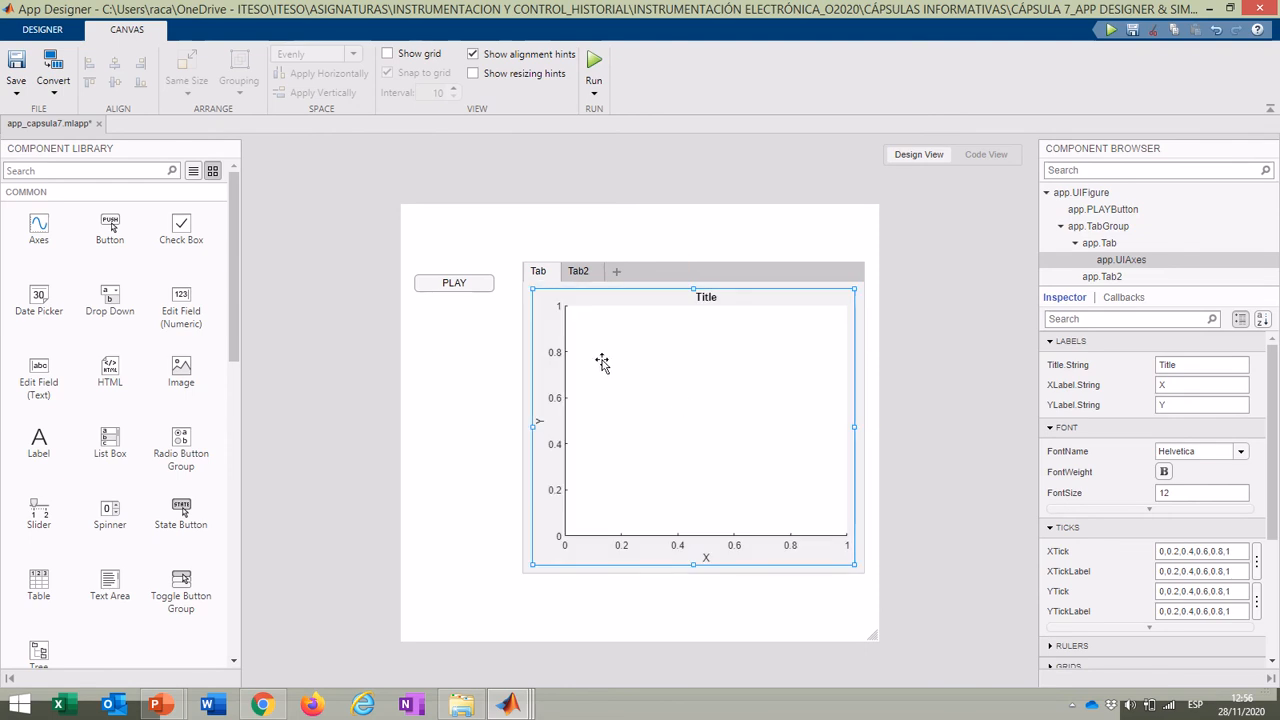
# Step: Title the tab group's first tab ESTADOS
pyautogui.doubleClick(541, 274)
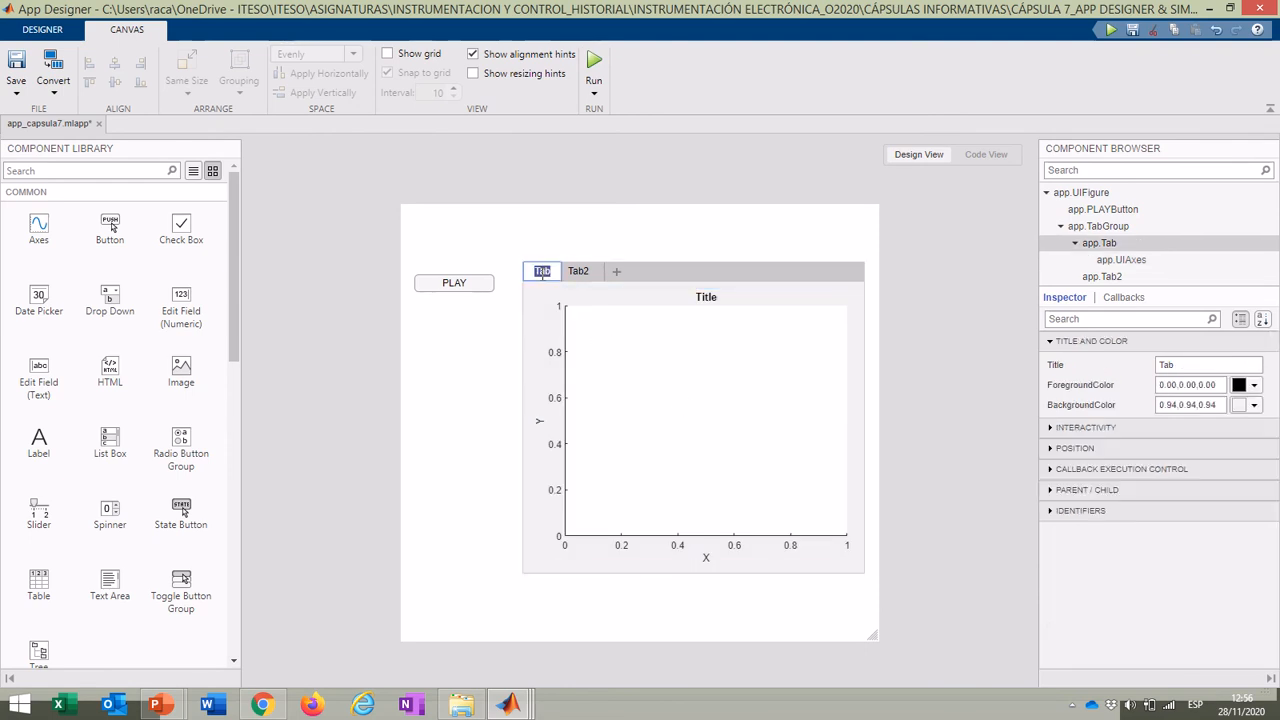
pyautogui.write('ESTADOS')
pyautogui.press('Return')
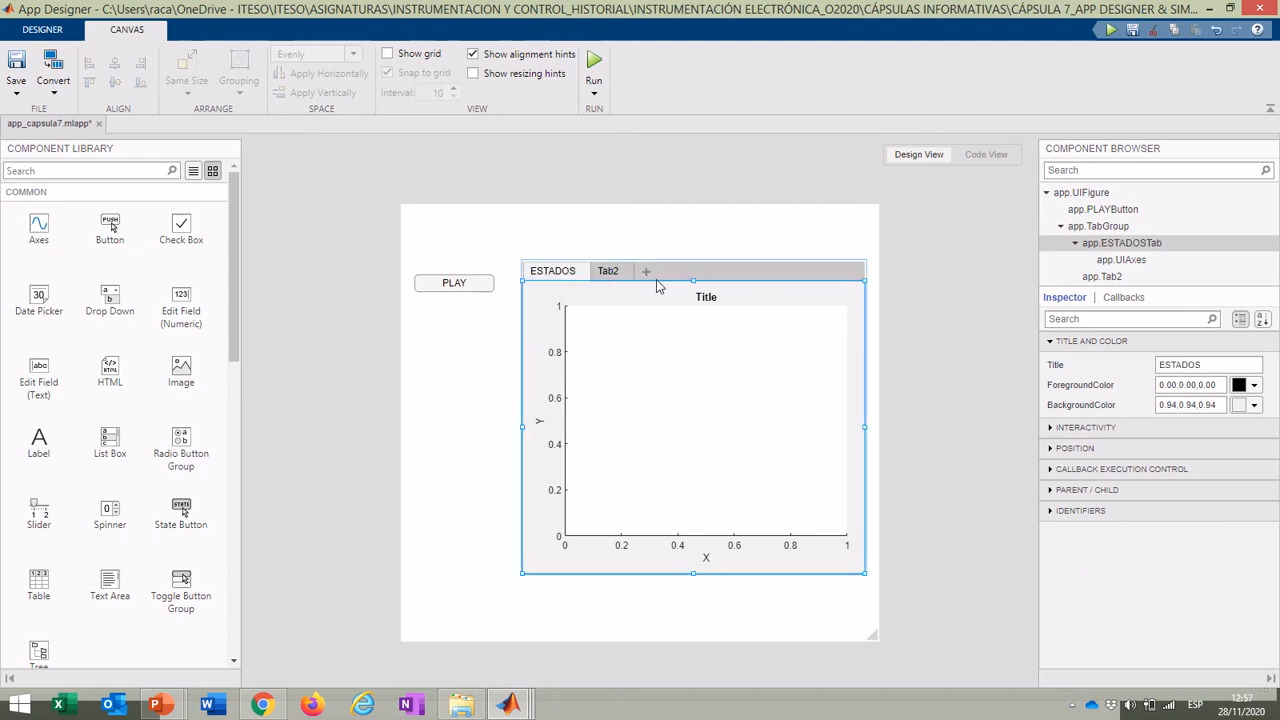
# Step: Compare the ESTADOS tab with the empty Tab2 and delete Tab2 from the tab group
pyautogui.click(612, 275)
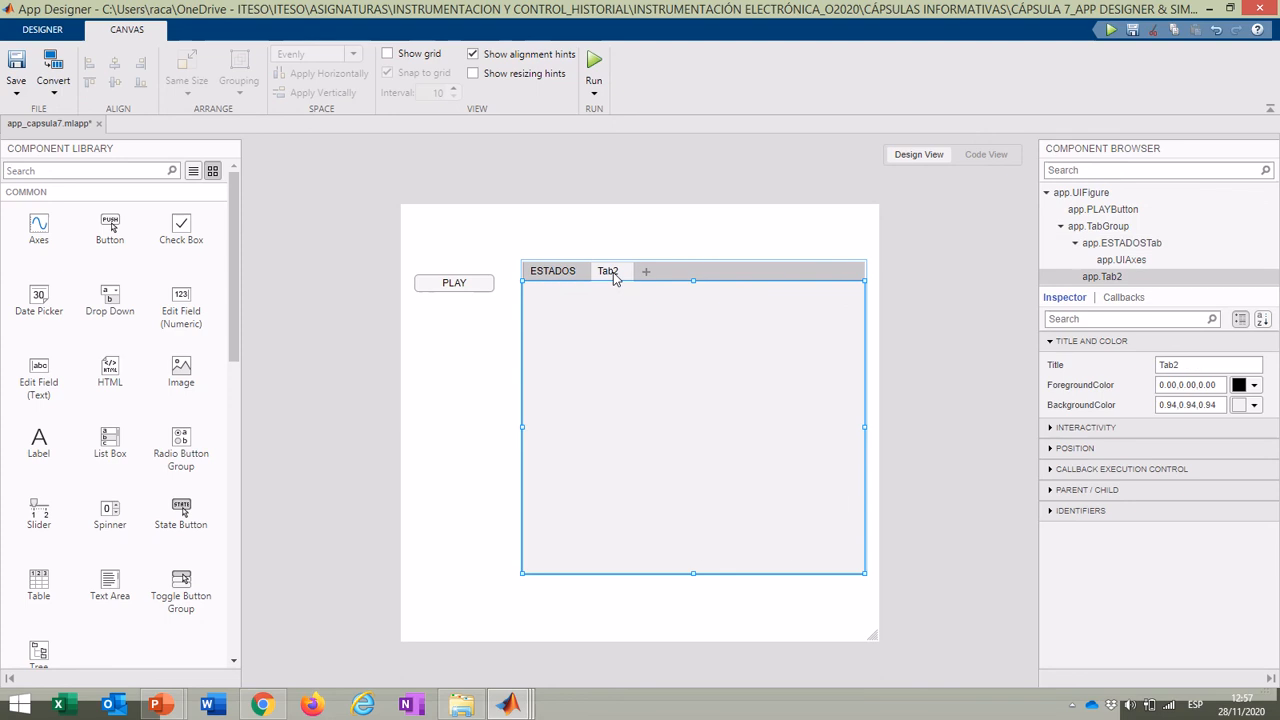
pyautogui.click(562, 279)
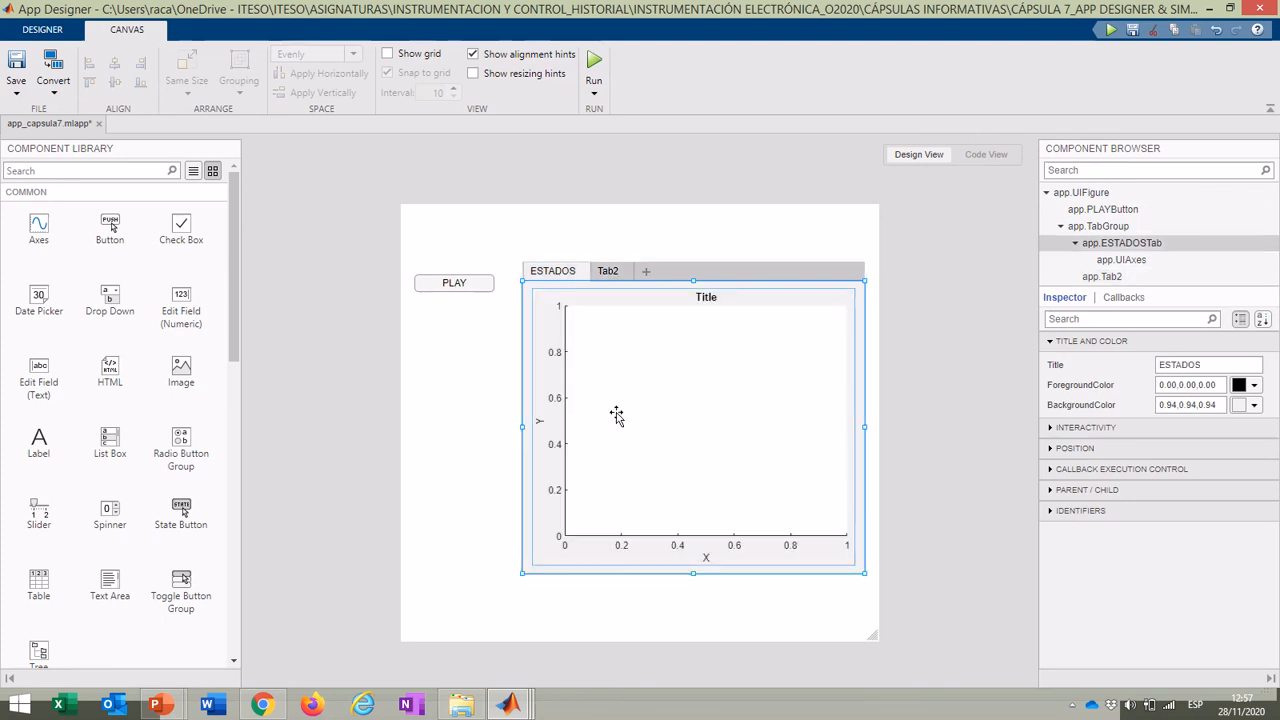
pyautogui.click(614, 275)
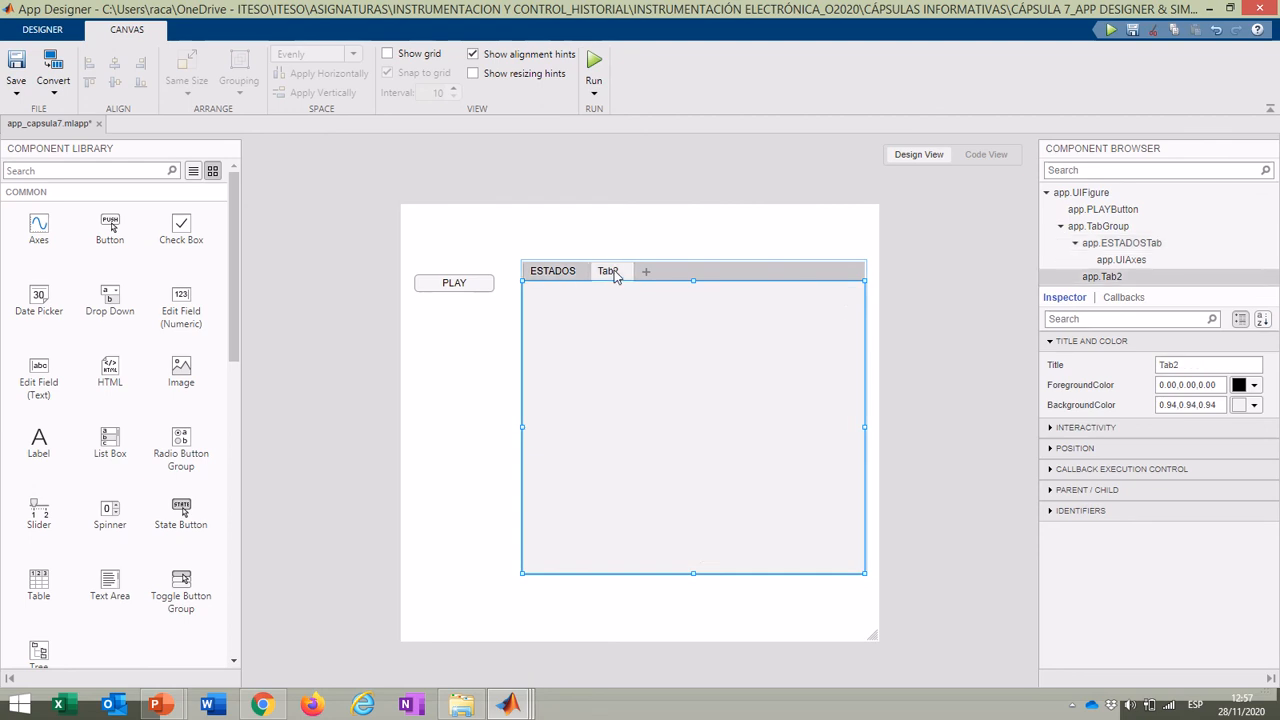
pyautogui.press('Delete')
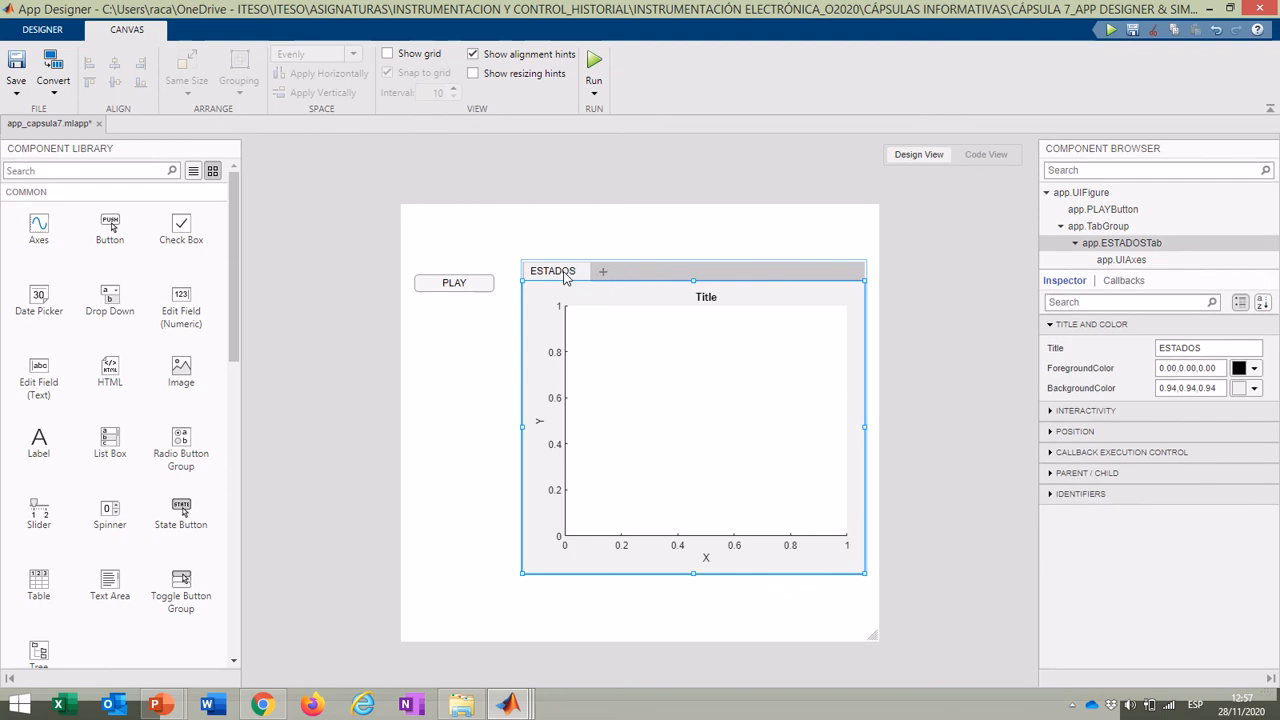
# Step: Duplicate the ESTADOS tab with its axes and title the copy V
pyautogui.hotkey('ctrl', 'd')
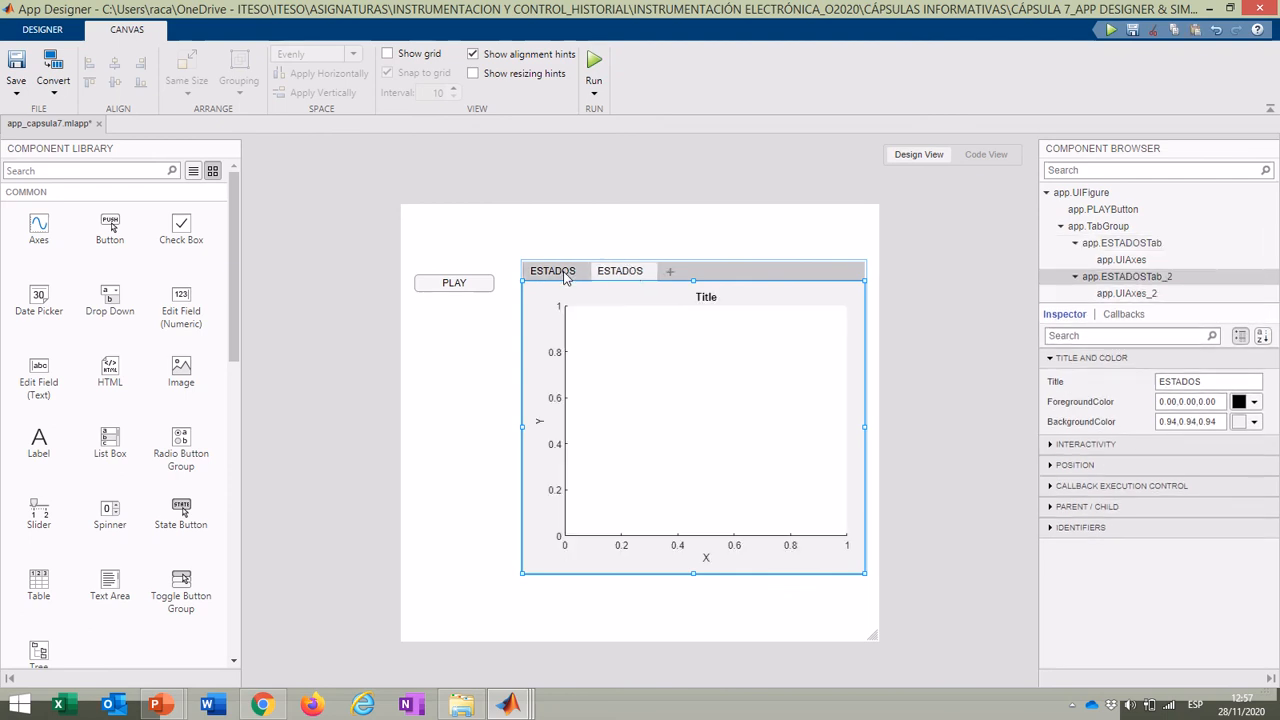
pyautogui.doubleClick(640, 271)
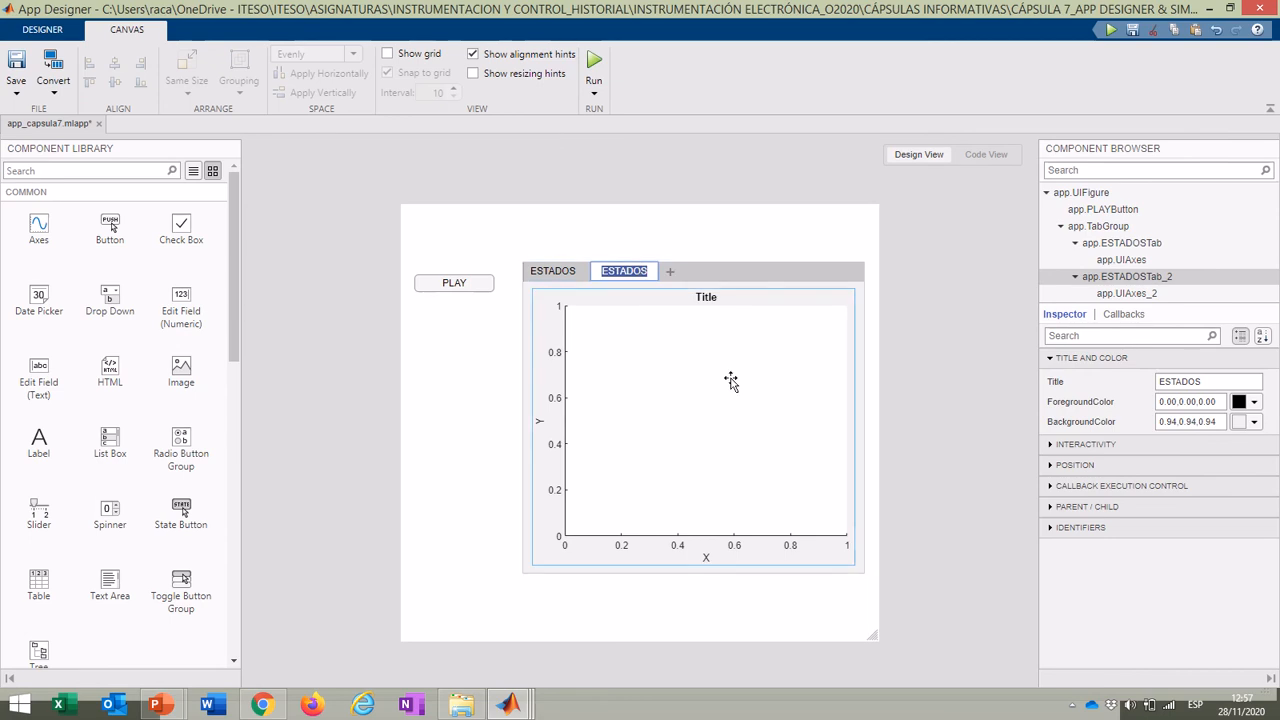
pyautogui.write('V')
pyautogui.click(688, 282)
# Step: Paste another copy of the ESTADOS tab as the third tab and title it W_K & REF
pyautogui.hotkey('ctrl', 'v')
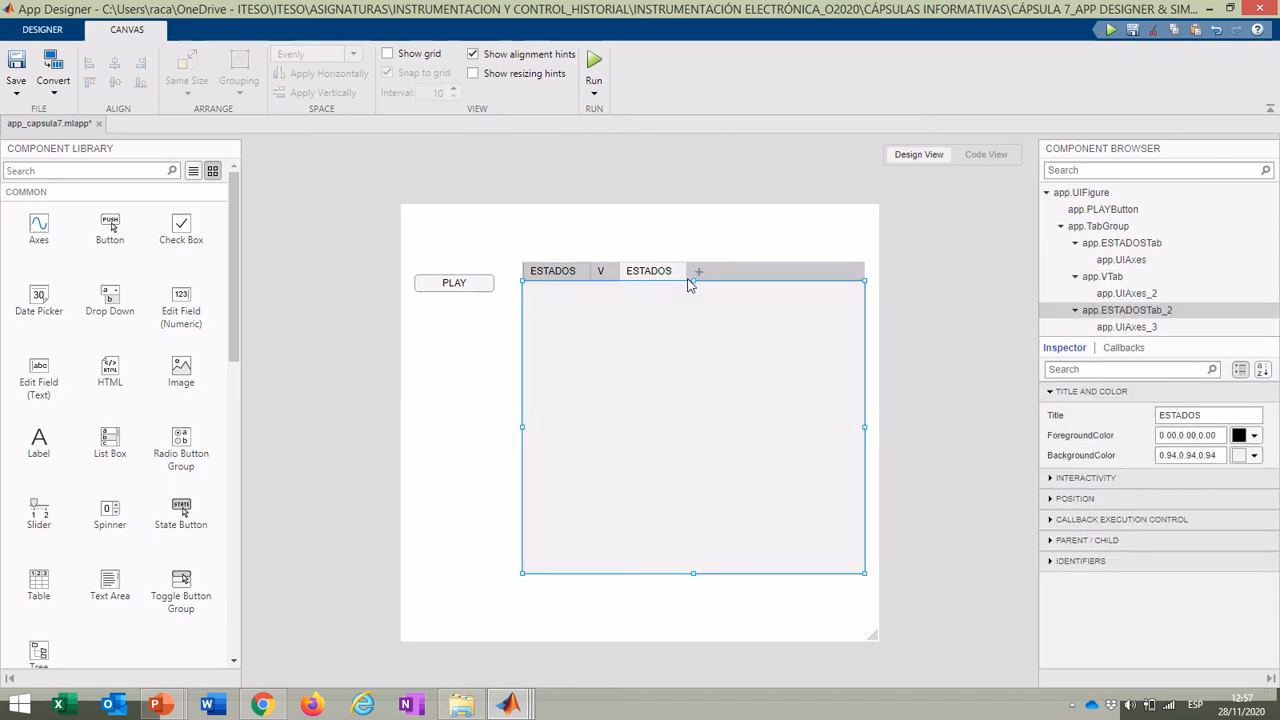
pyautogui.doubleClick(662, 271)
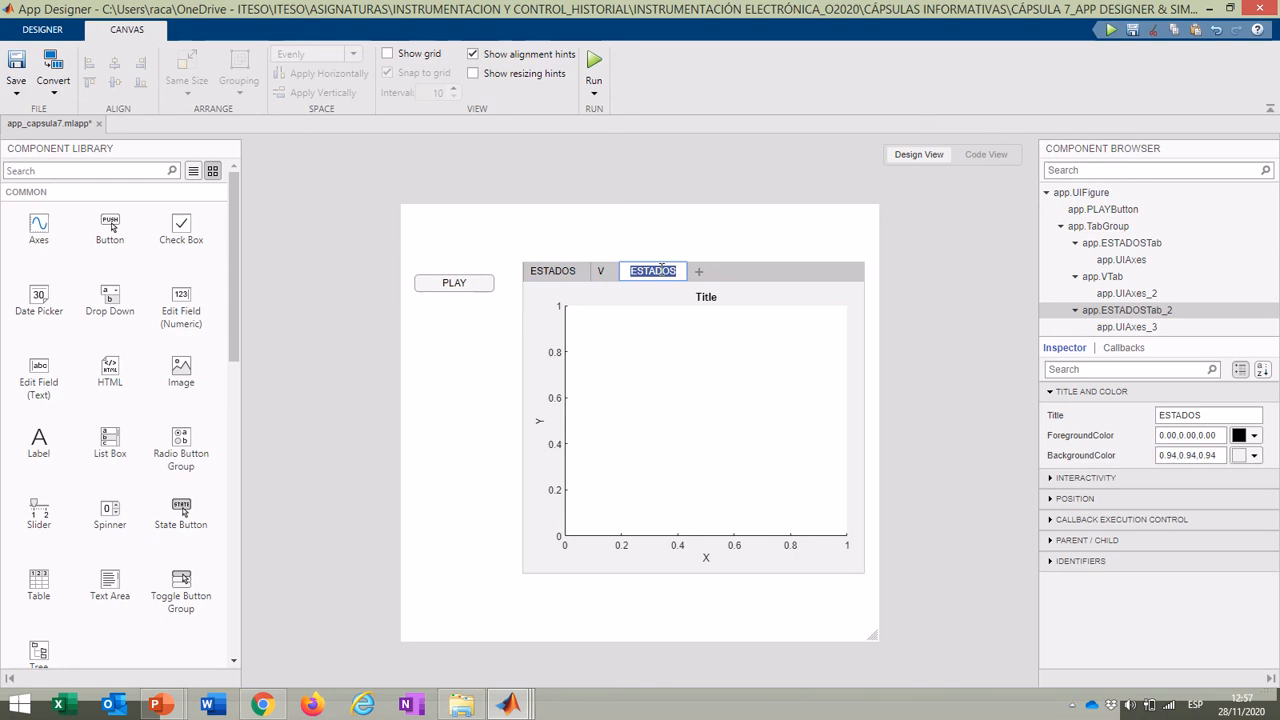
pyautogui.write('W_k &')
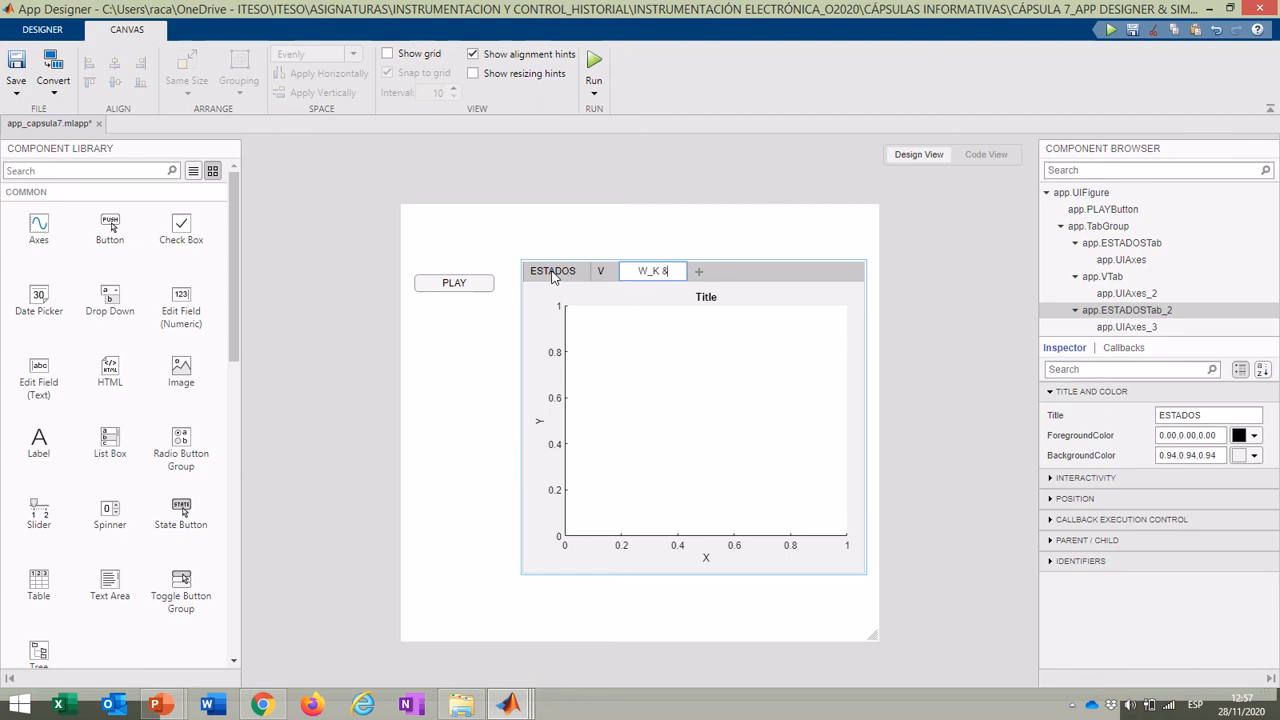
pyautogui.write(' REF')
pyautogui.click(458, 389)
pyautogui.click(689, 340)
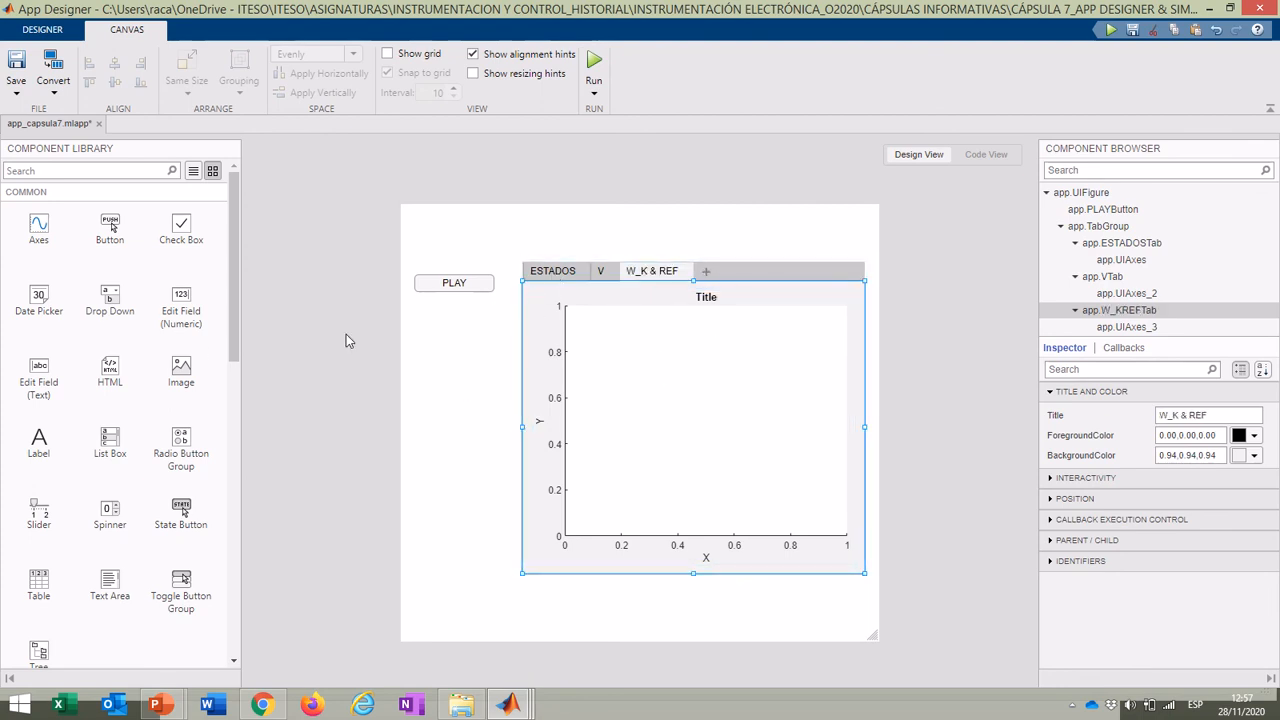
# Step: Examine the ESTADOS, V and W_K & REF tabs in turn to check the axes in each
pyautogui.click(561, 284)
pyautogui.click(600, 271)
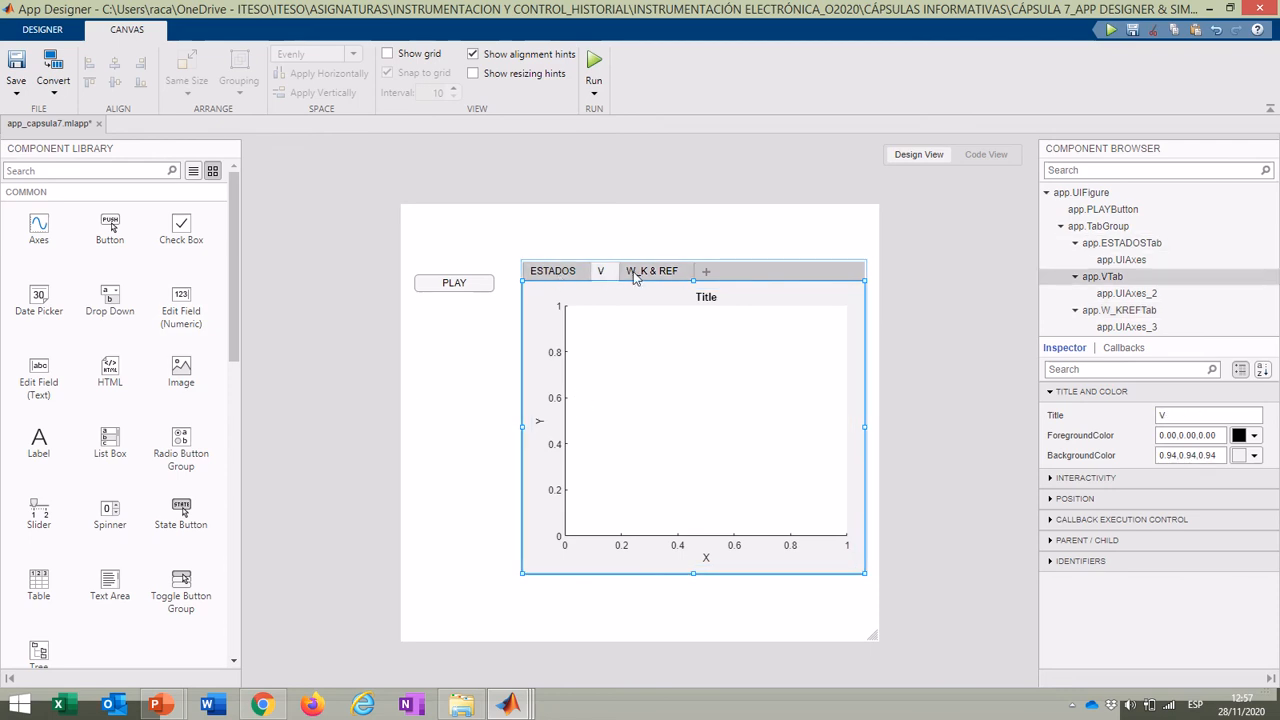
pyautogui.click(635, 277)
pyautogui.click(566, 272)
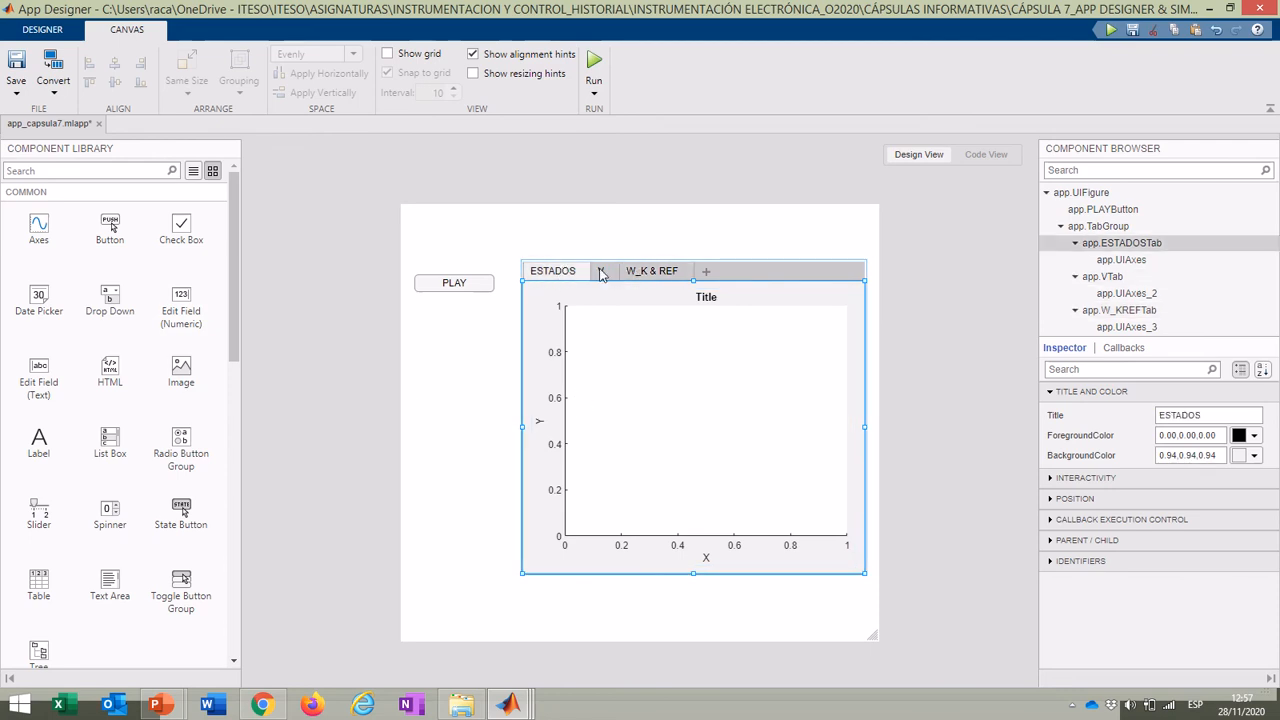
pyautogui.click(601, 274)
pyautogui.click(648, 281)
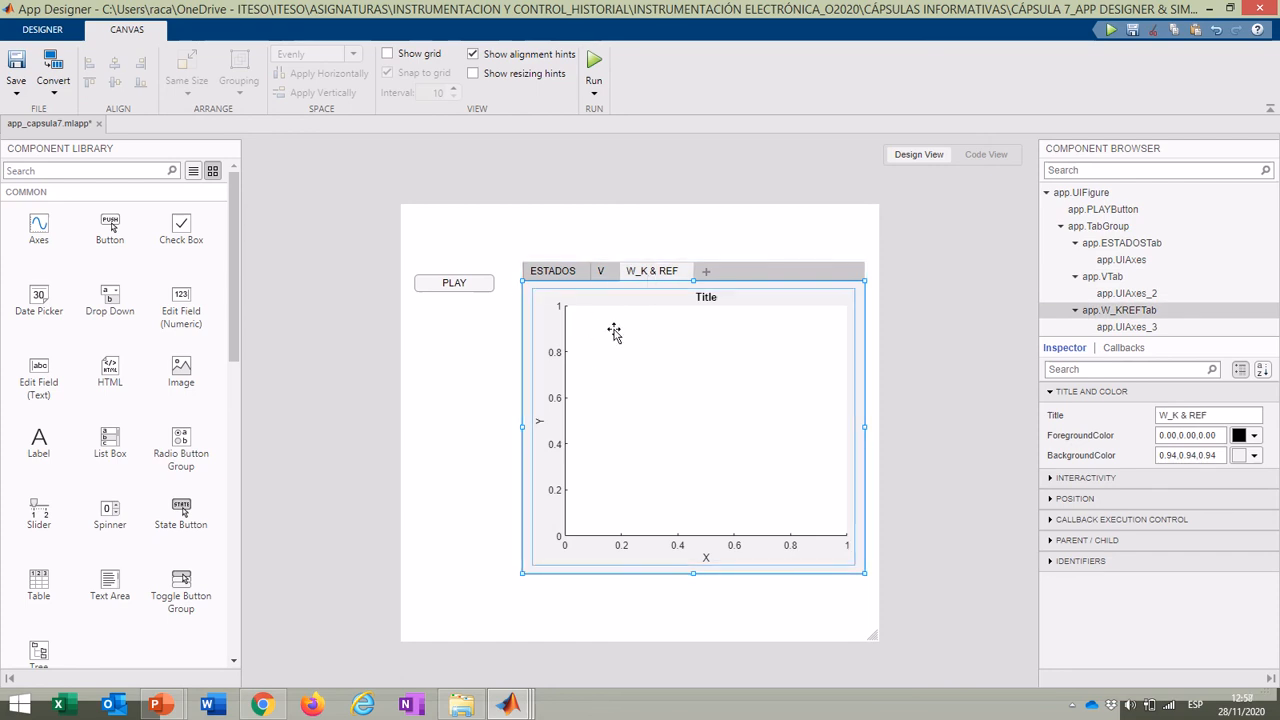
pyautogui.click(569, 272)
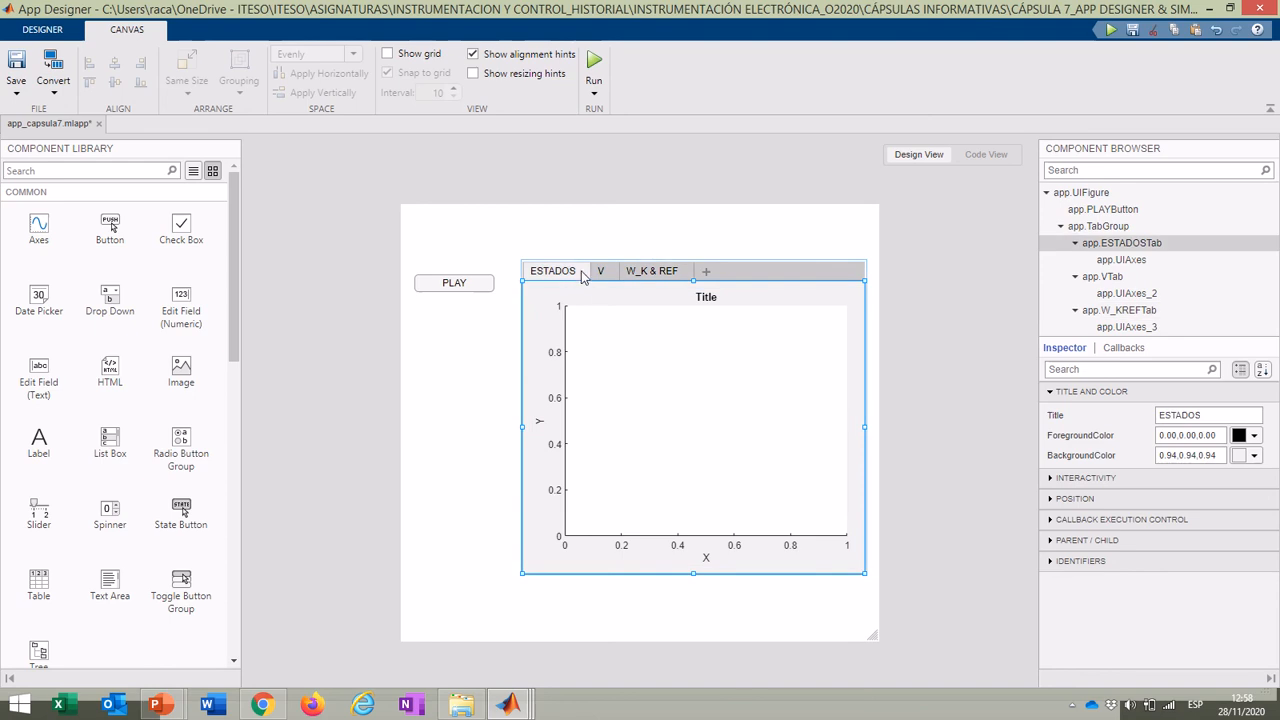
pyautogui.click(598, 275)
pyautogui.click(641, 279)
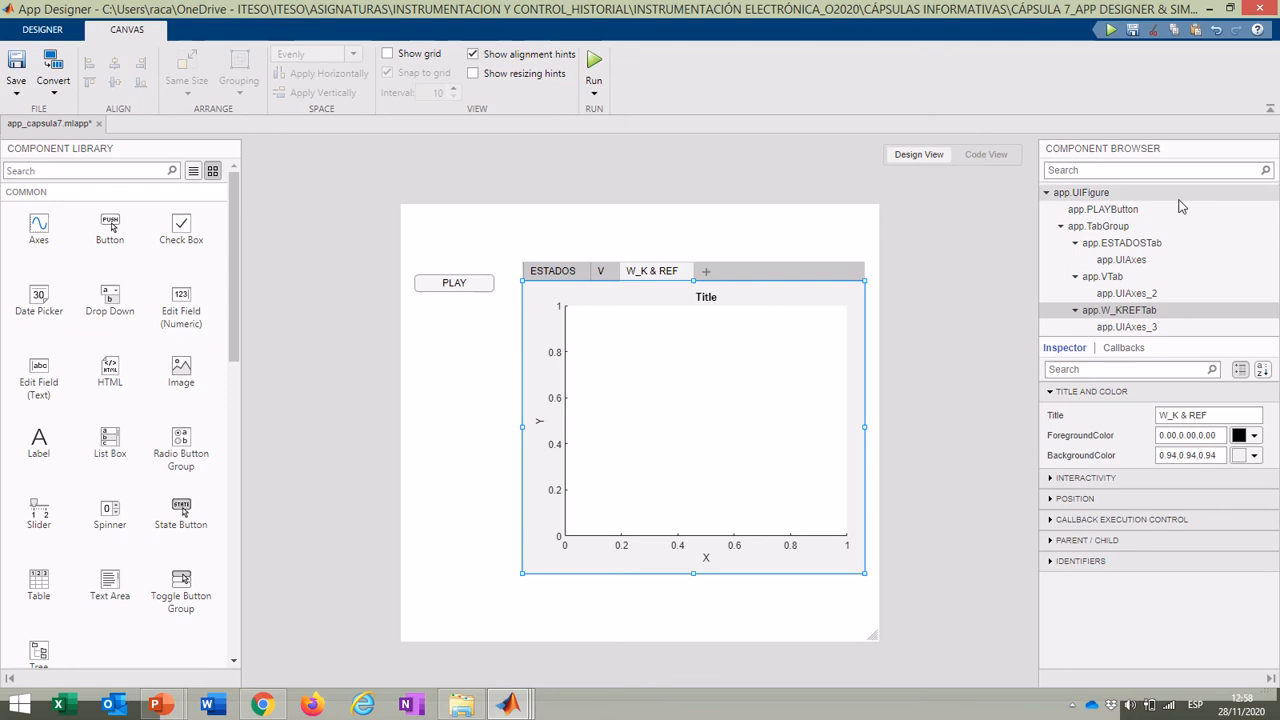
# Step: Collapse the ESTADOS and V tabs in the component tree and rename the PLAY button's component to PLAY
pyautogui.click(1076, 245)
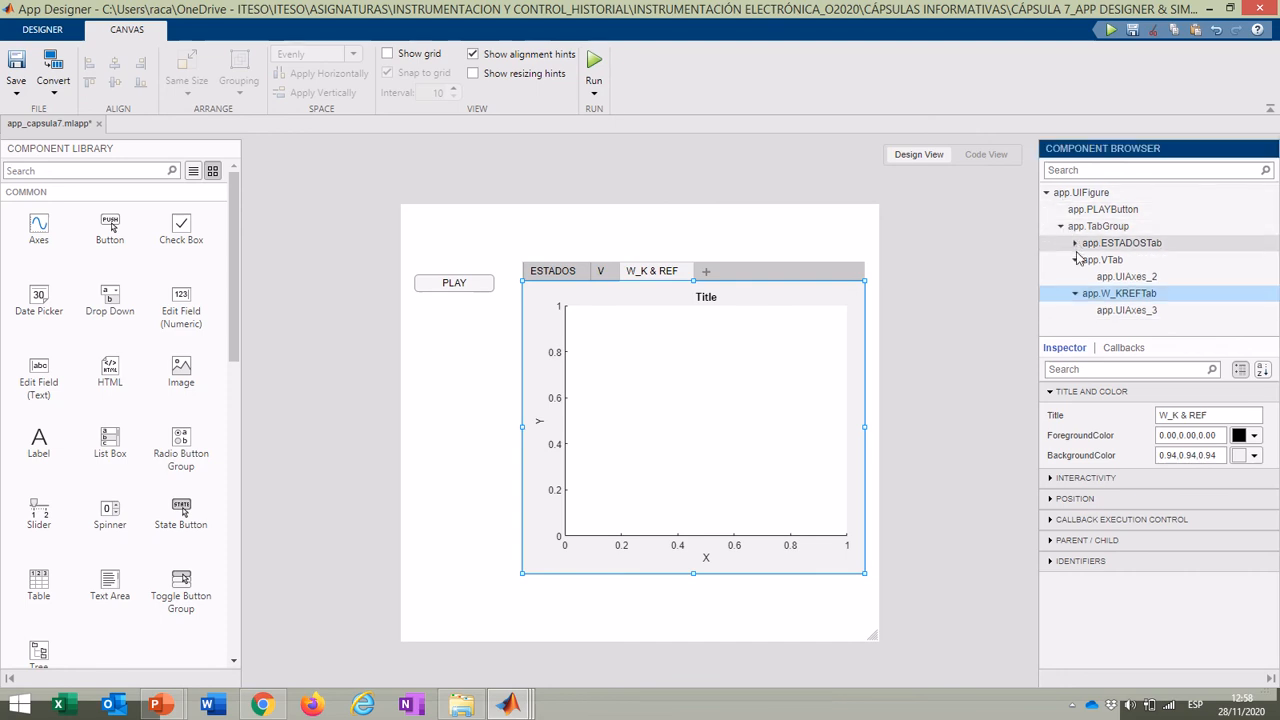
pyautogui.click(1076, 261)
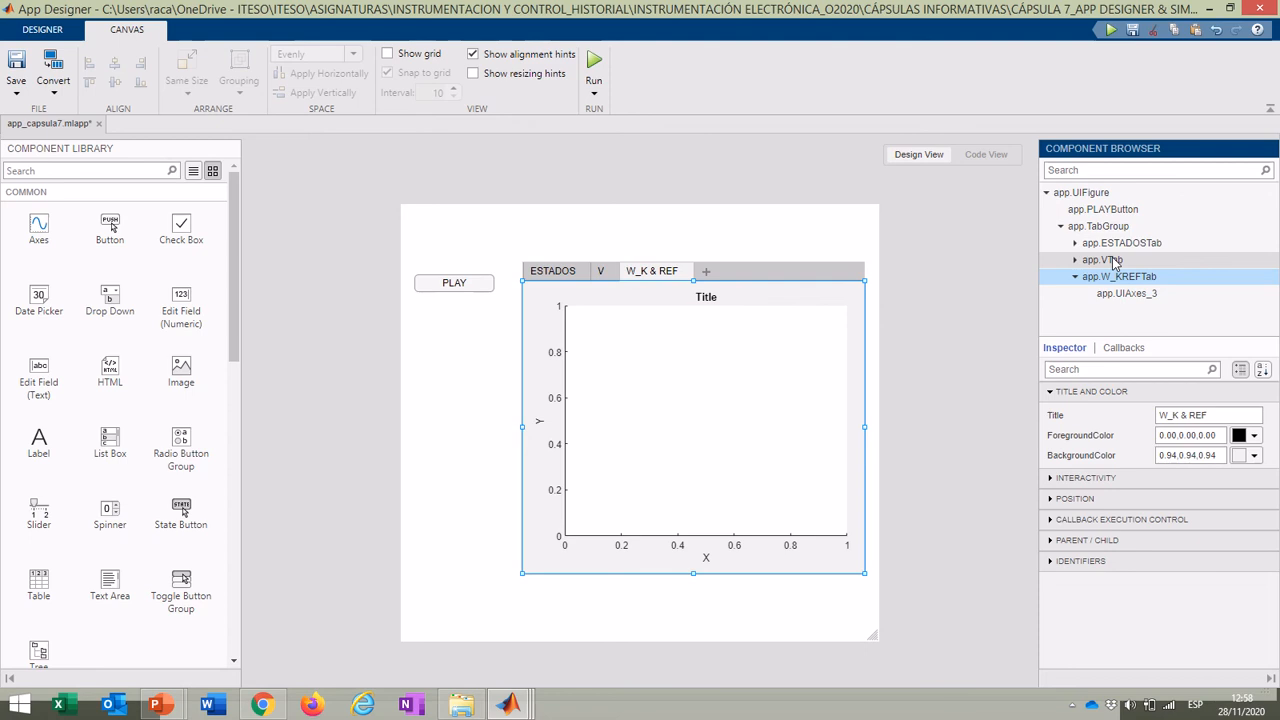
pyautogui.doubleClick(1115, 209)
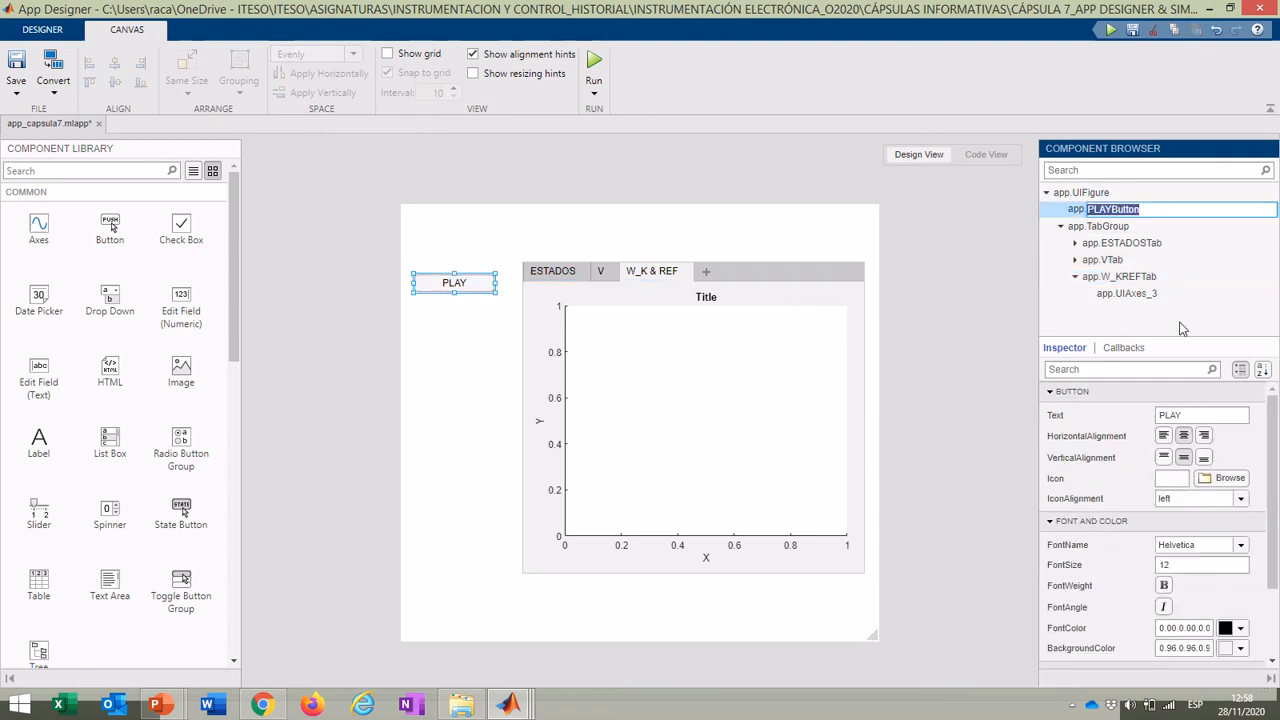
pyautogui.press('Right')
pyautogui.press('BackSpace')
pyautogui.press('BackSpace')
pyautogui.press('BackSpace')
pyautogui.press('BackSpace')
pyautogui.press('BackSpace')
pyautogui.press('BackSpace')
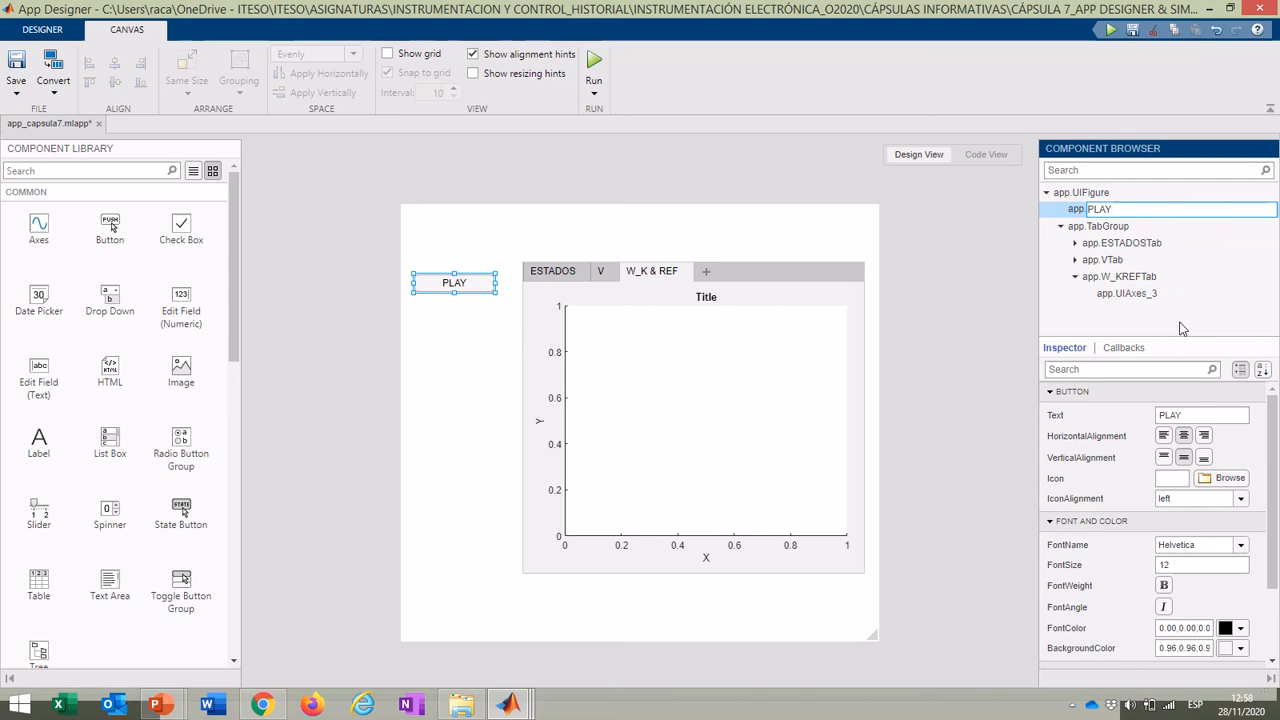
pyautogui.press('Return')
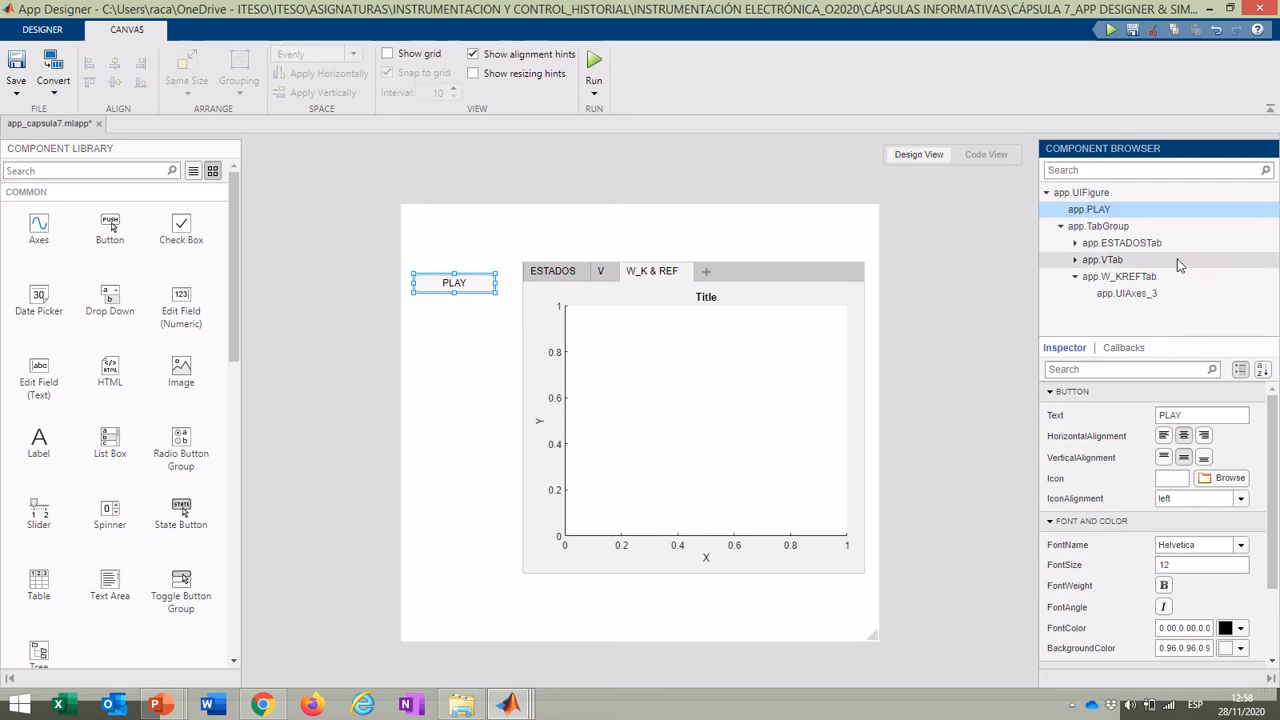
# Step: Rename the first tab's component to ESTADOS in the component tree
pyautogui.doubleClick(1150, 245)
pyautogui.press('Right')
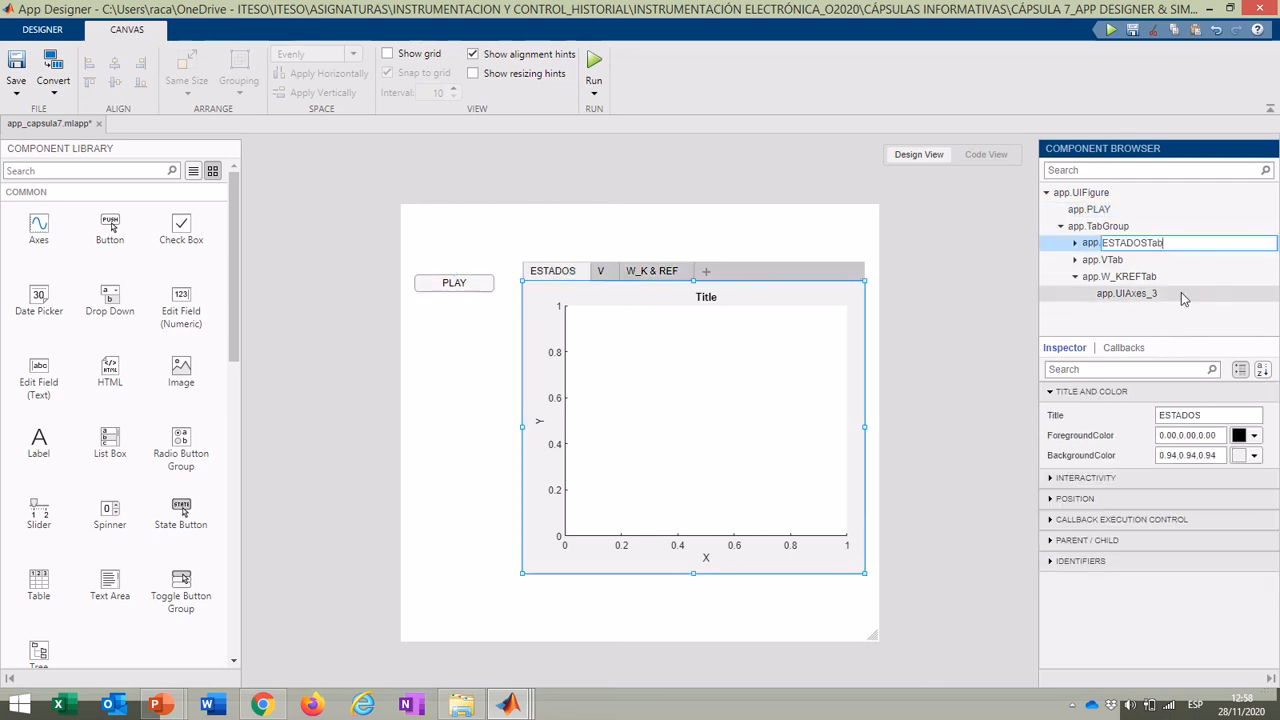
pyautogui.press('BackSpace')
pyautogui.press('BackSpace')
pyautogui.press('BackSpace')
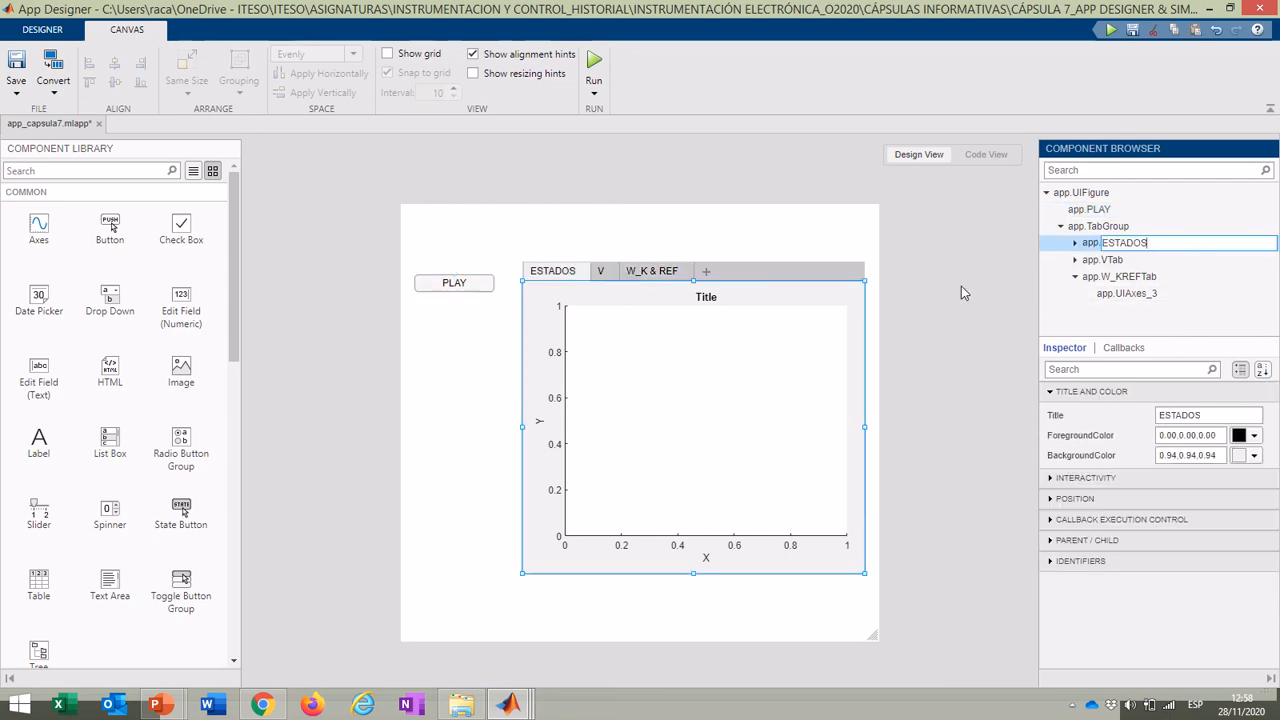
pyautogui.press('Return')
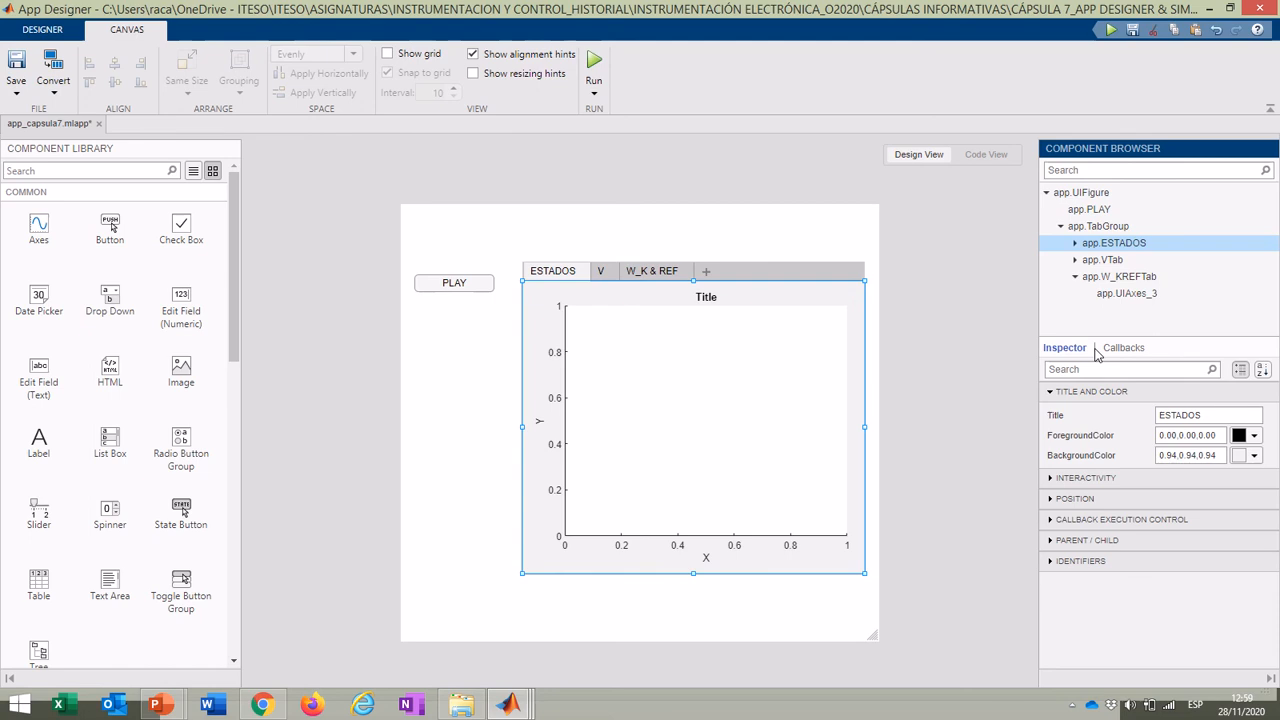
# Step: Rename the axes component inside the ESTADOS tab to estados
pyautogui.click(756, 326)
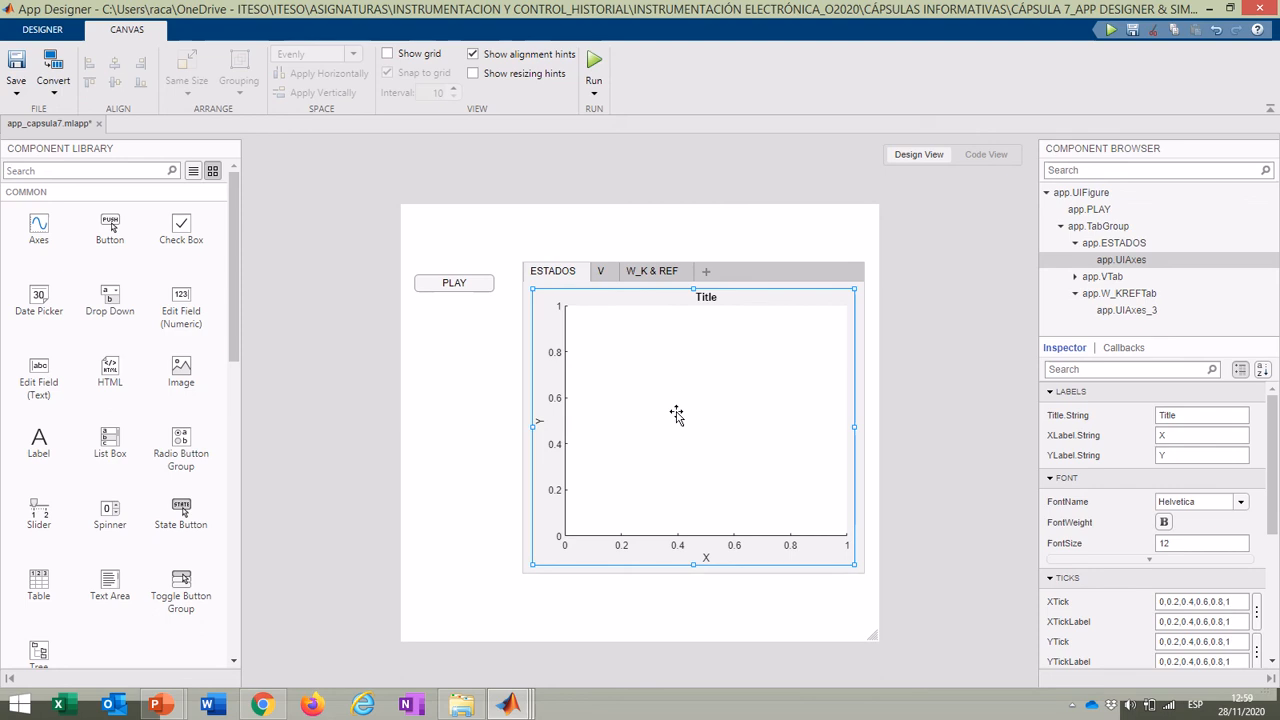
pyautogui.doubleClick(1137, 261)
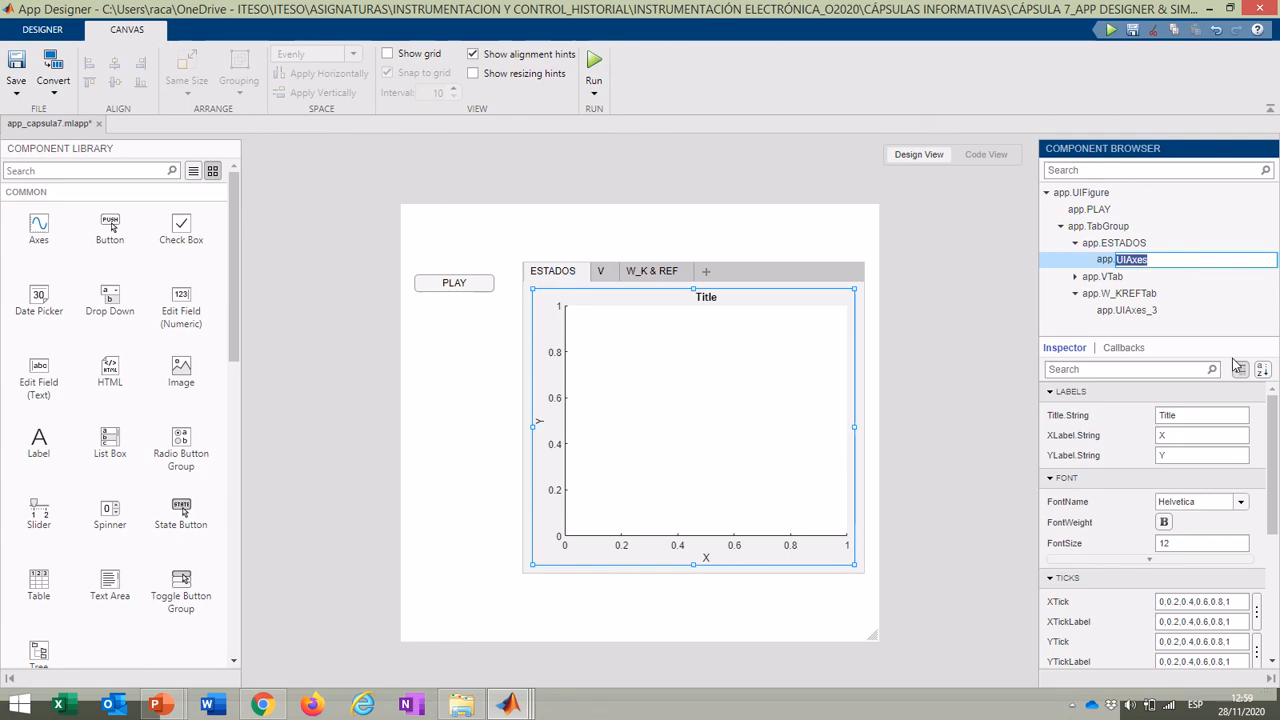
pyautogui.write('estados')
pyautogui.press('Return')
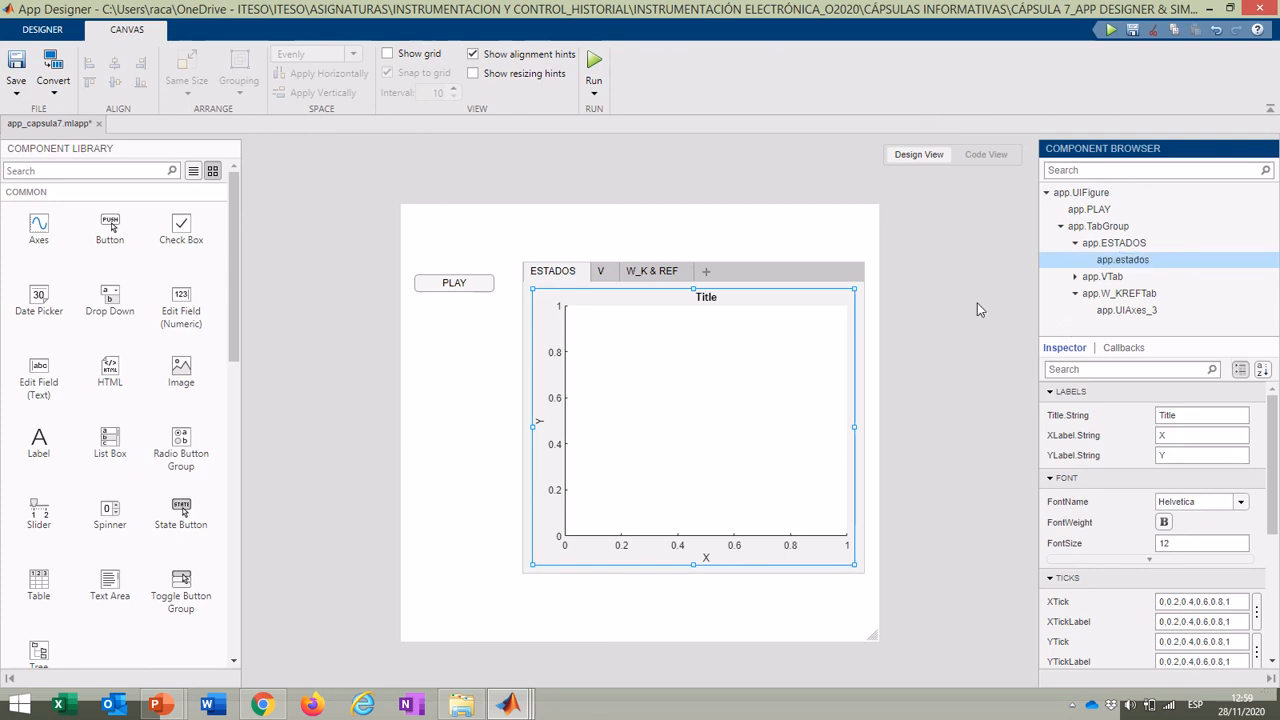
# Step: Rename the axes component inside the ESTADOS tab to estados_plot
pyautogui.doubleClick(1135, 260)
pyautogui.press('End')
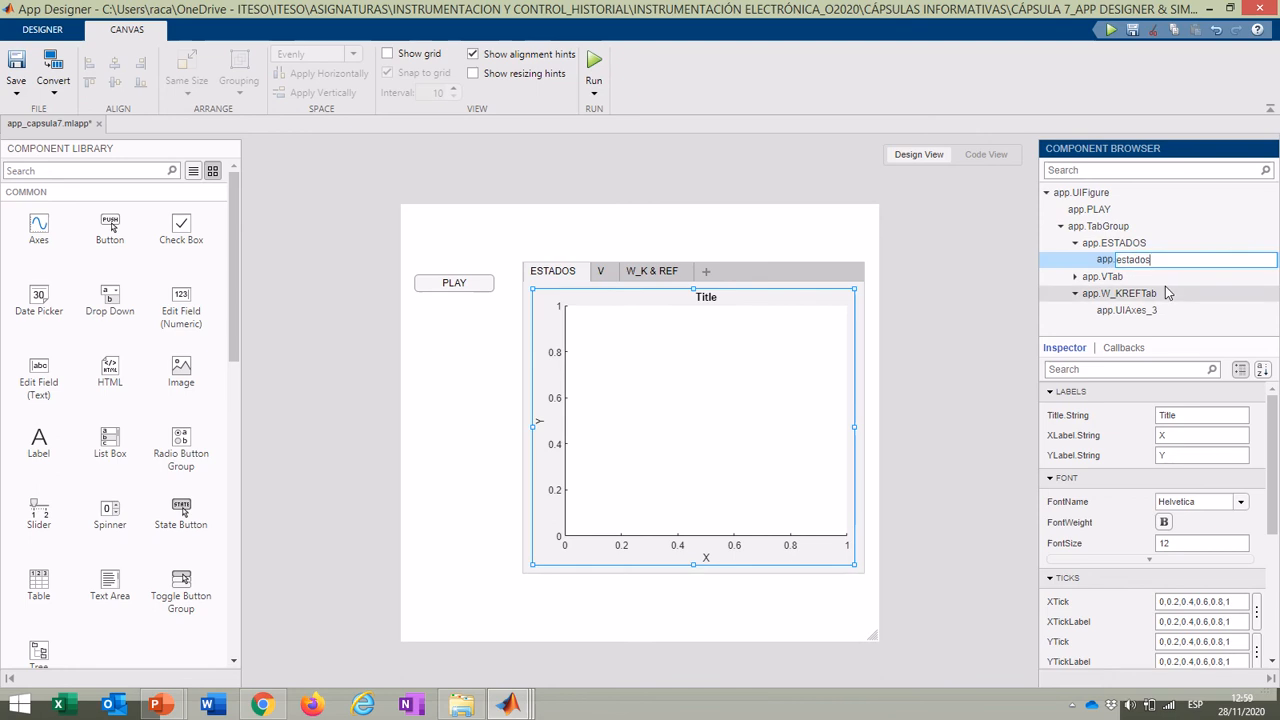
pyautogui.write('_plot')
pyautogui.press('Return')
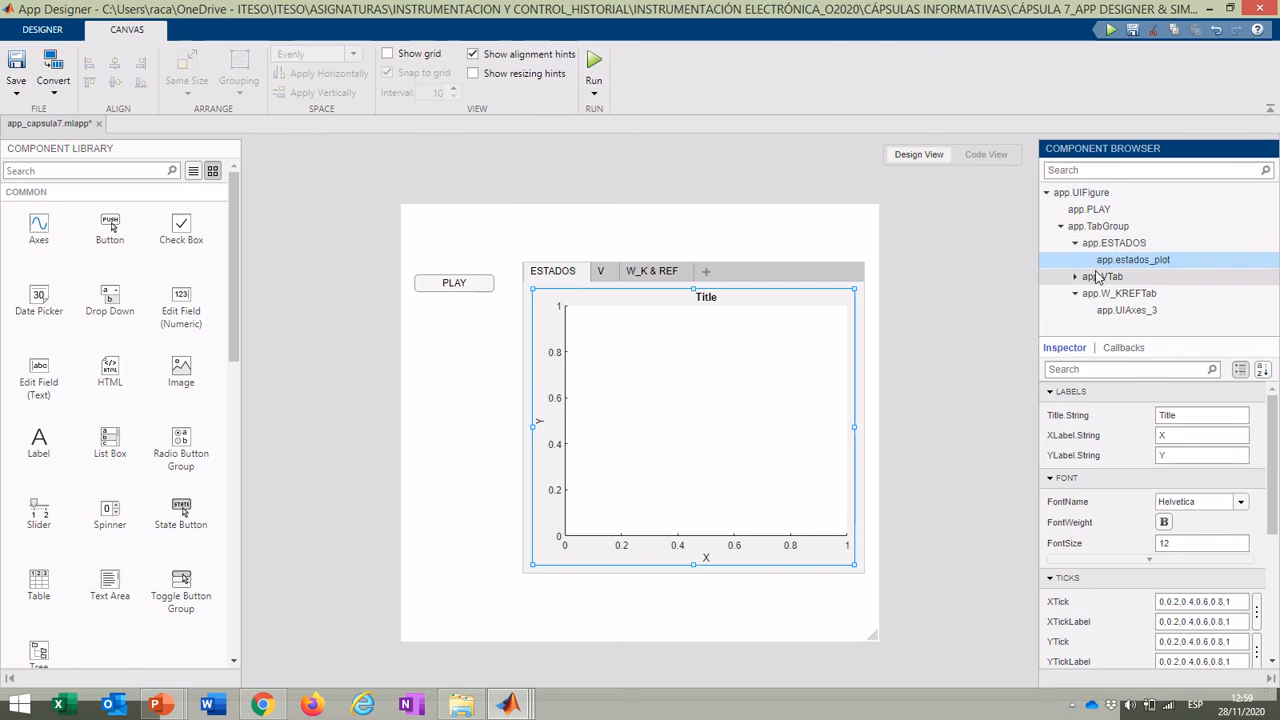
# Step: Expand the V tab in the component tree and rename its axes component to V_plot
pyautogui.click(1075, 277)
pyautogui.click(1127, 299)
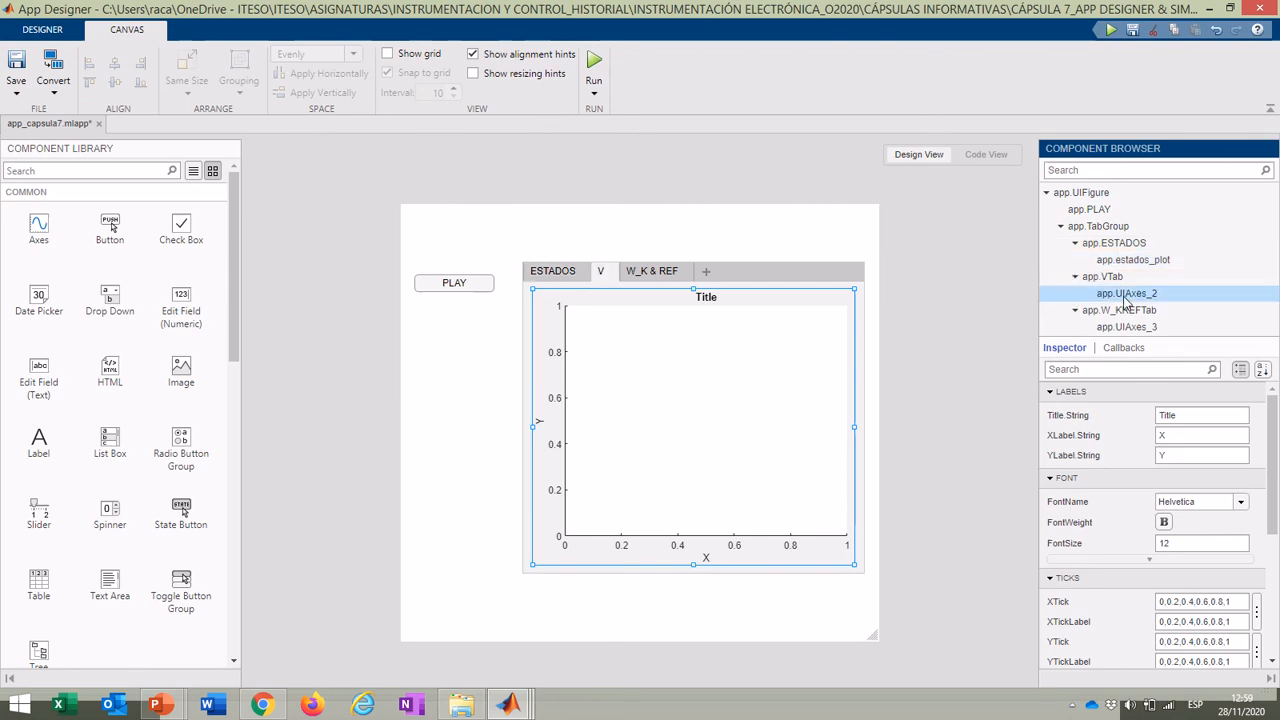
pyautogui.click(1134, 298)
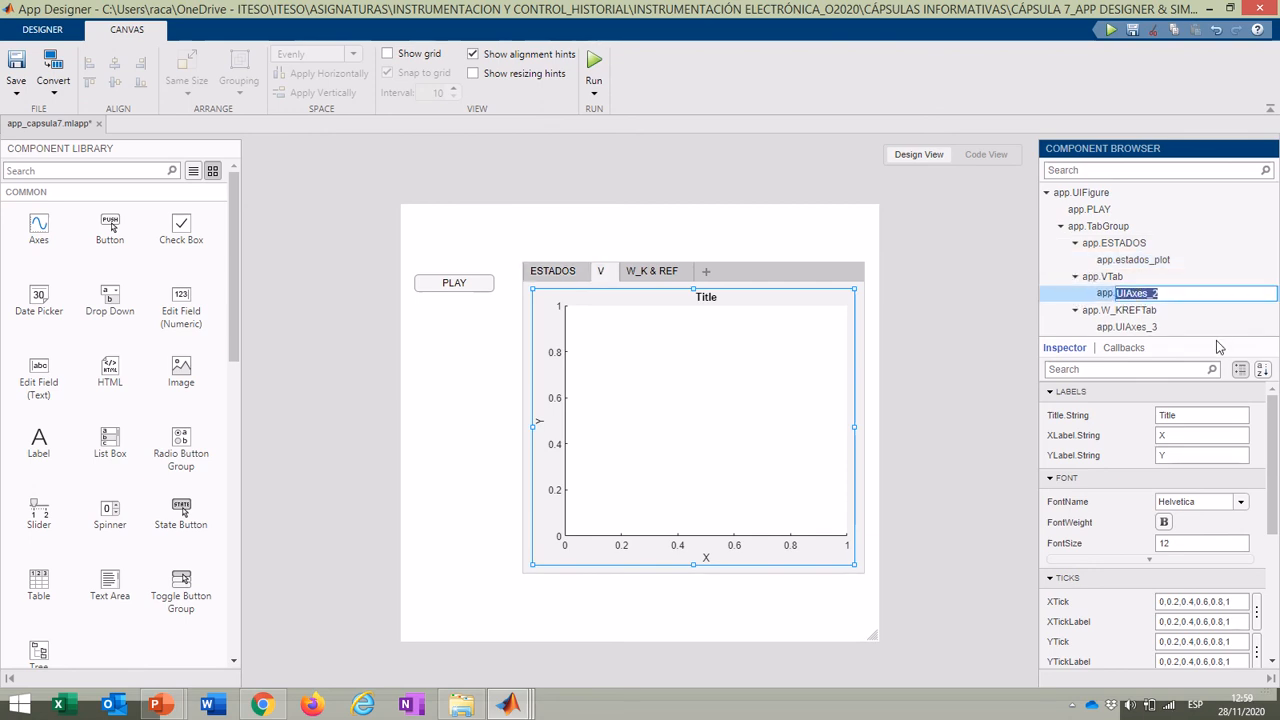
pyautogui.press('BackSpace')
pyautogui.press('BackSpace')
pyautogui.press('BackSpace')
pyautogui.press('BackSpace')
pyautogui.press('BackSpace')
pyautogui.press('BackSpace')
pyautogui.press('BackSpace')
pyautogui.press('BackSpace')
pyautogui.write('V_plo')
pyautogui.press('Return')
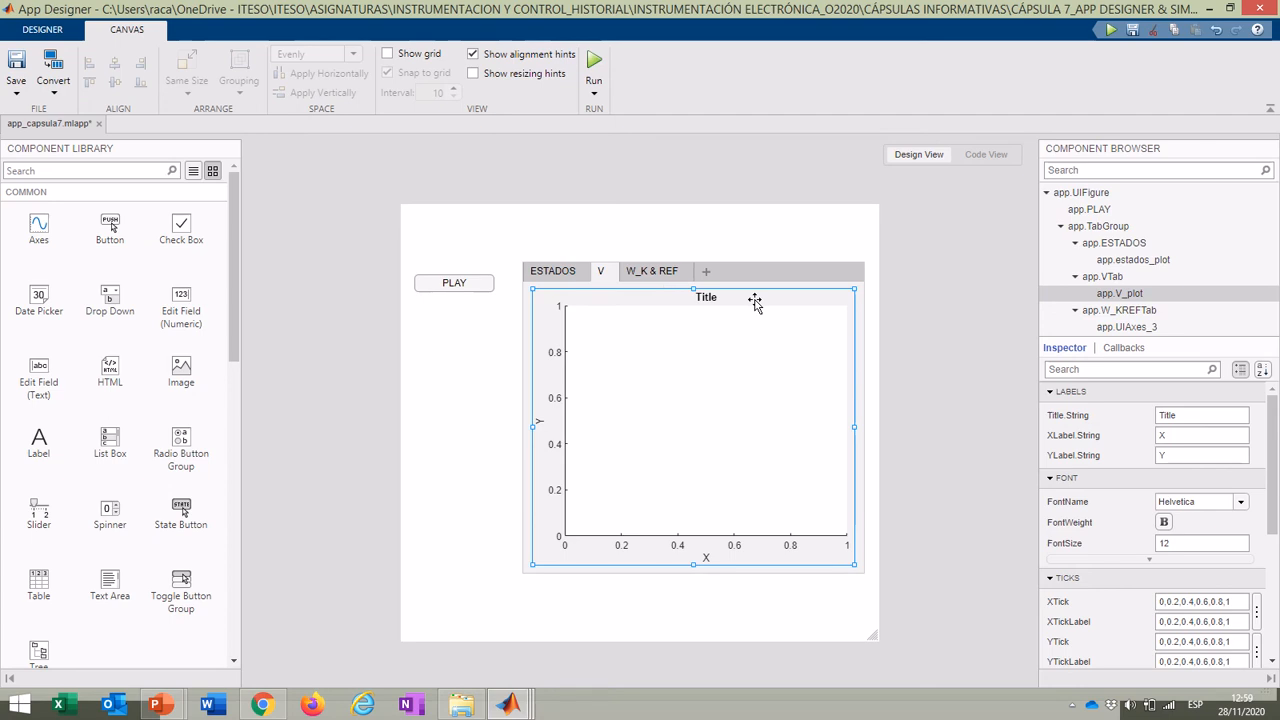
# Step: Move the PLAY button slightly up and to the left on the canvas, and deselect it
pyautogui.moveTo(477, 289); pyautogui.dragTo(463, 281)
pyautogui.click(470, 331)
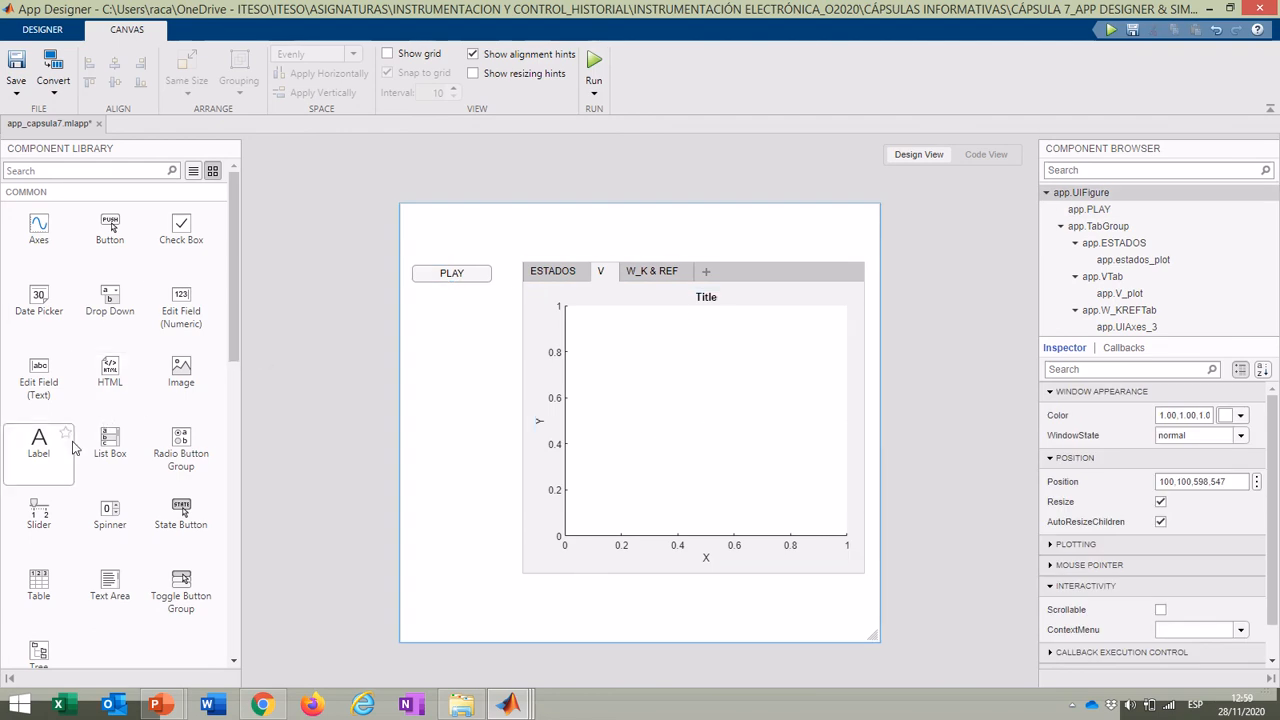
# Step: Add a Label above the tab group with the text SÚPER GUI DE followed by the author's full name
pyautogui.scroll(-1, 110, 515)
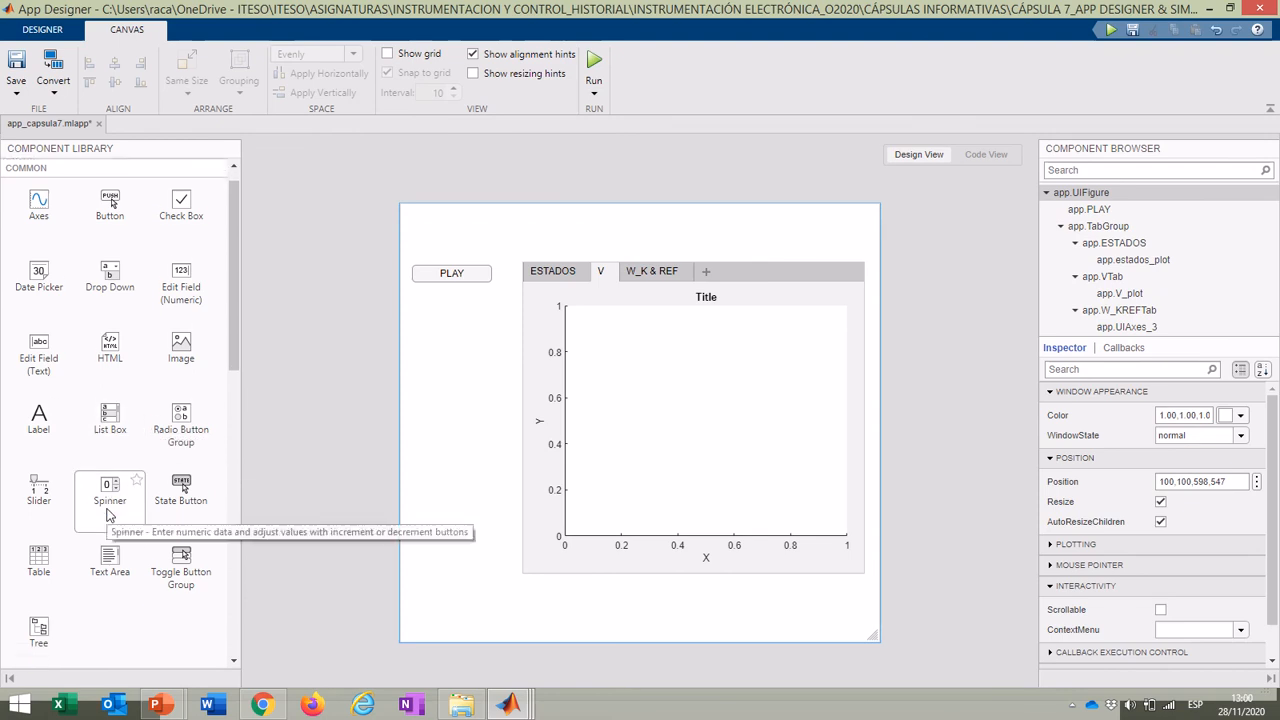
pyautogui.scroll(1, 110, 515)
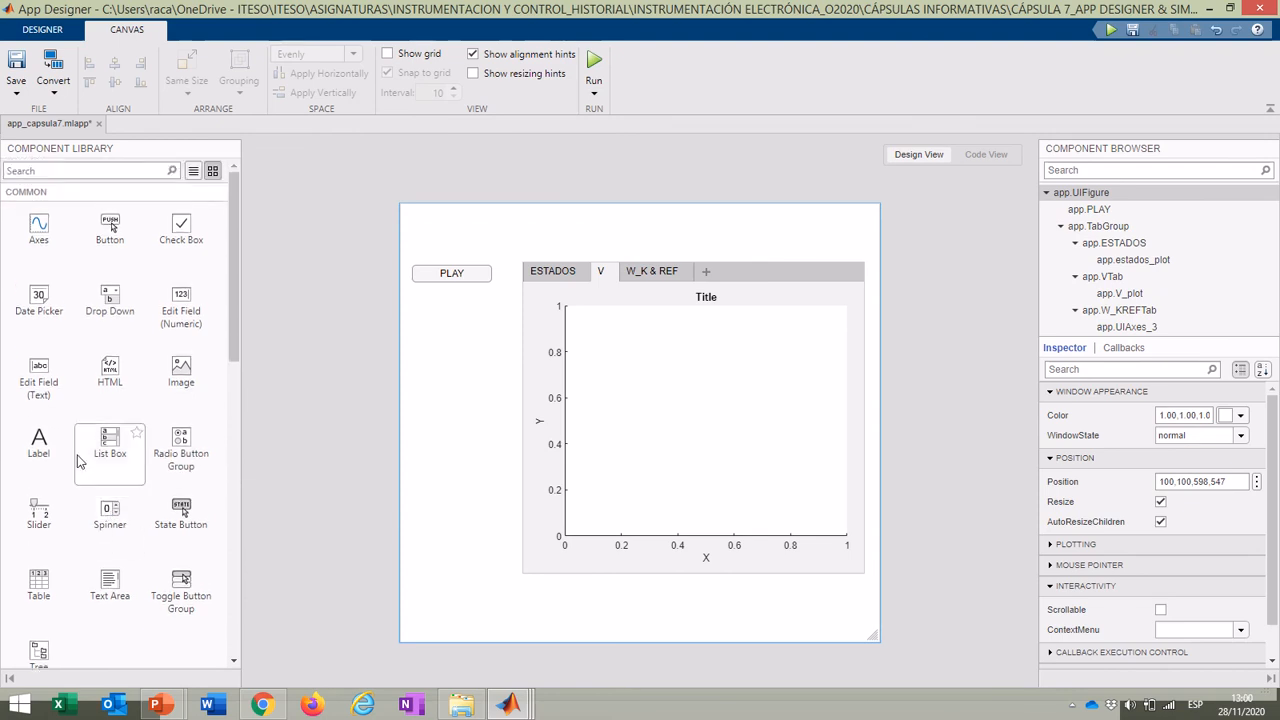
pyautogui.moveTo(40, 452); pyautogui.dragTo(650, 233)
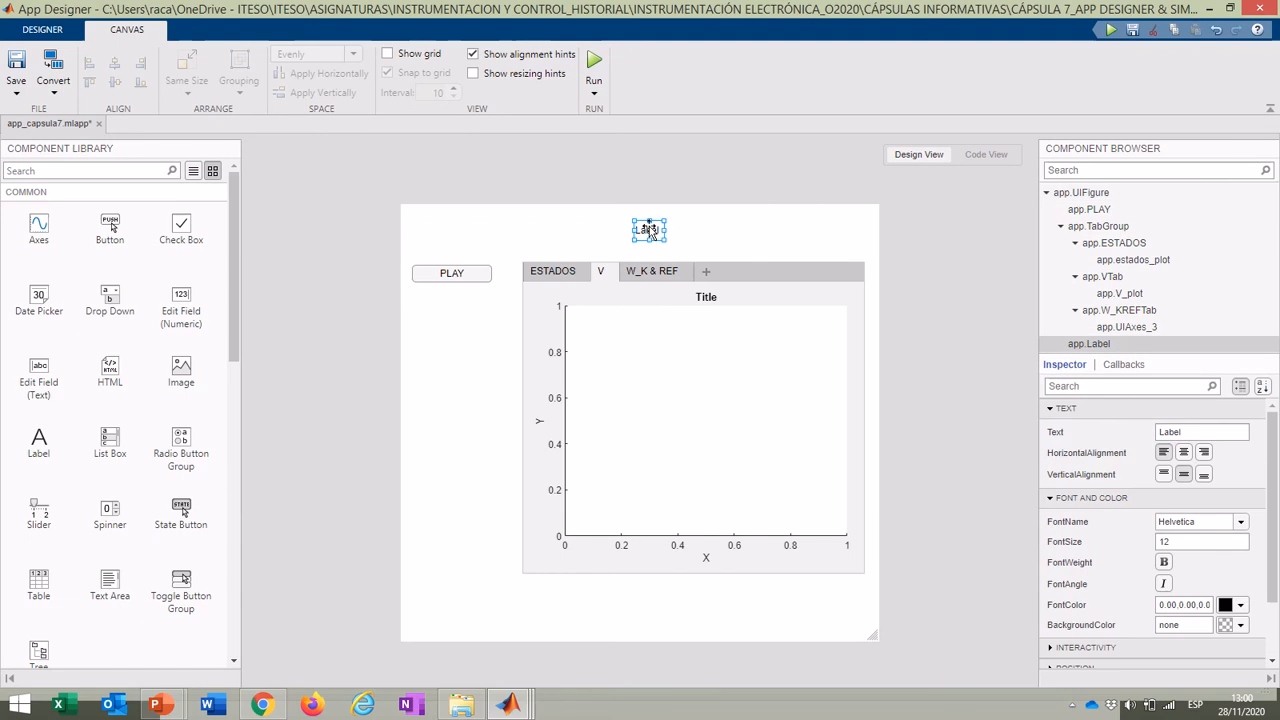
pyautogui.write('SUPER GUI')
pyautogui.press('Delete')
pyautogui.write('UI DE LUIS GONZÁLEZ')
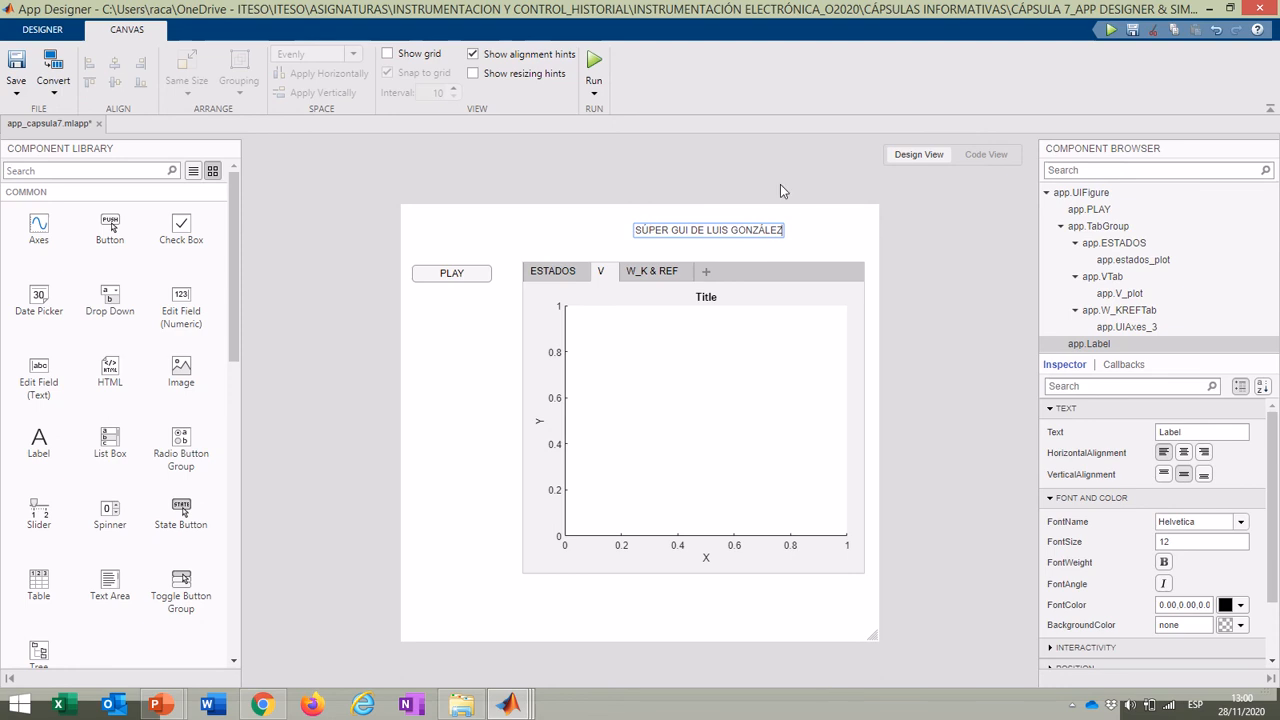
pyautogui.press('Return')
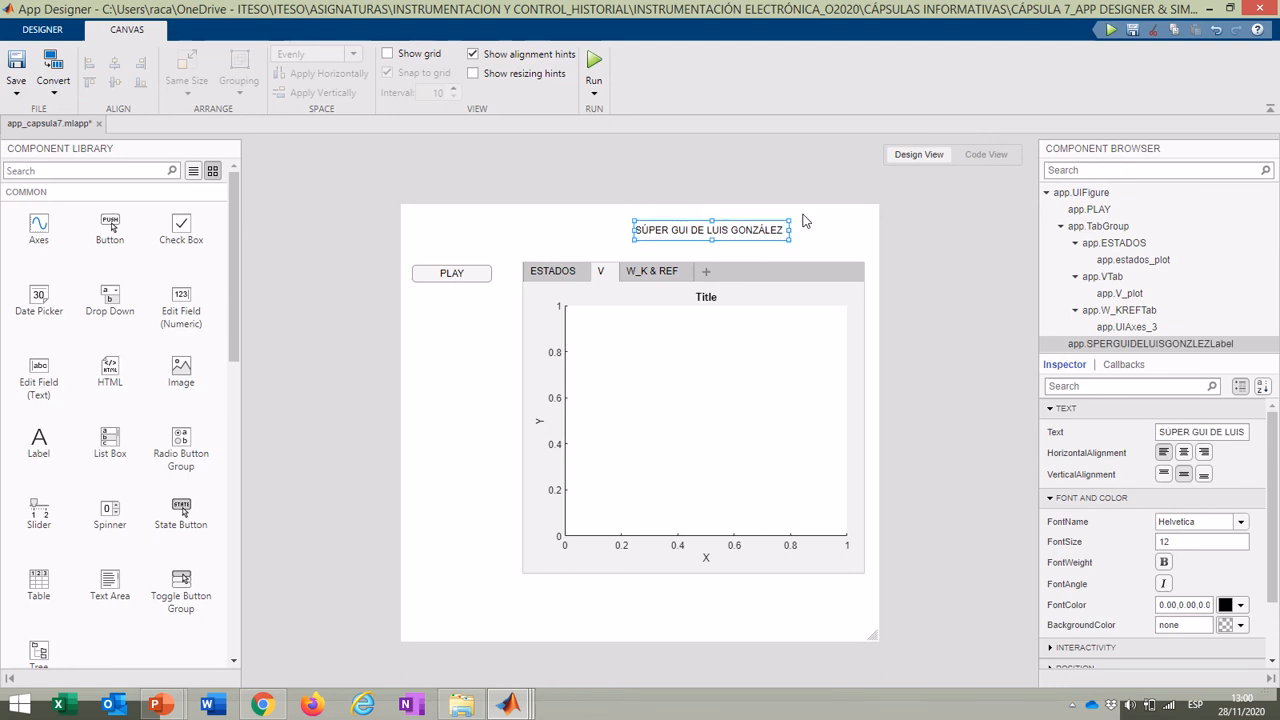
# Step: Move the title label left to the middle of the canvas and set its horizontal alignment to centered
pyautogui.moveTo(752, 224); pyautogui.dragTo(675, 222)
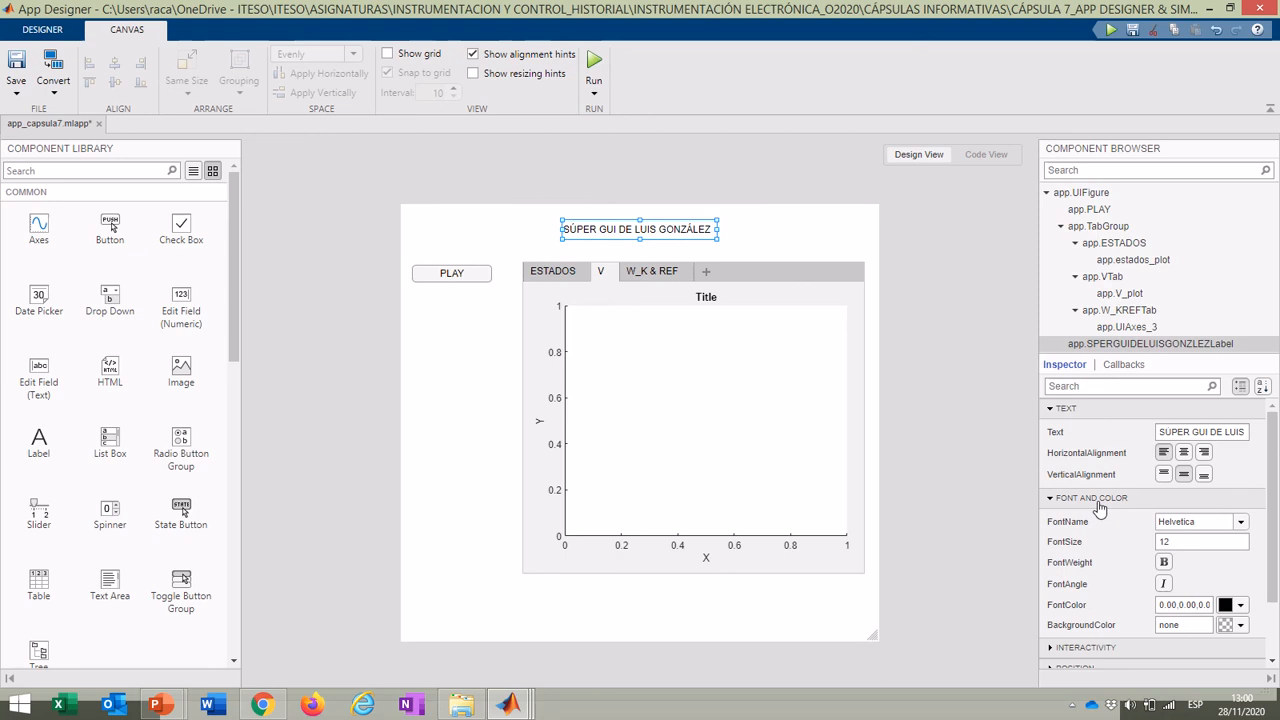
pyautogui.click(1164, 453)
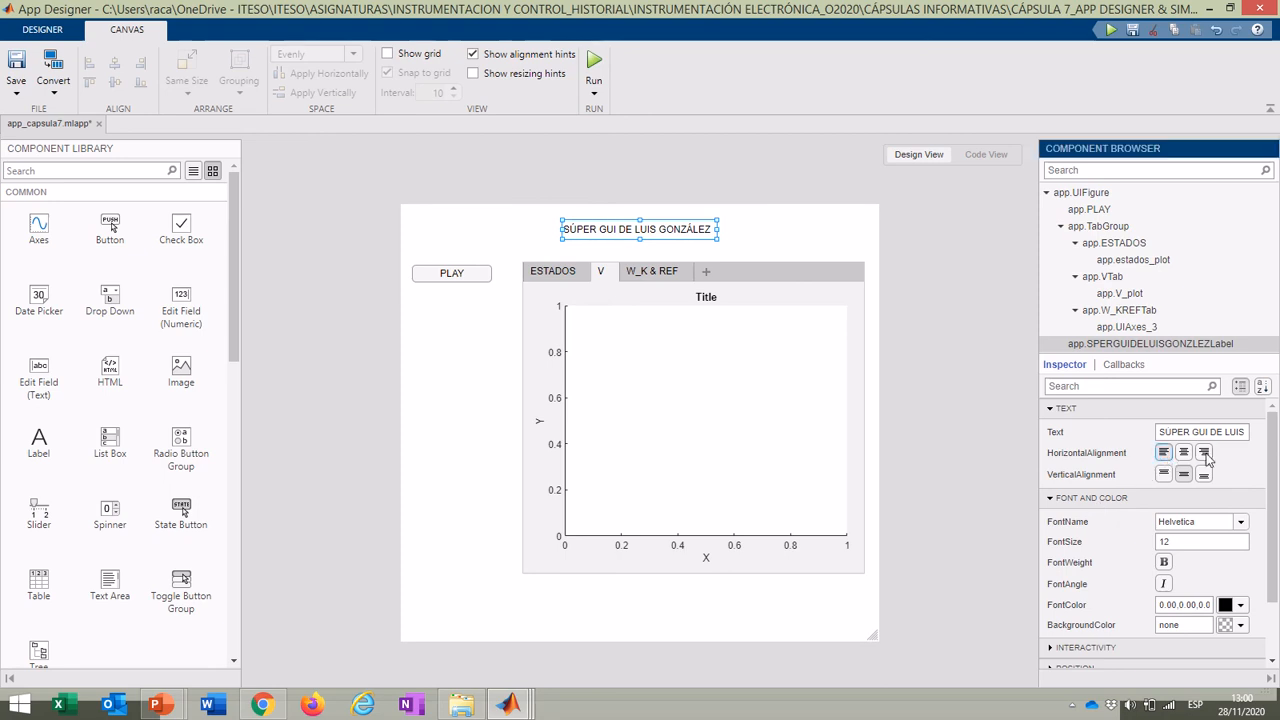
pyautogui.click(1205, 452)
pyautogui.click(1184, 453)
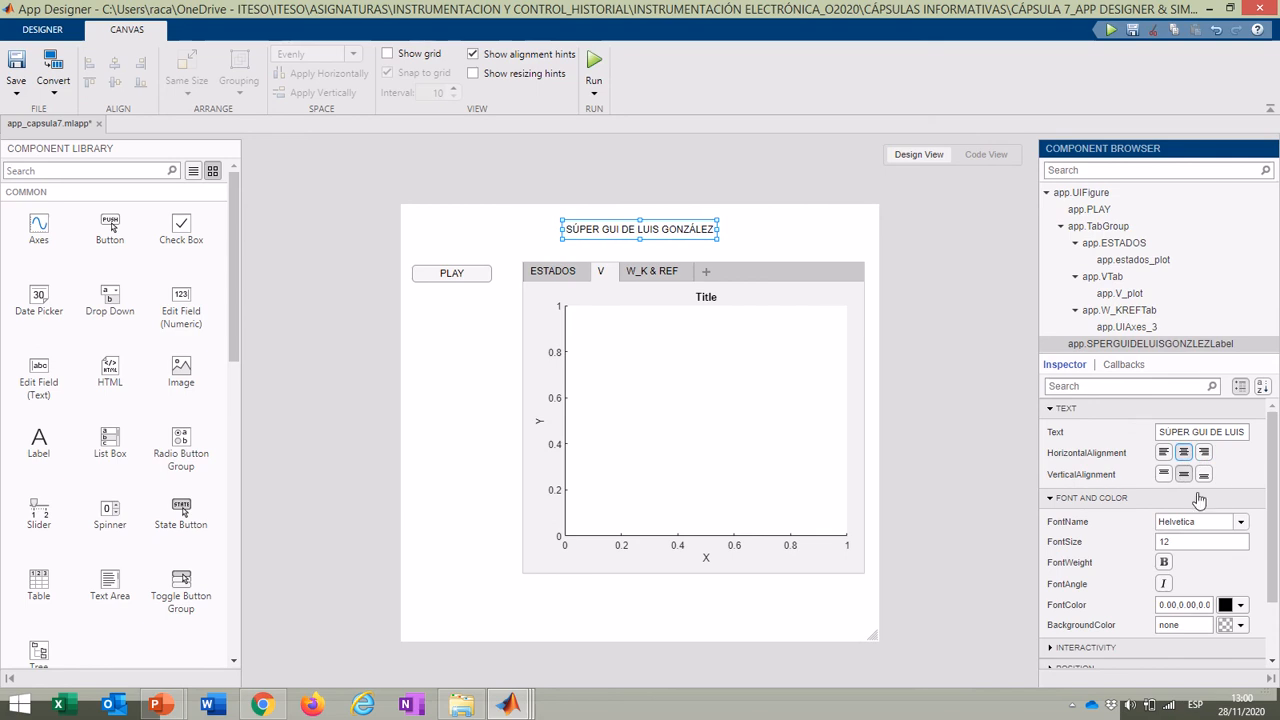
# Step: Set the title label's font size to 24
pyautogui.click(1181, 541)
pyautogui.write('24')
pyautogui.press('Return')
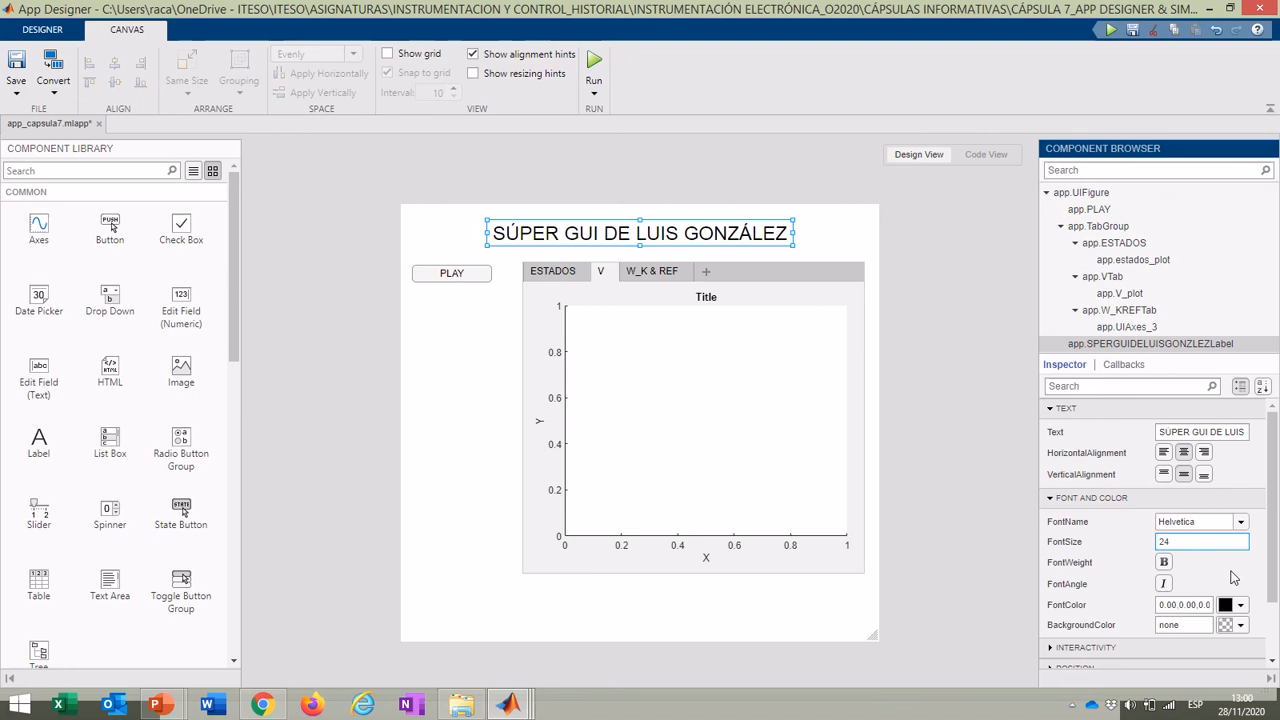
# Step: Give the title label an orange background and lighten it to the custom RGB color 1, 0.47, 0.24
pyautogui.scroll(-1, 1232, 576)
pyautogui.click(1240, 552)
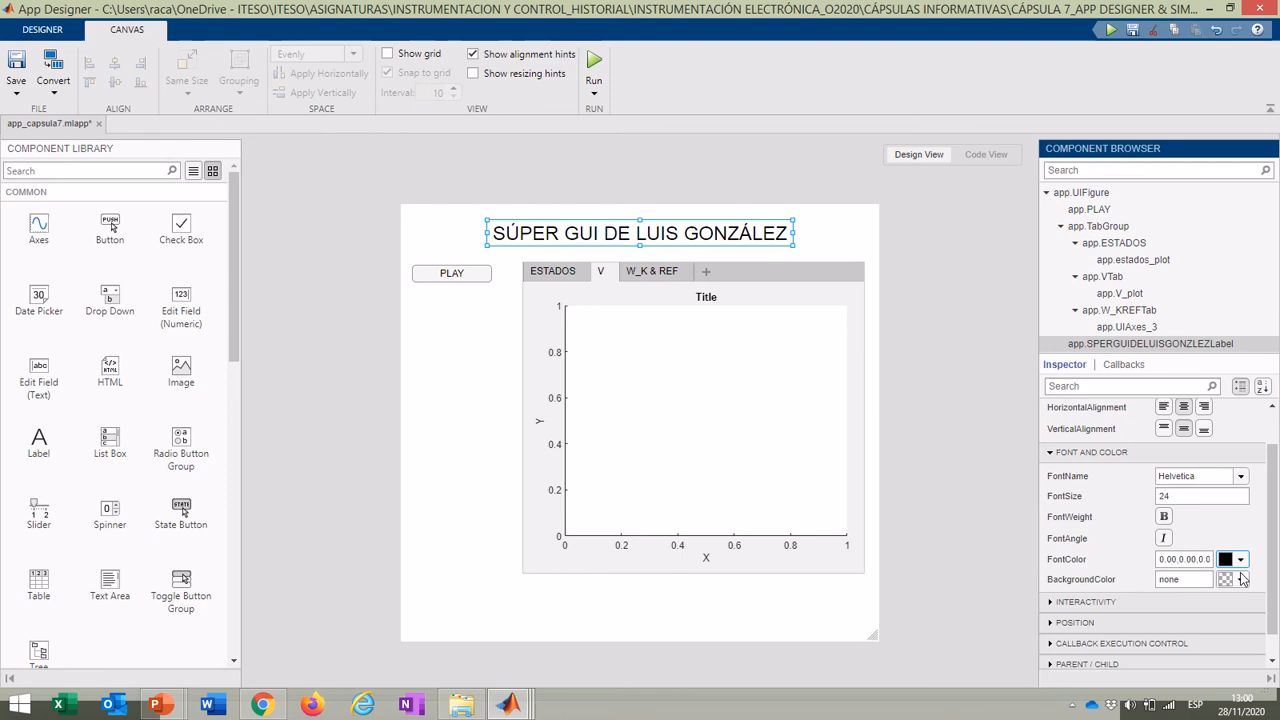
pyautogui.click(1241, 579)
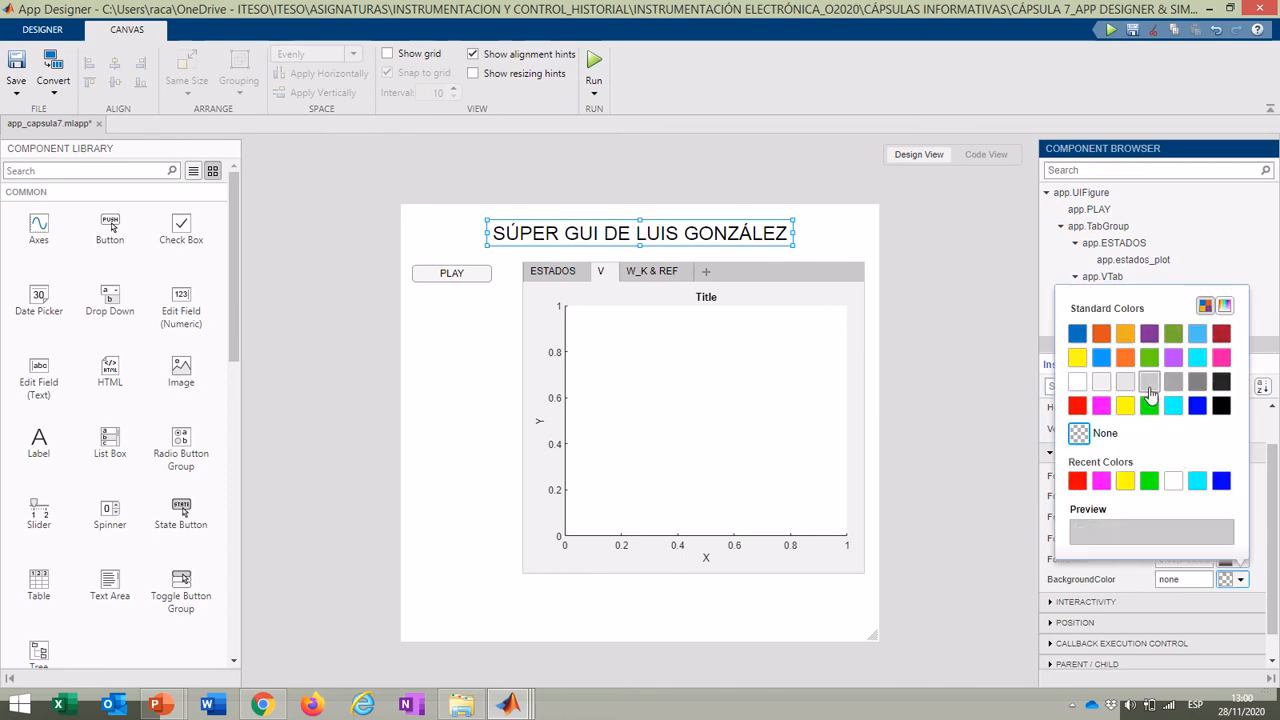
pyautogui.click(1126, 359)
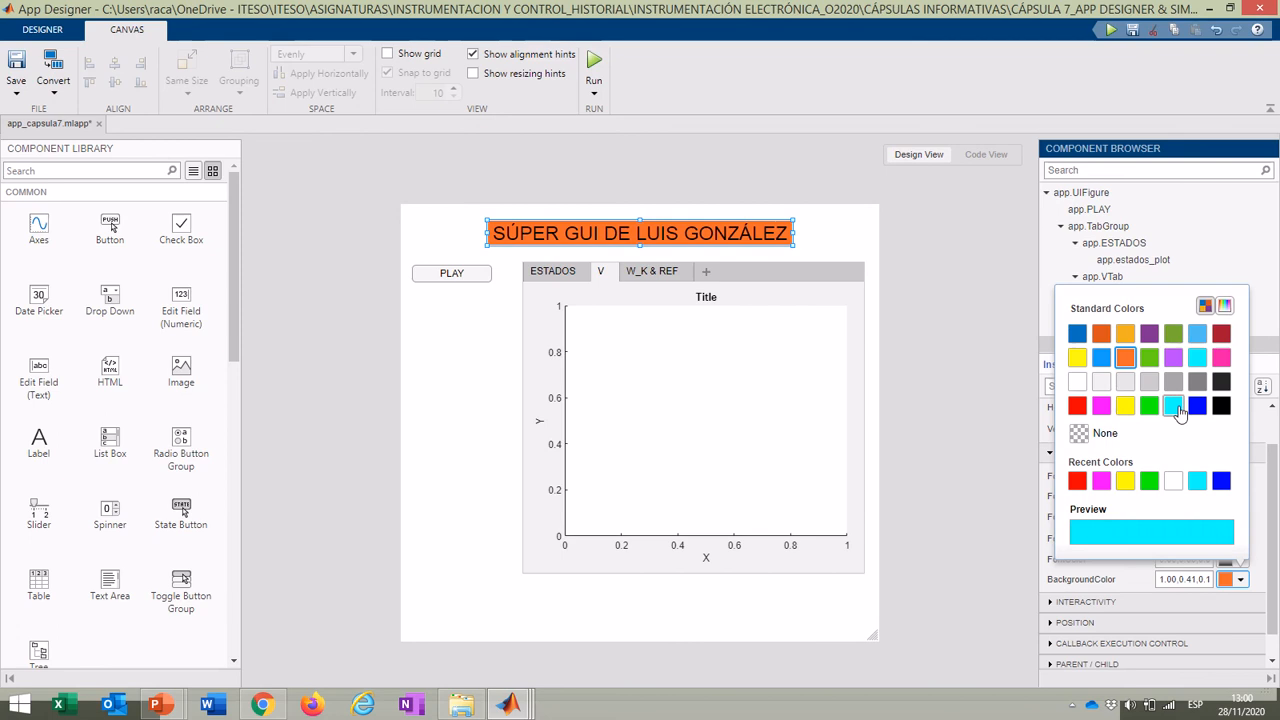
pyautogui.click(1224, 306)
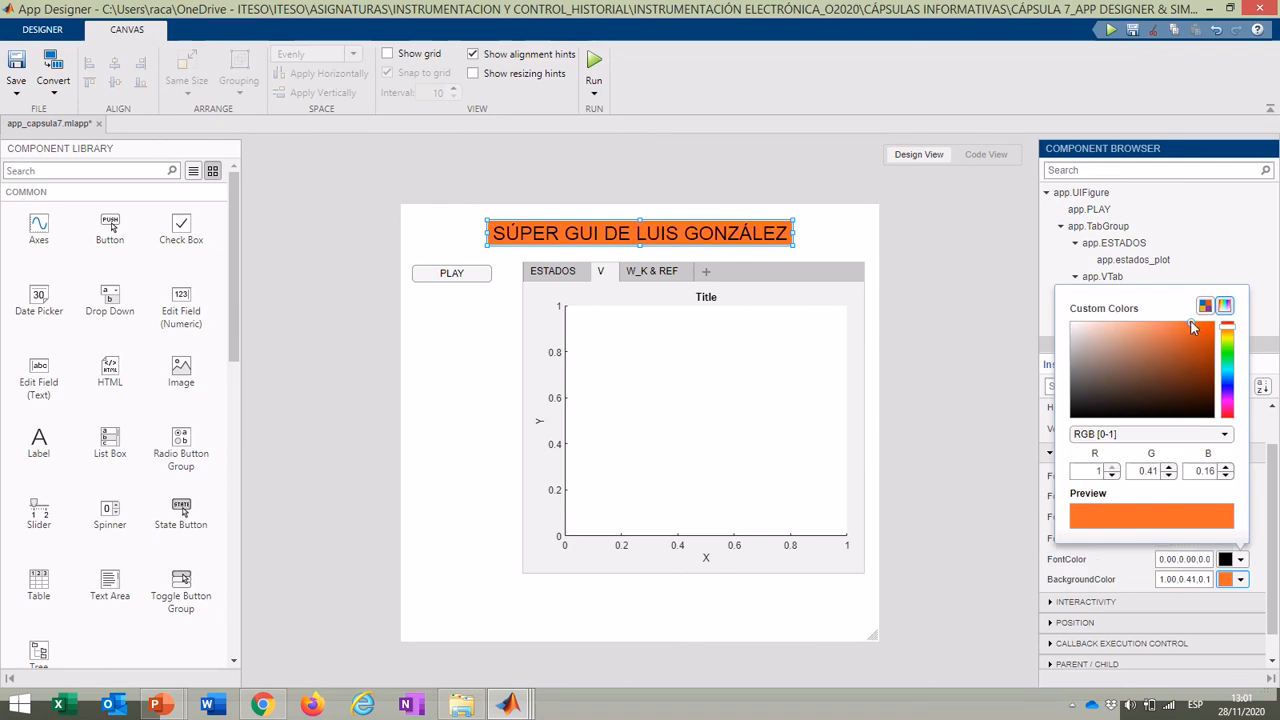
pyautogui.moveTo(1192, 320)
pyautogui.mouseDown()
pyautogui.moveTo(1162, 340)
pyautogui.moveTo(1186, 338)
pyautogui.moveTo(1180, 318)
pyautogui.mouseUp()
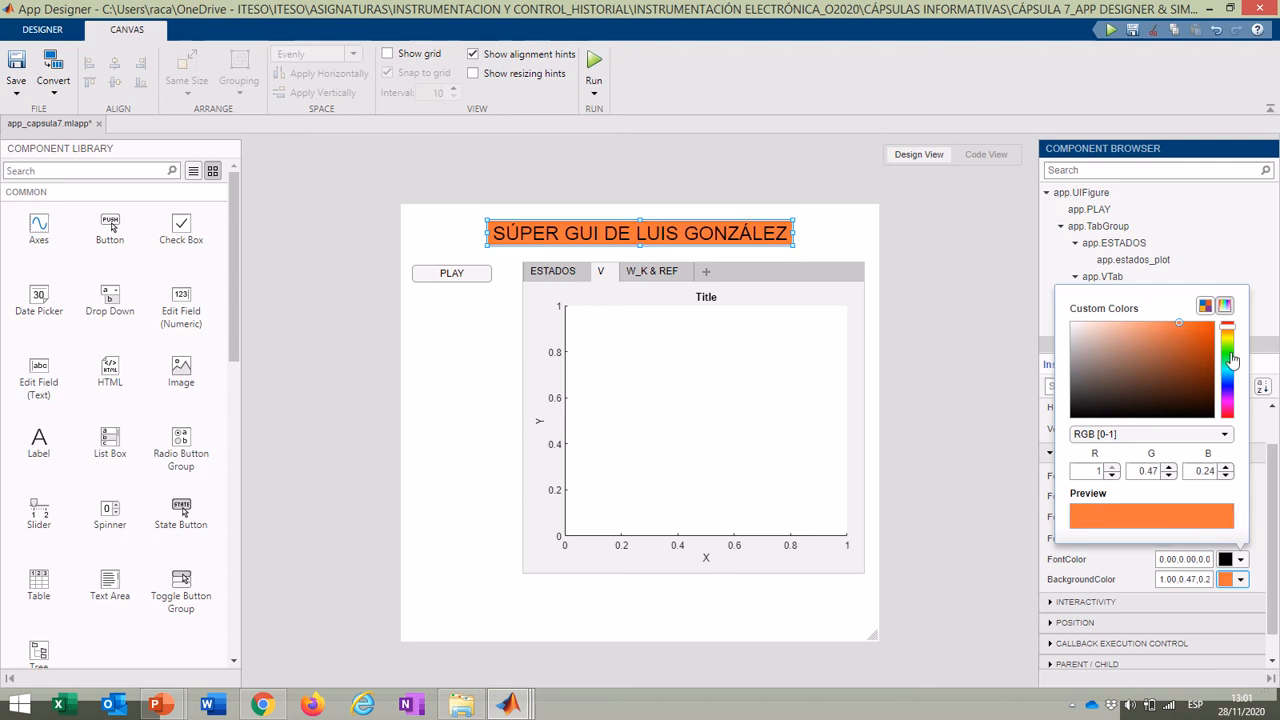
pyautogui.click(1245, 262)
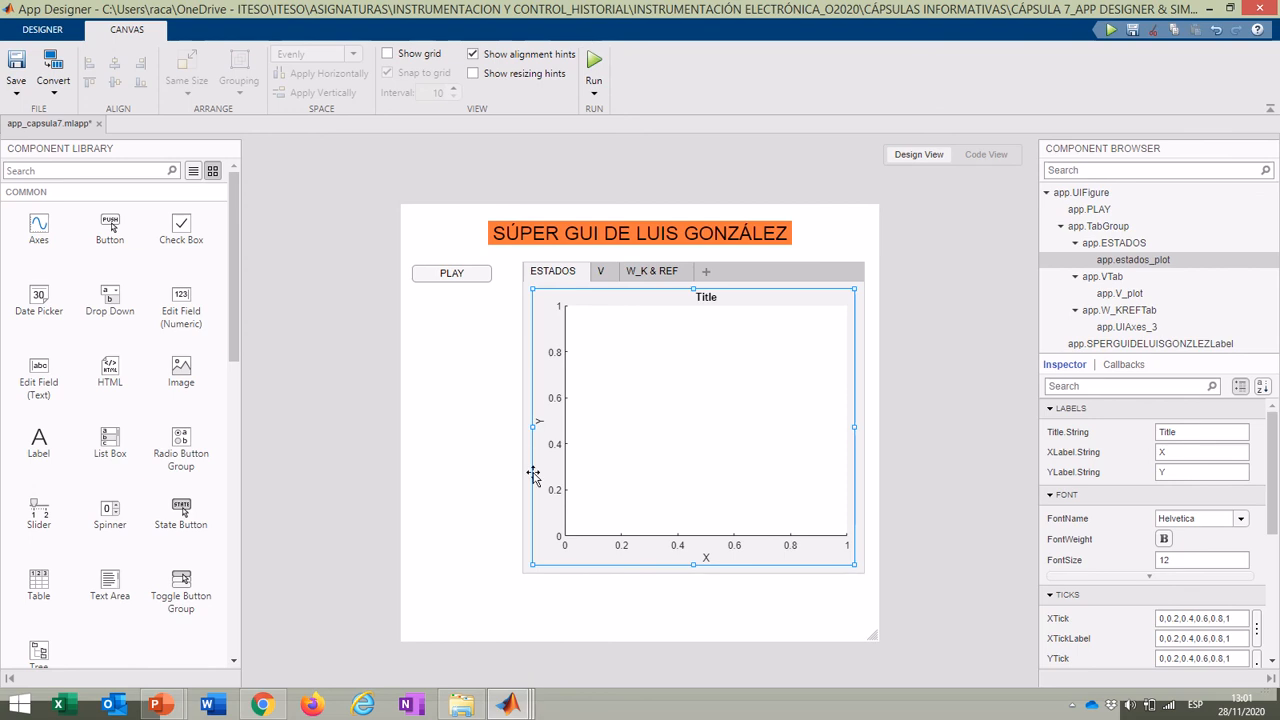
# Step: Add a Text Area component below the PLAY button, beside the tab group, and reposition its label
pyautogui.click(484, 516)
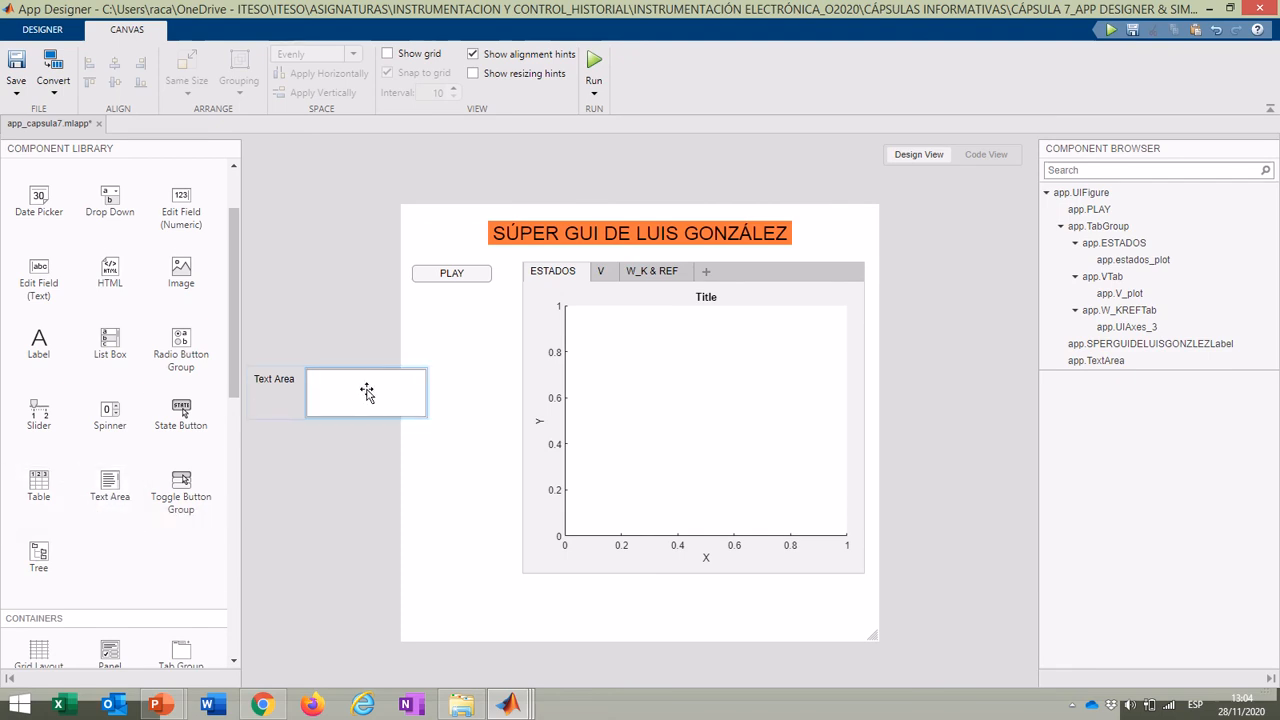
pyautogui.moveTo(366, 369); pyautogui.dragTo(457, 388)
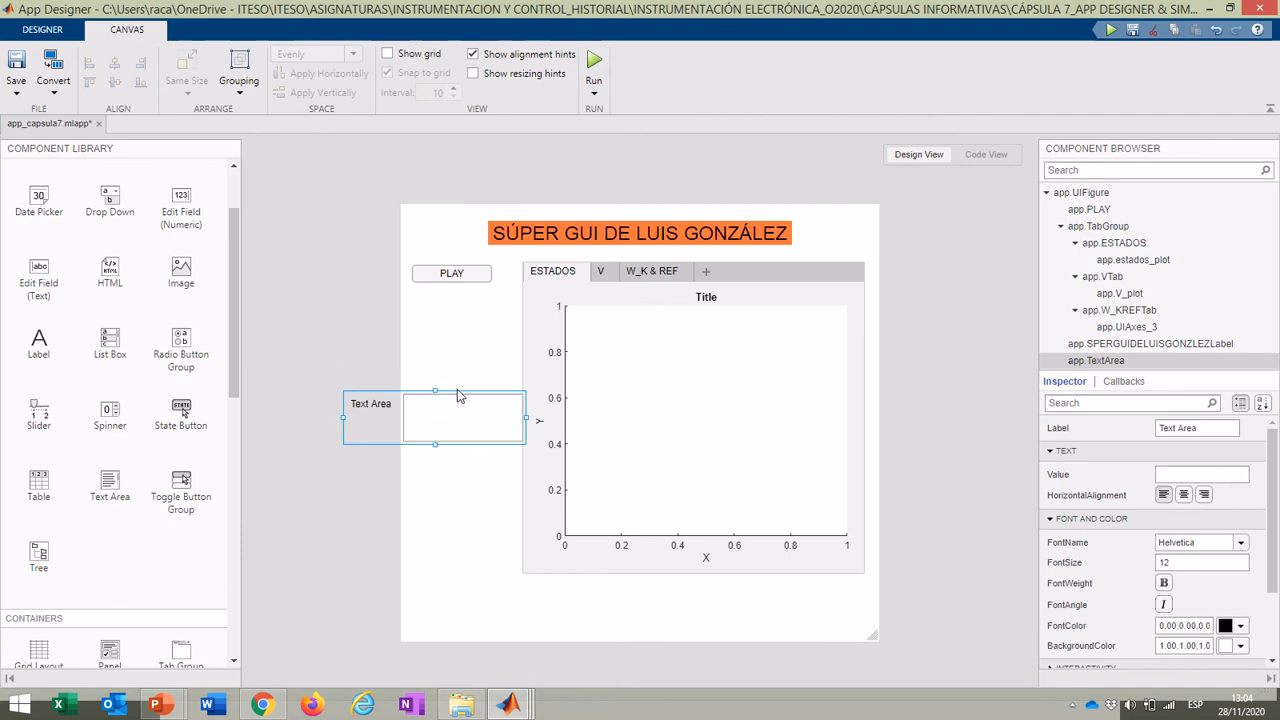
pyautogui.click(377, 403)
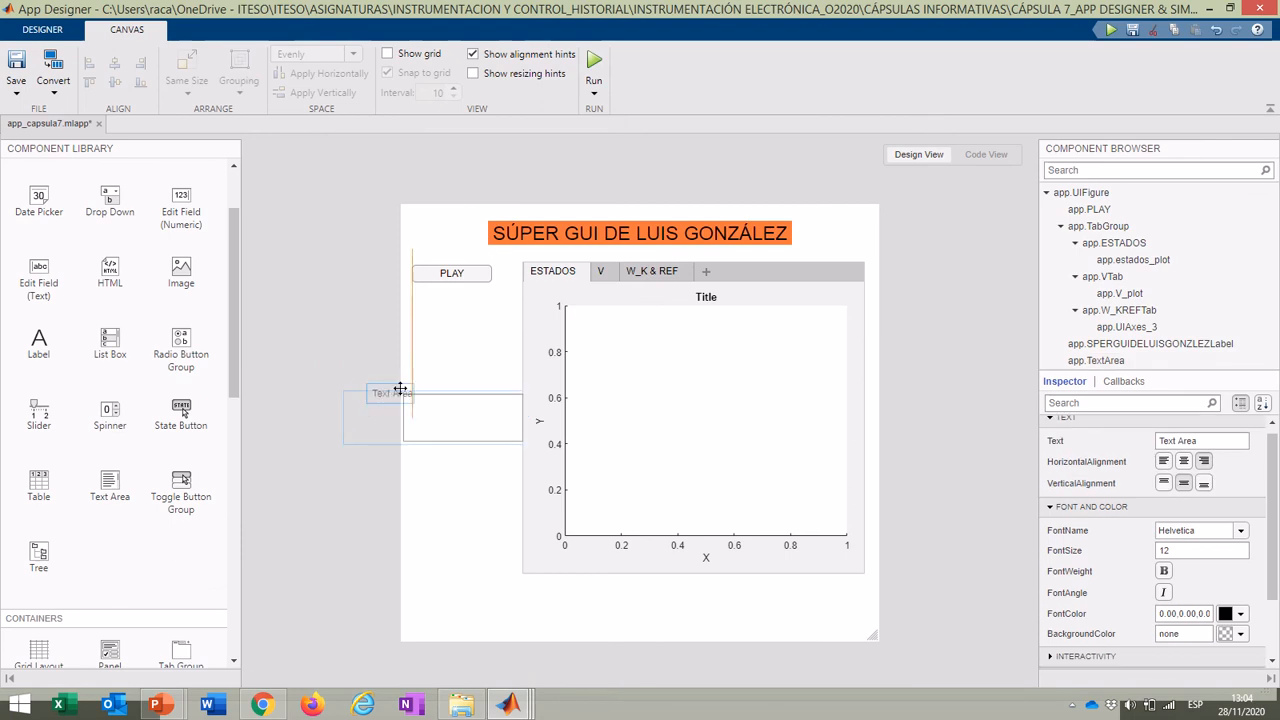